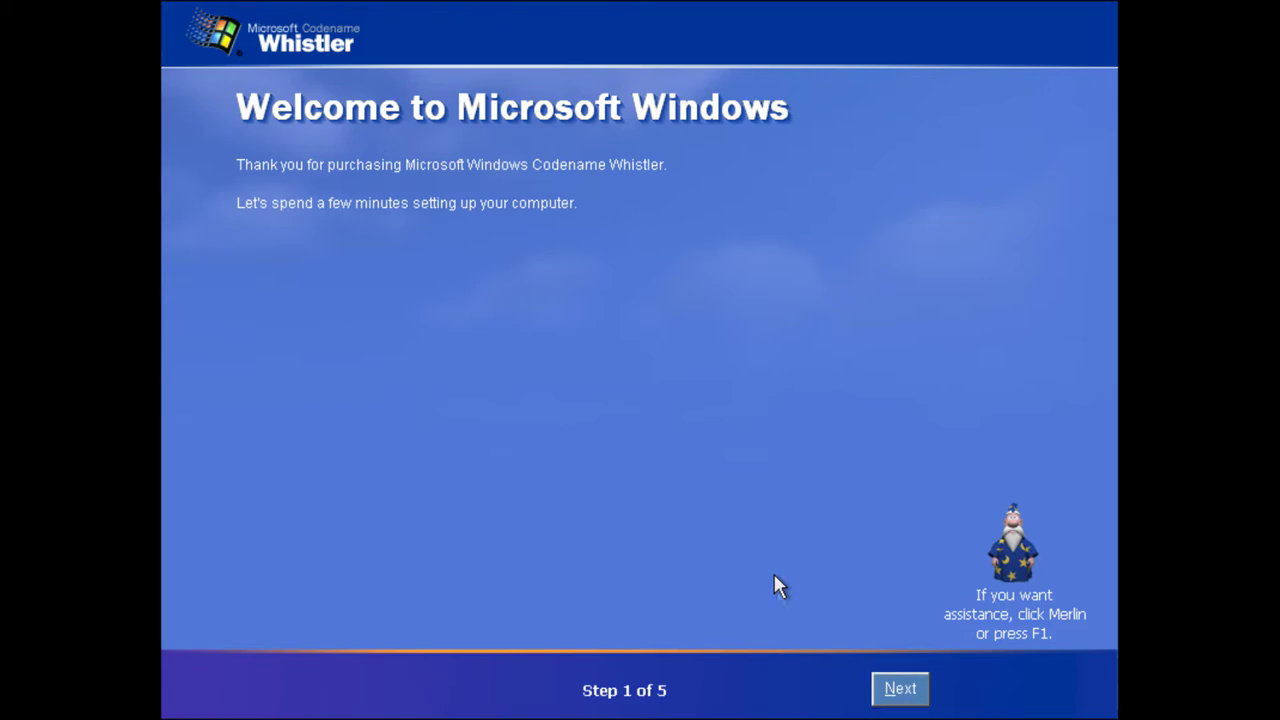
- Begin Windows setup, choose Local area network (LAN) as the Internet connection, and skip the high-speed connection settings
click(900, 689)
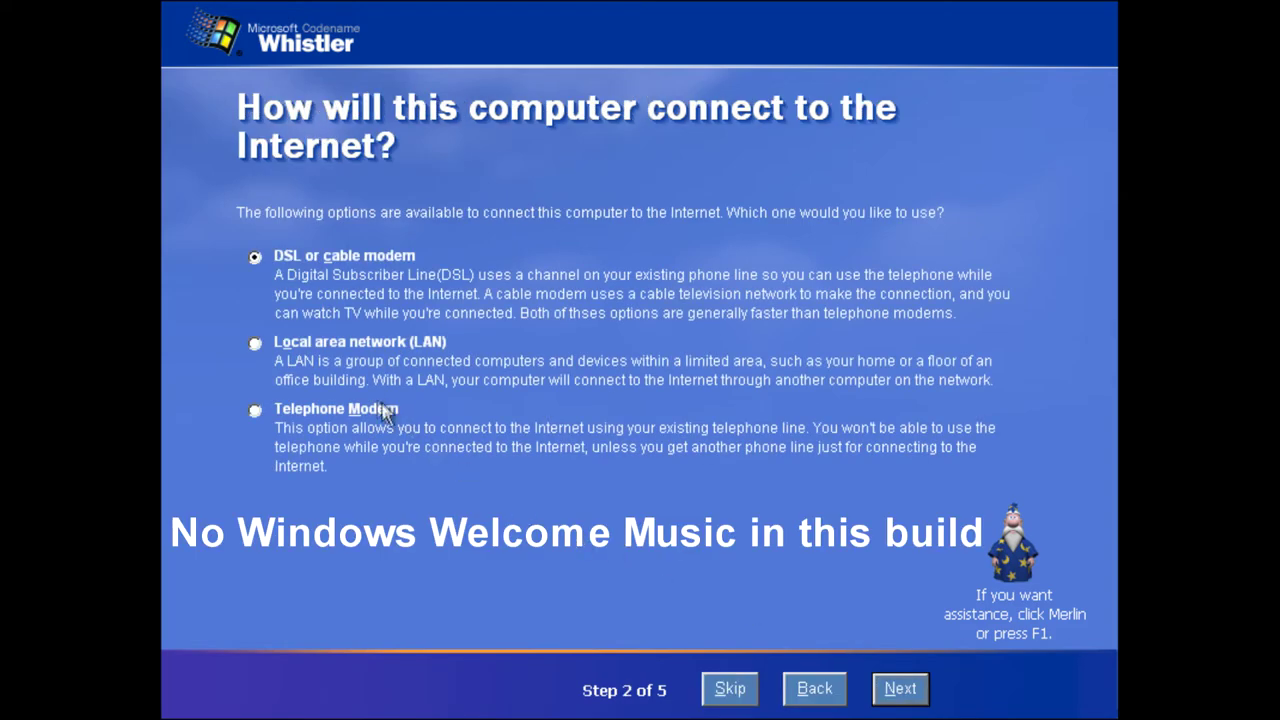
click(366, 346)
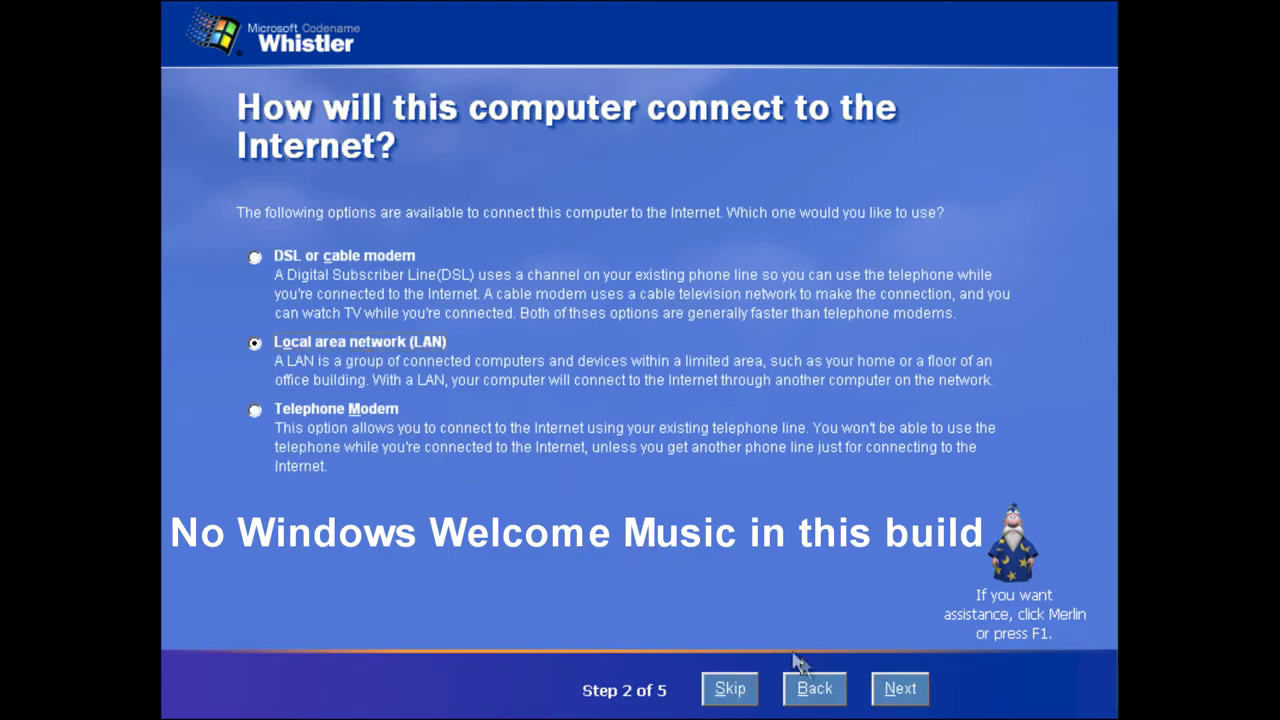
click(897, 688)
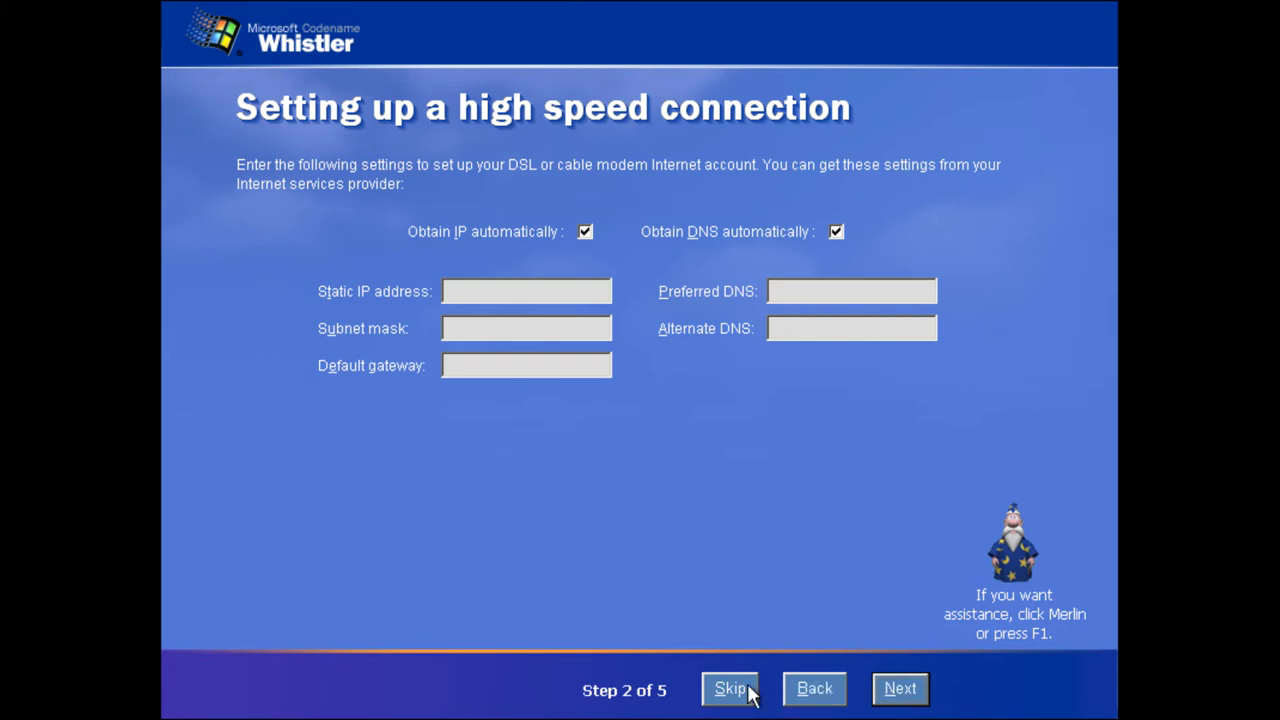
click(749, 688)
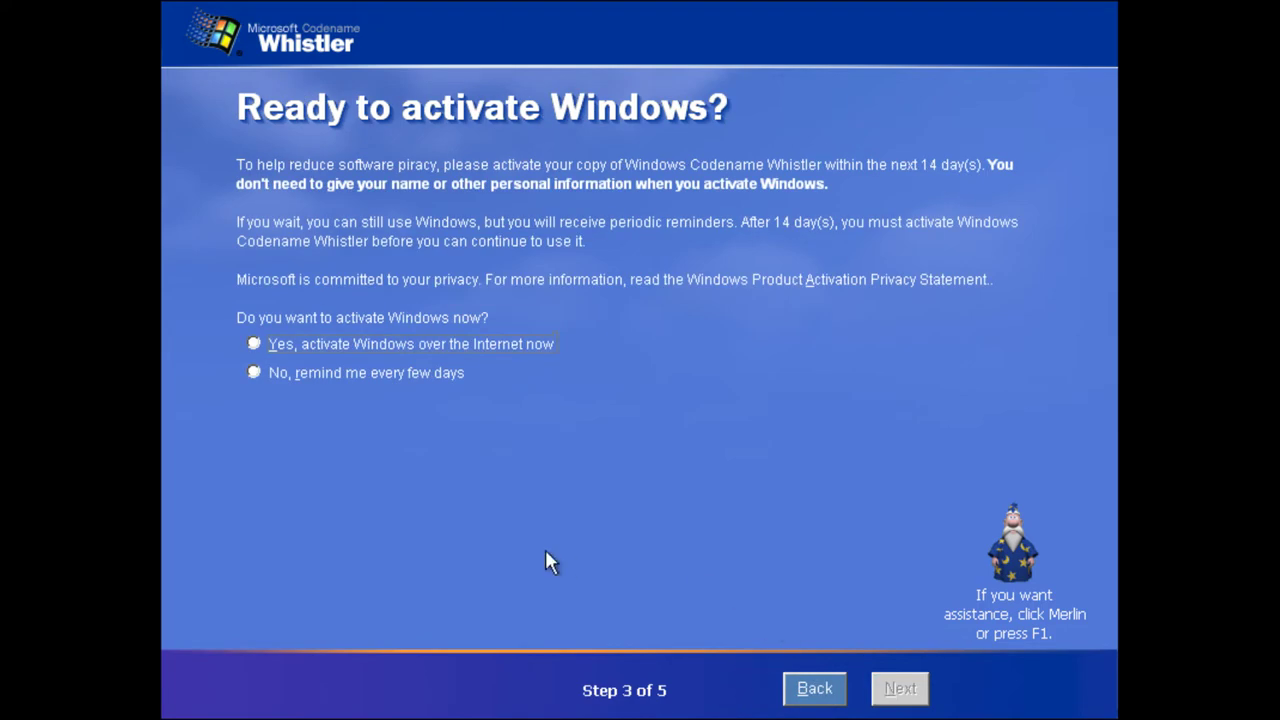
- Decline activation in favour of a reminder every few days, and complete the remaining setup pages through to the finish
click(390, 378)
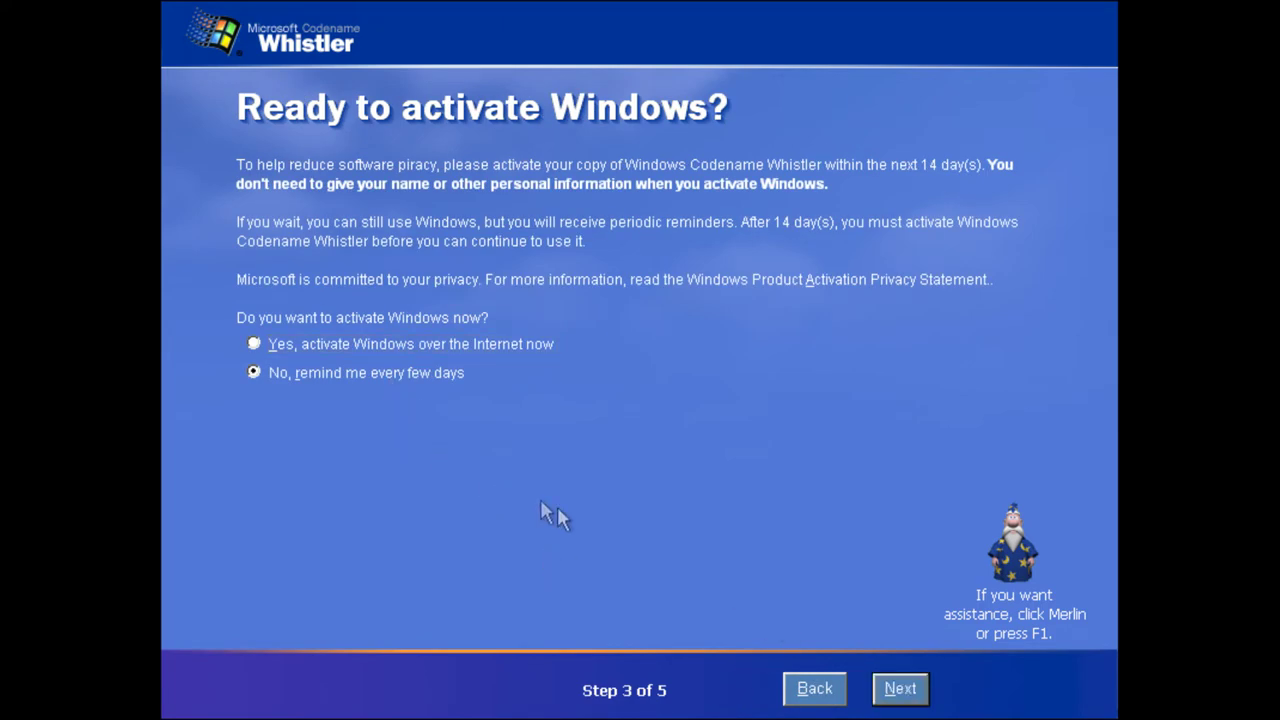
click(897, 688)
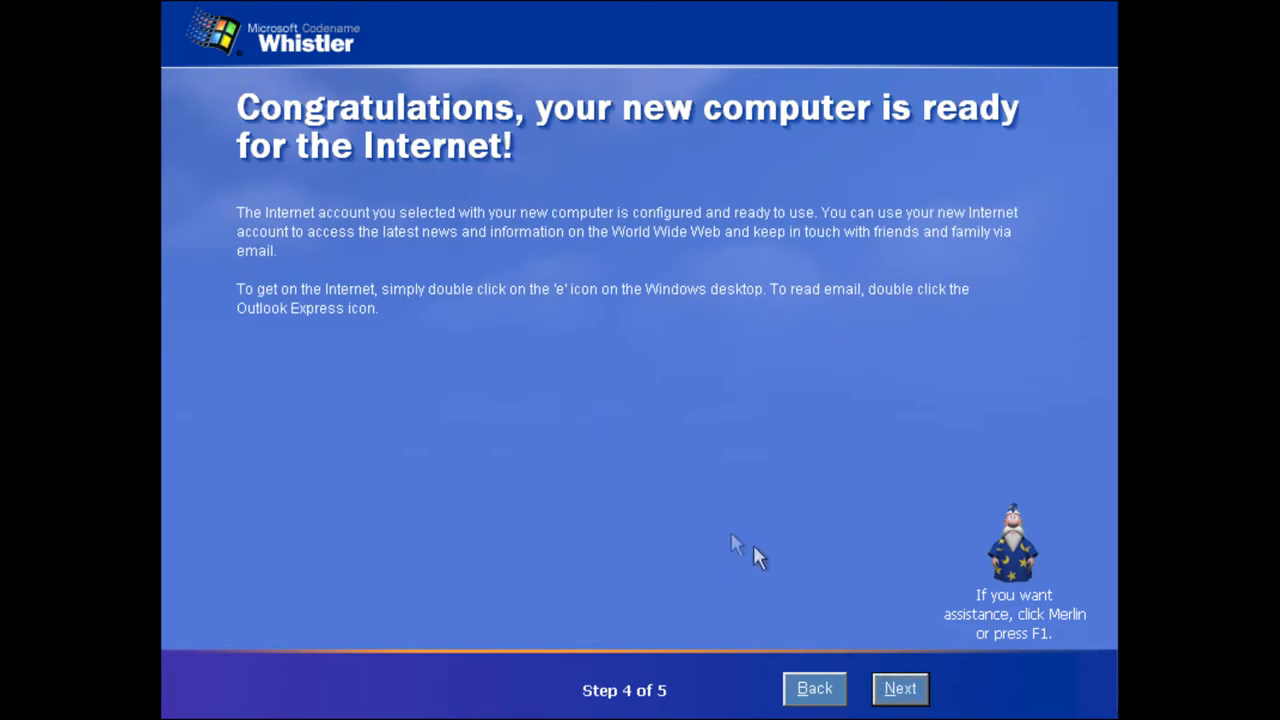
click(890, 684)
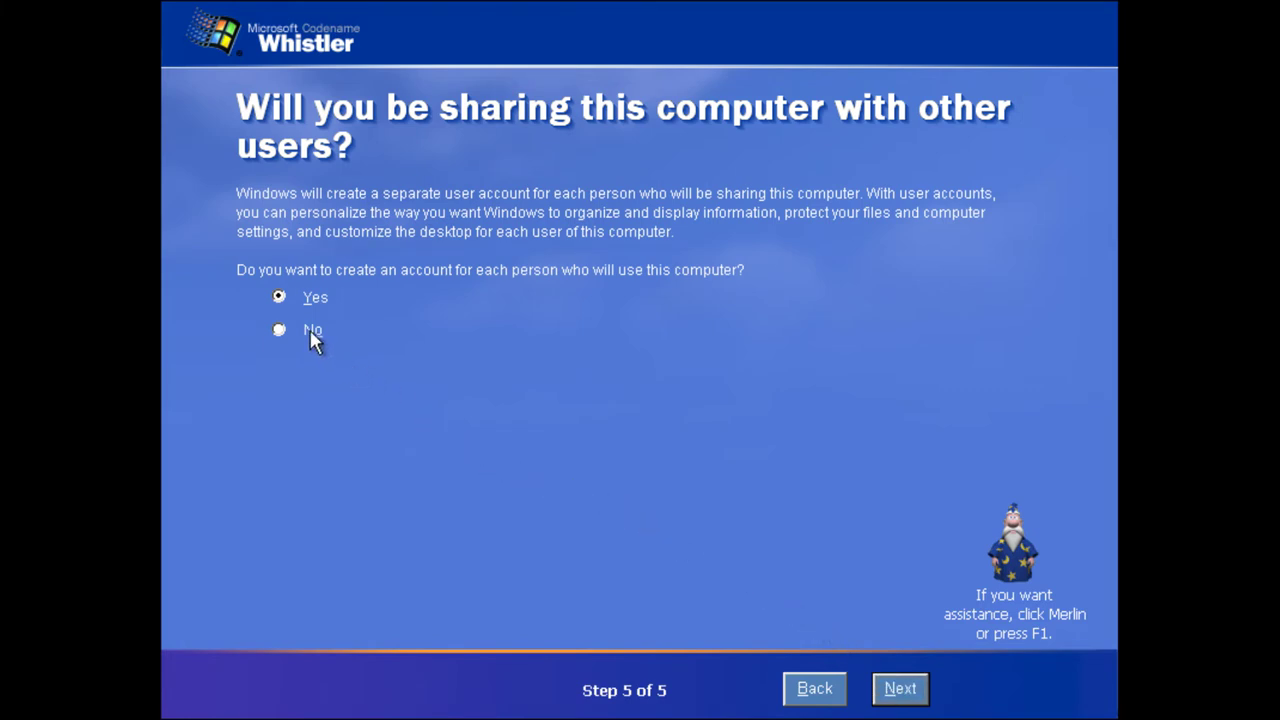
click(886, 697)
click(890, 690)
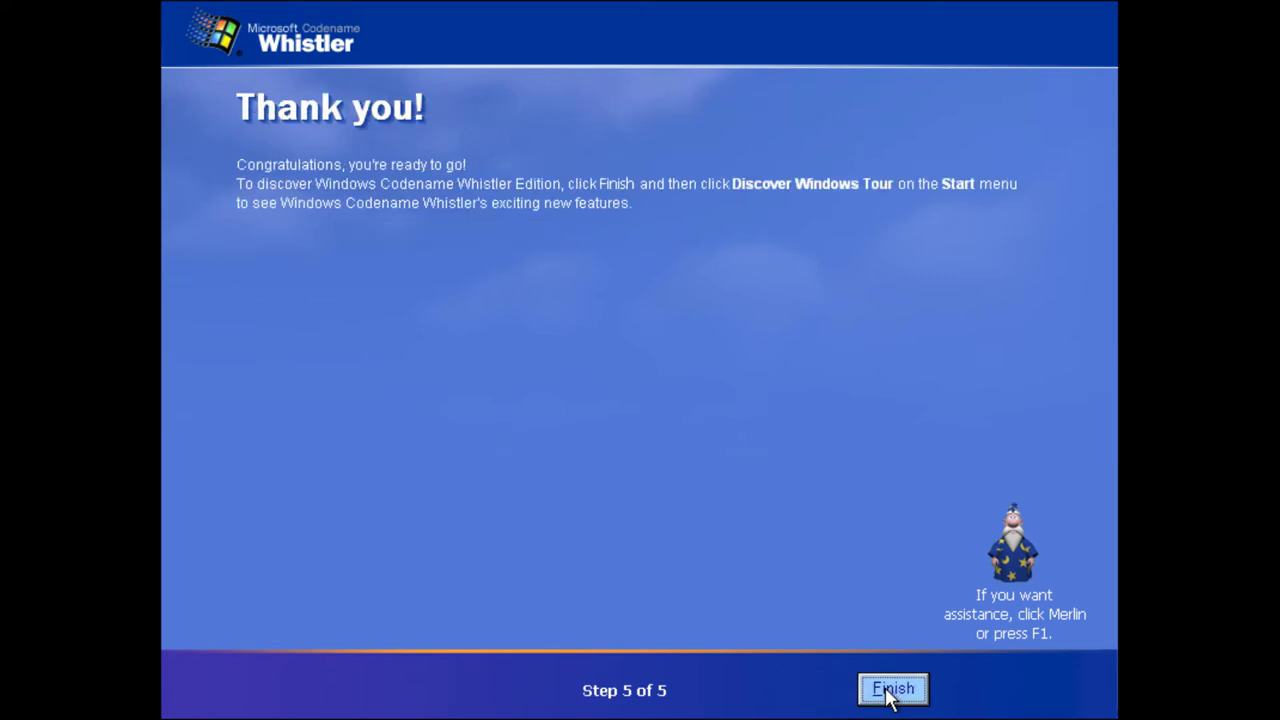
click(888, 692)
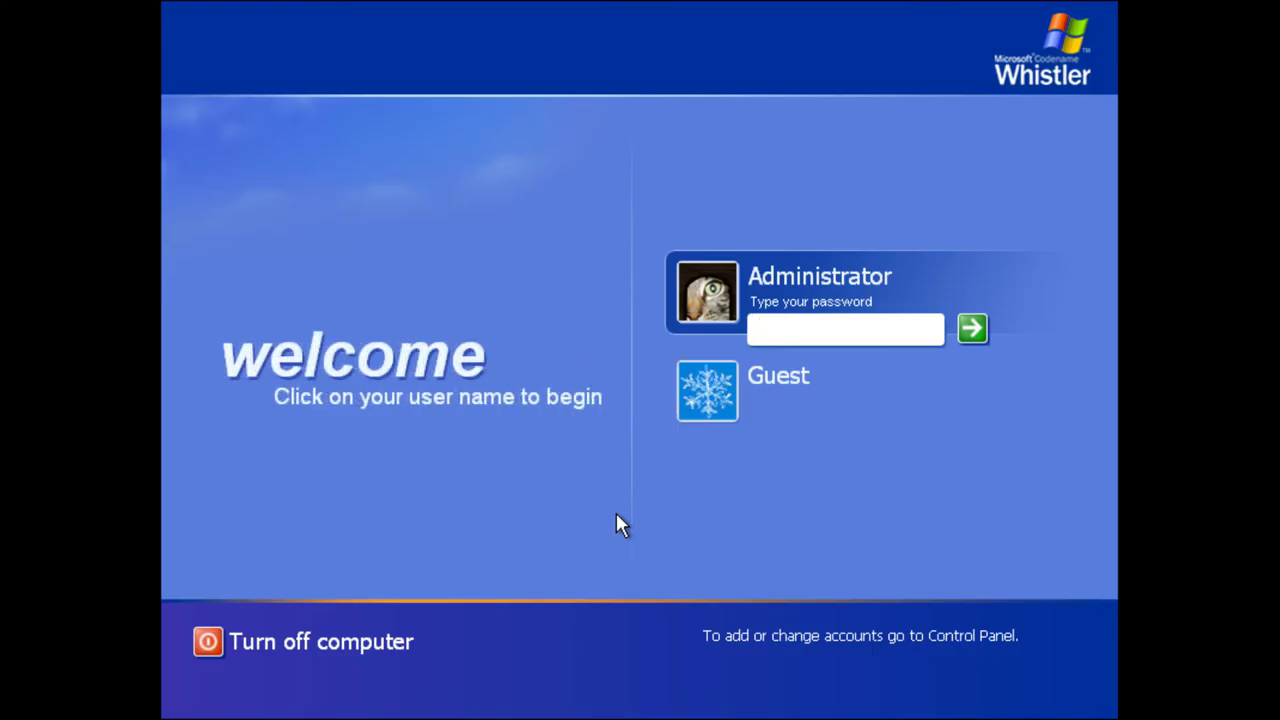
- Log on to the Administrator account by entering the account password
text(p)
key(Return)
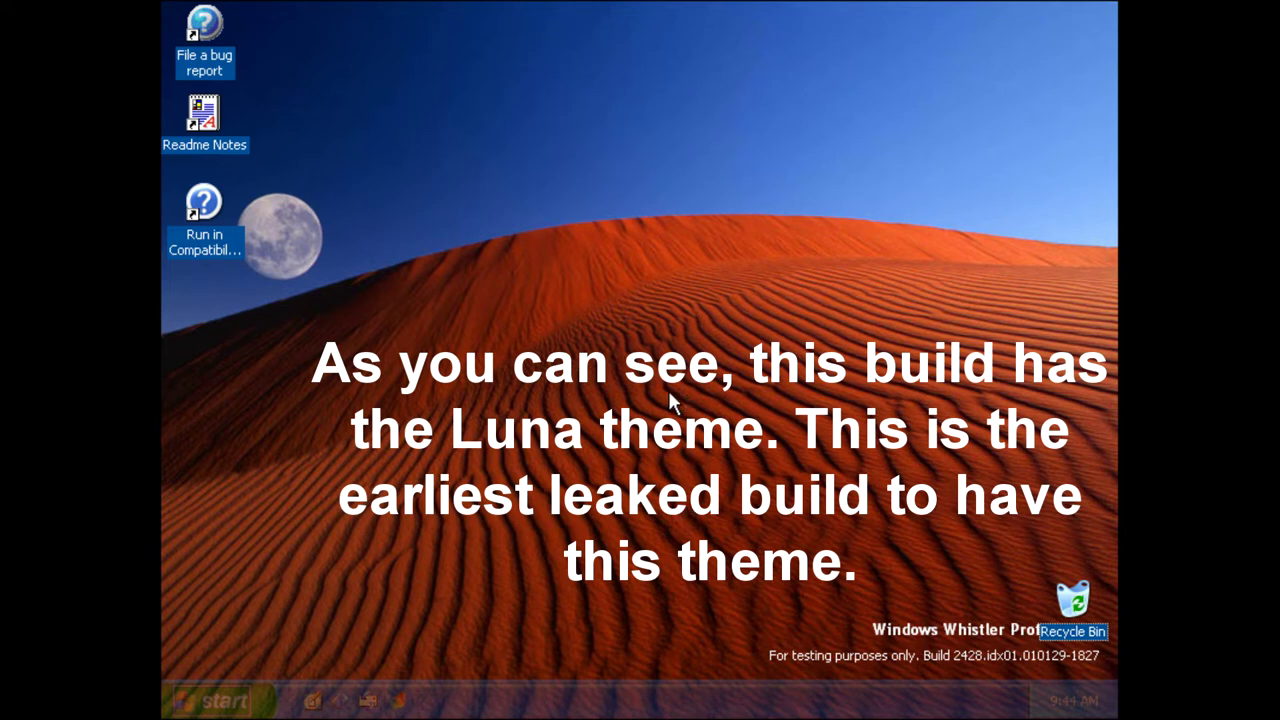
click(243, 703)
click(640, 398)
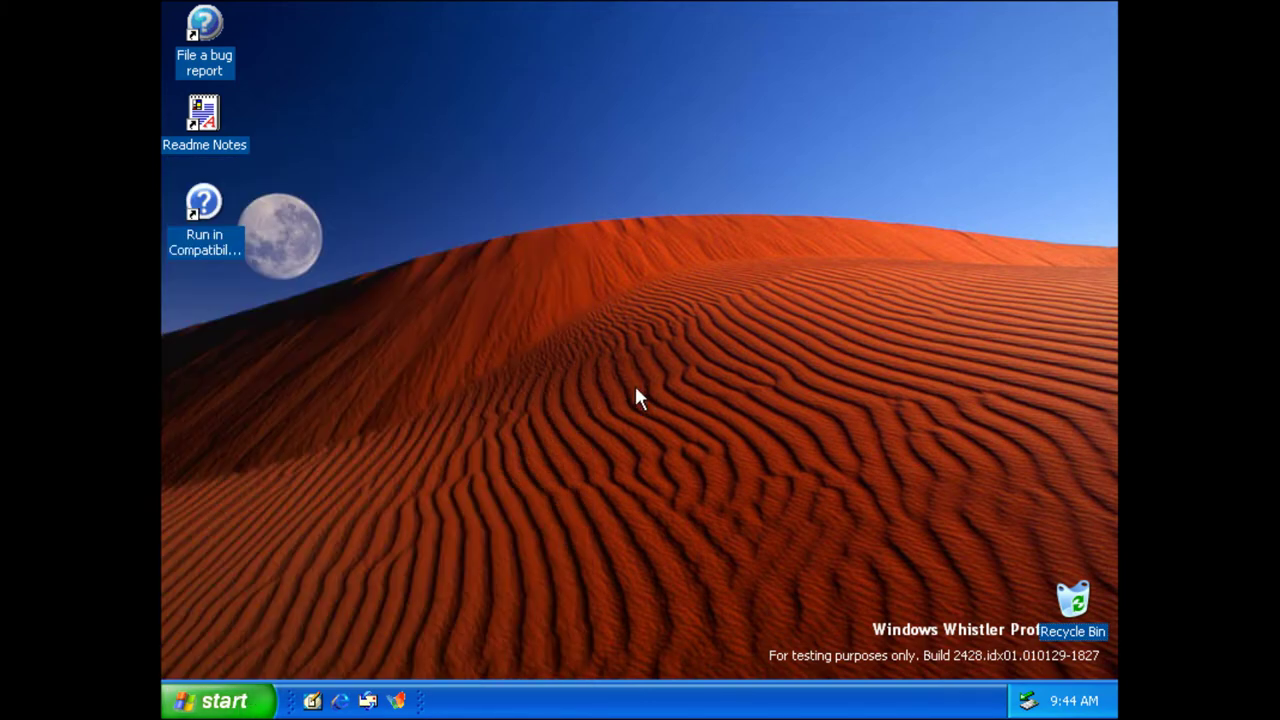
- Run winver to view the Windows version information, and close the About Windows dialog
key(super+r)
text(winver)
key(Return)
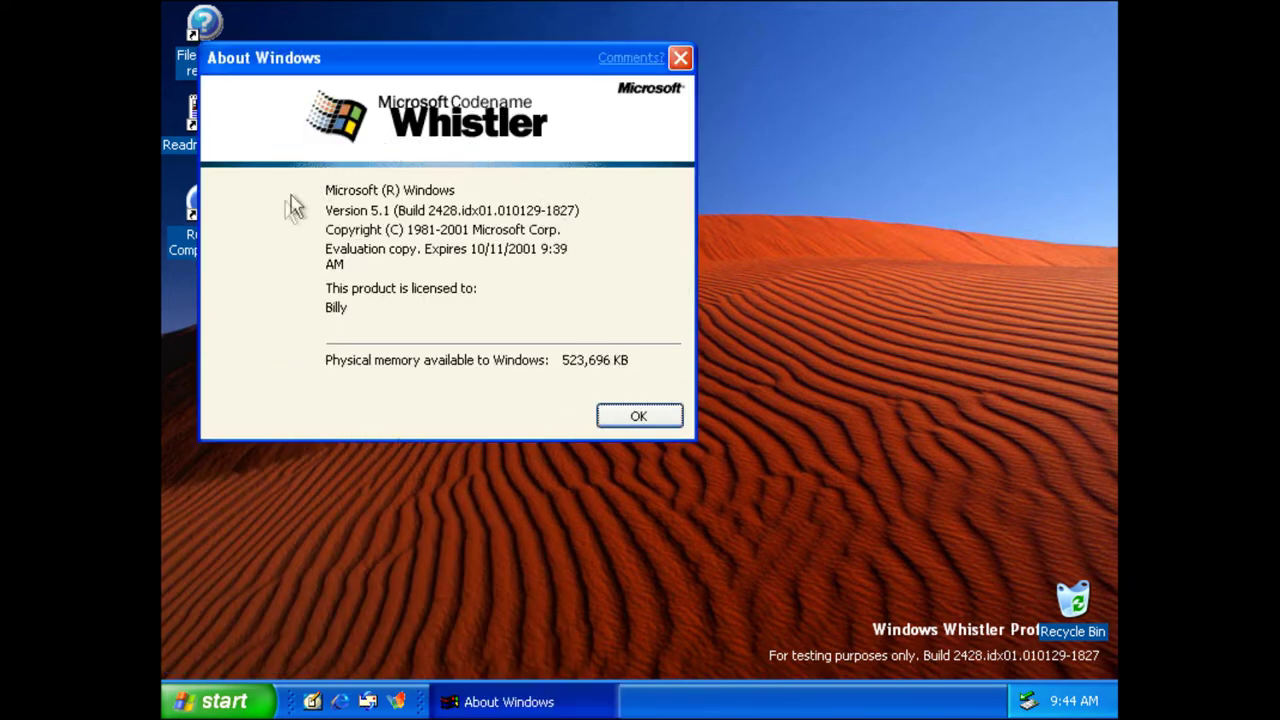
click(672, 418)
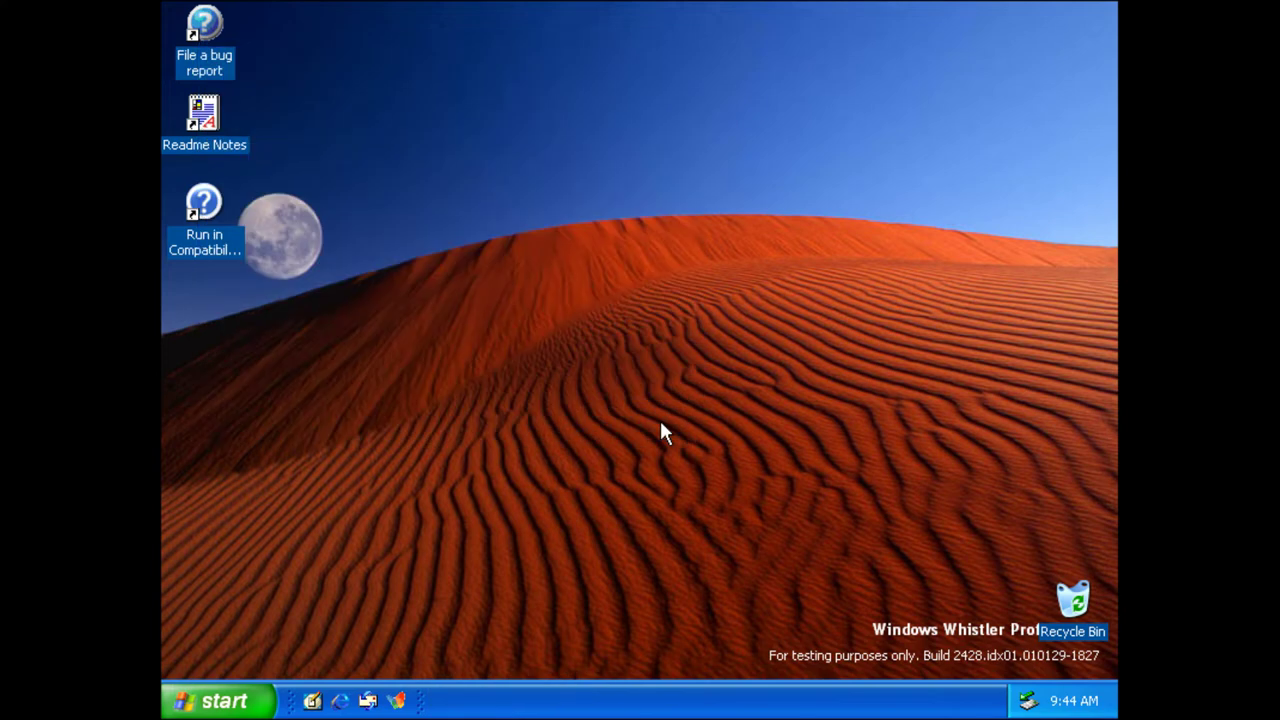
- Review the My Computer properties, including the computer name, hardware, advanced, remote, automatic update and System Restore settings, and close them
click(216, 701)
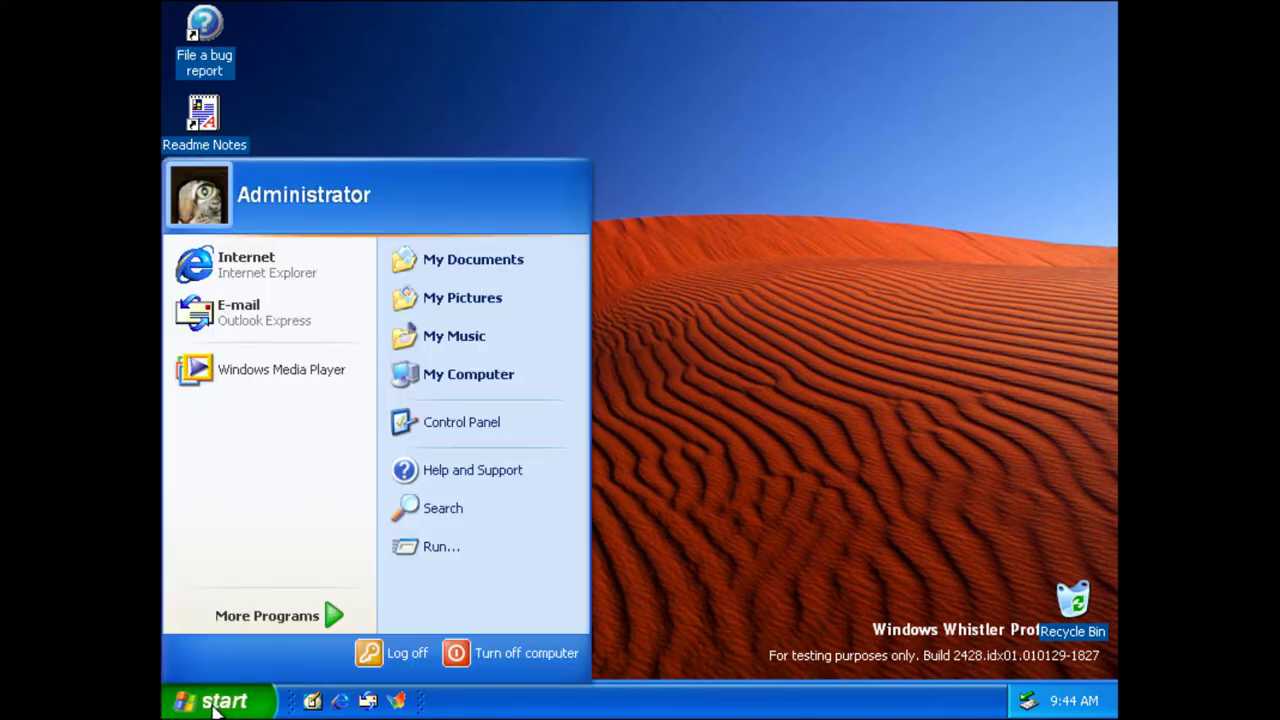
right_click(471, 379)
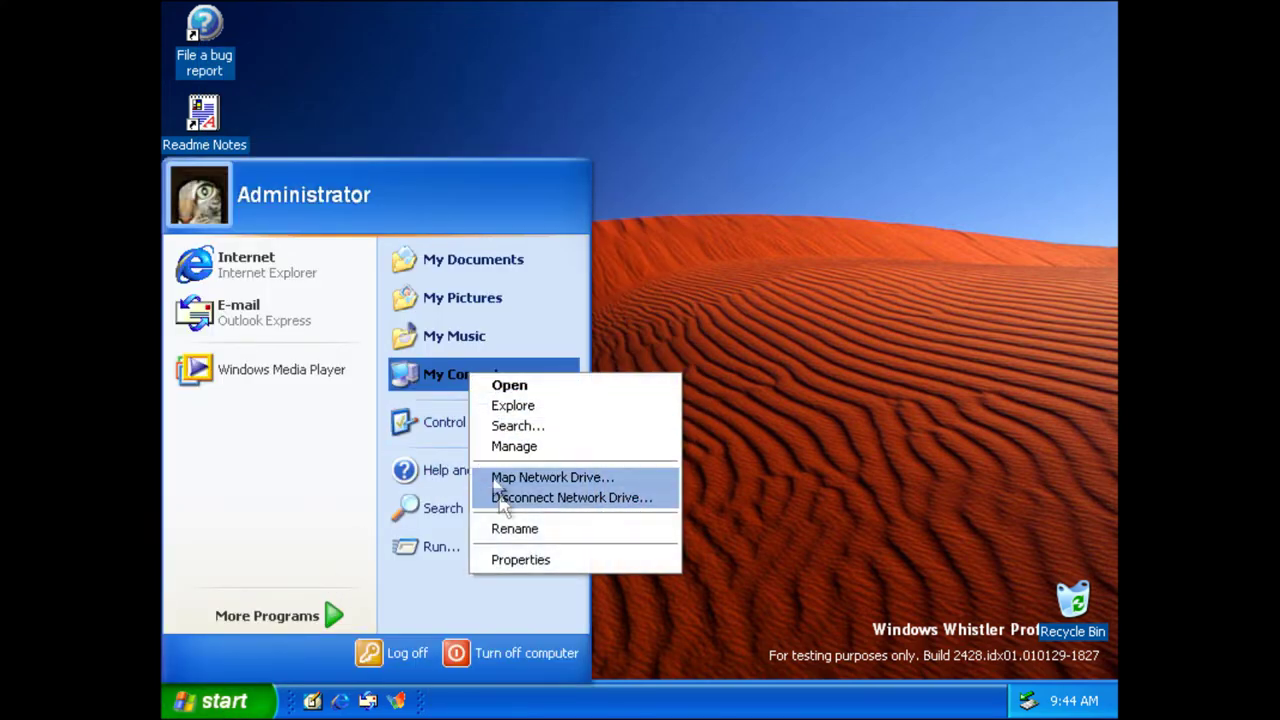
click(515, 561)
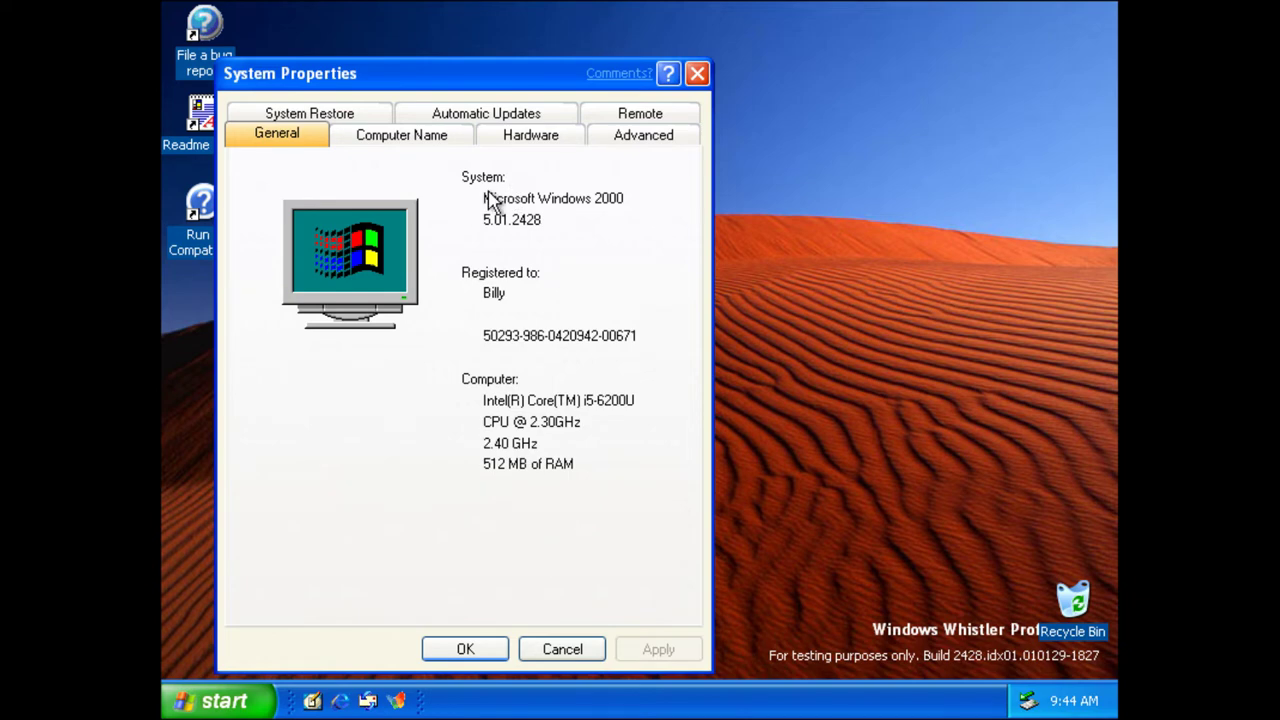
click(443, 140)
click(506, 143)
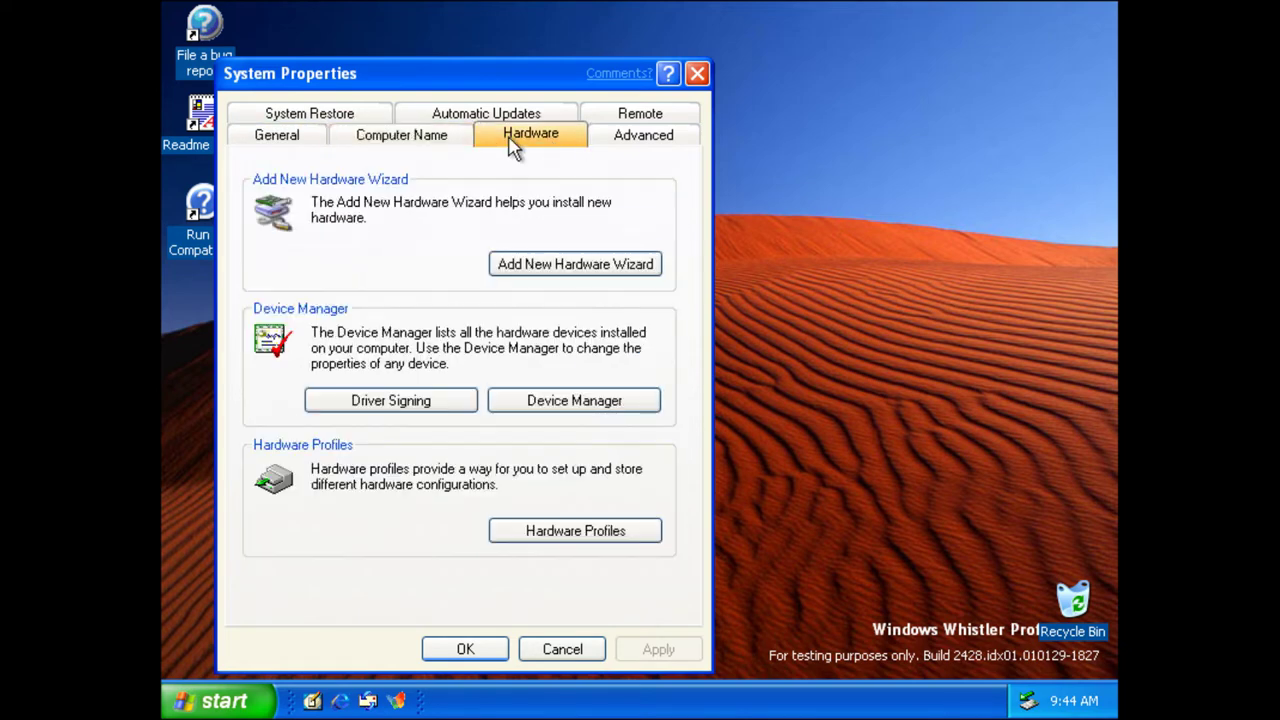
click(609, 139)
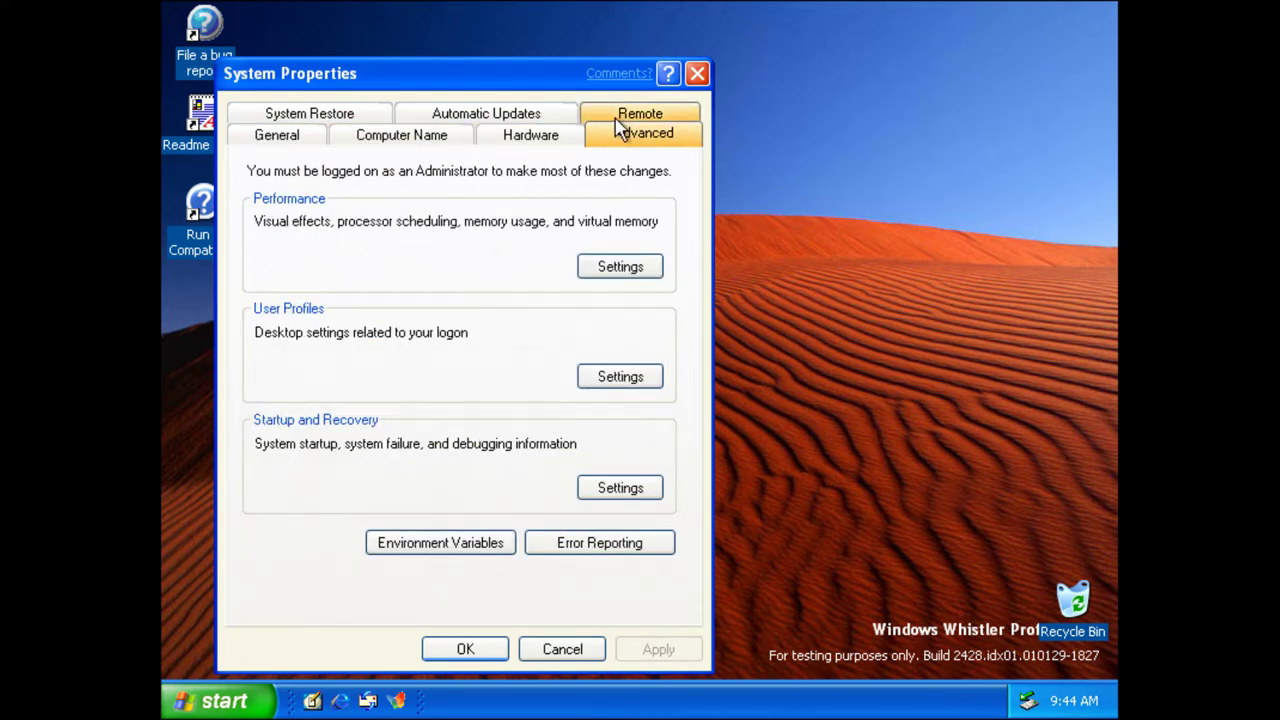
click(623, 120)
click(549, 143)
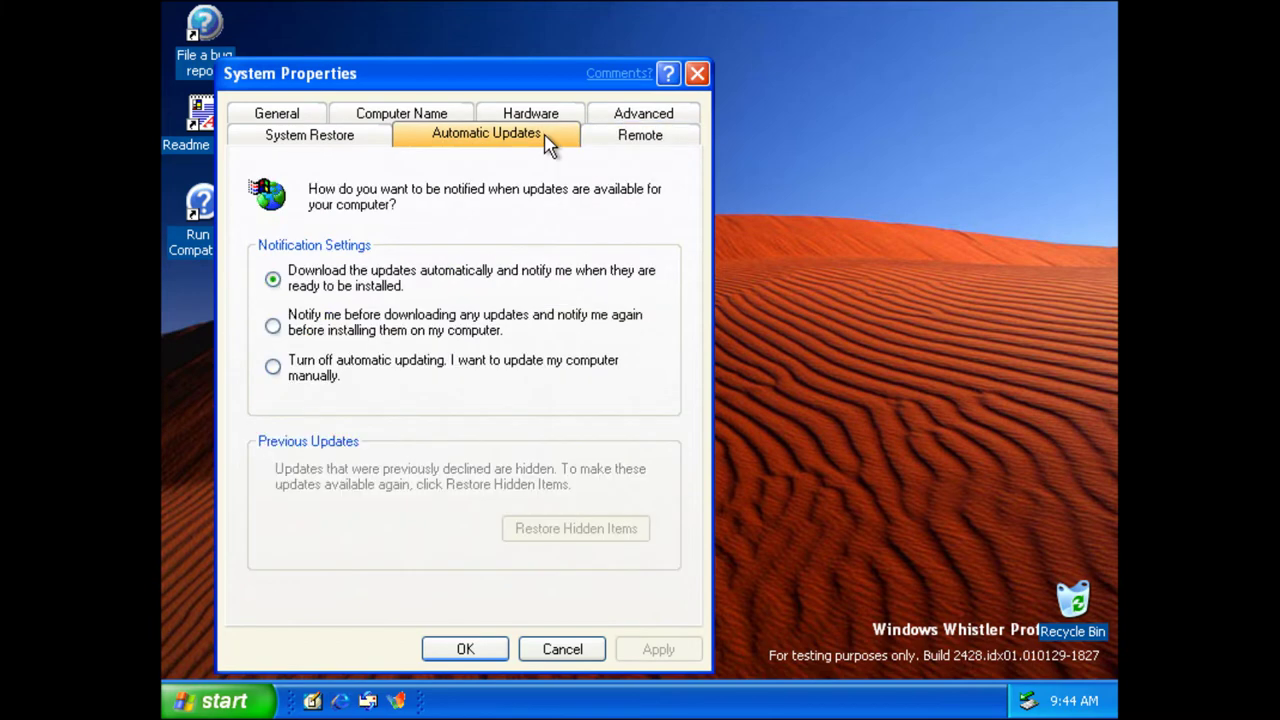
click(336, 145)
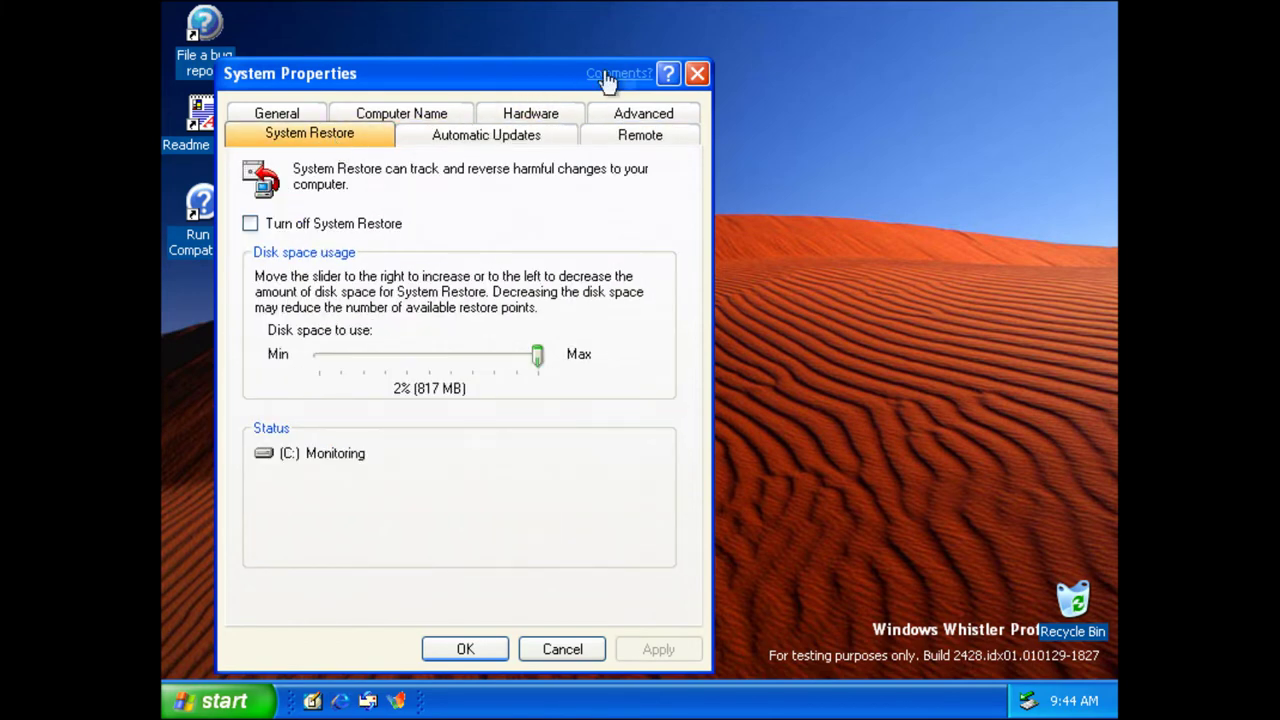
click(697, 75)
- Open the sound scheme and program event settings of Sounds and Audio Devices in Control Panel
click(215, 700)
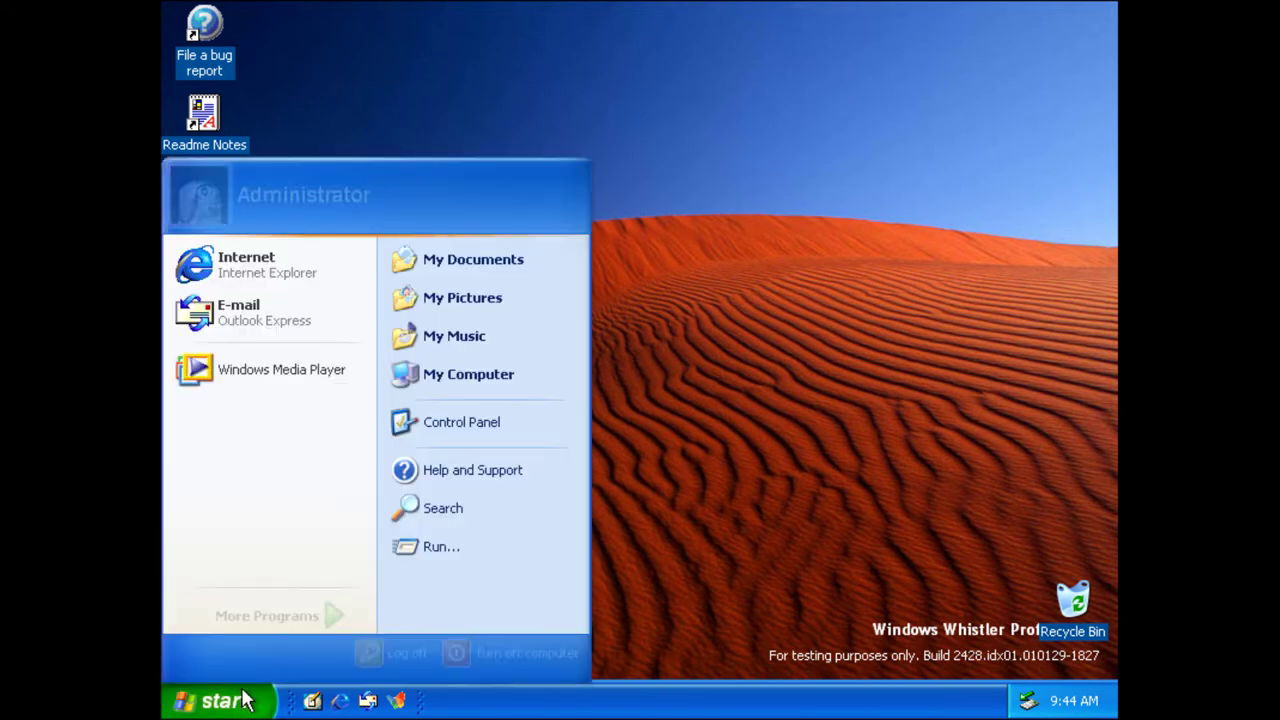
click(440, 430)
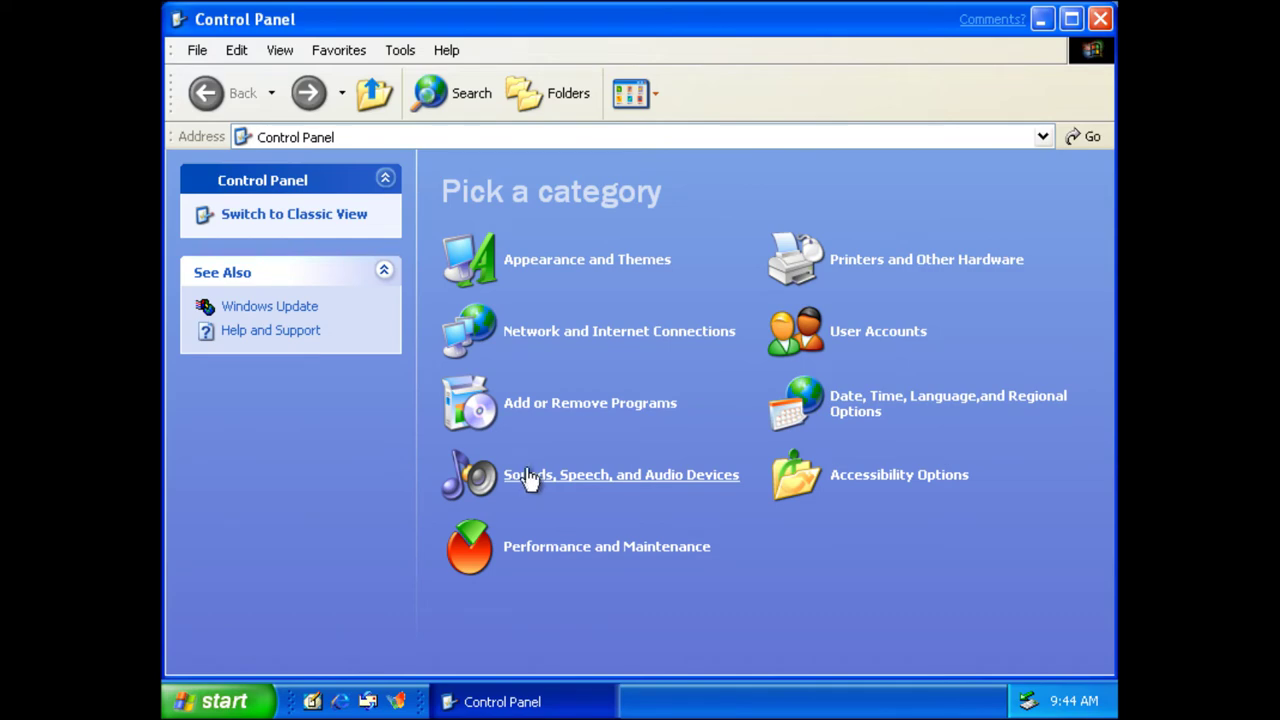
click(535, 477)
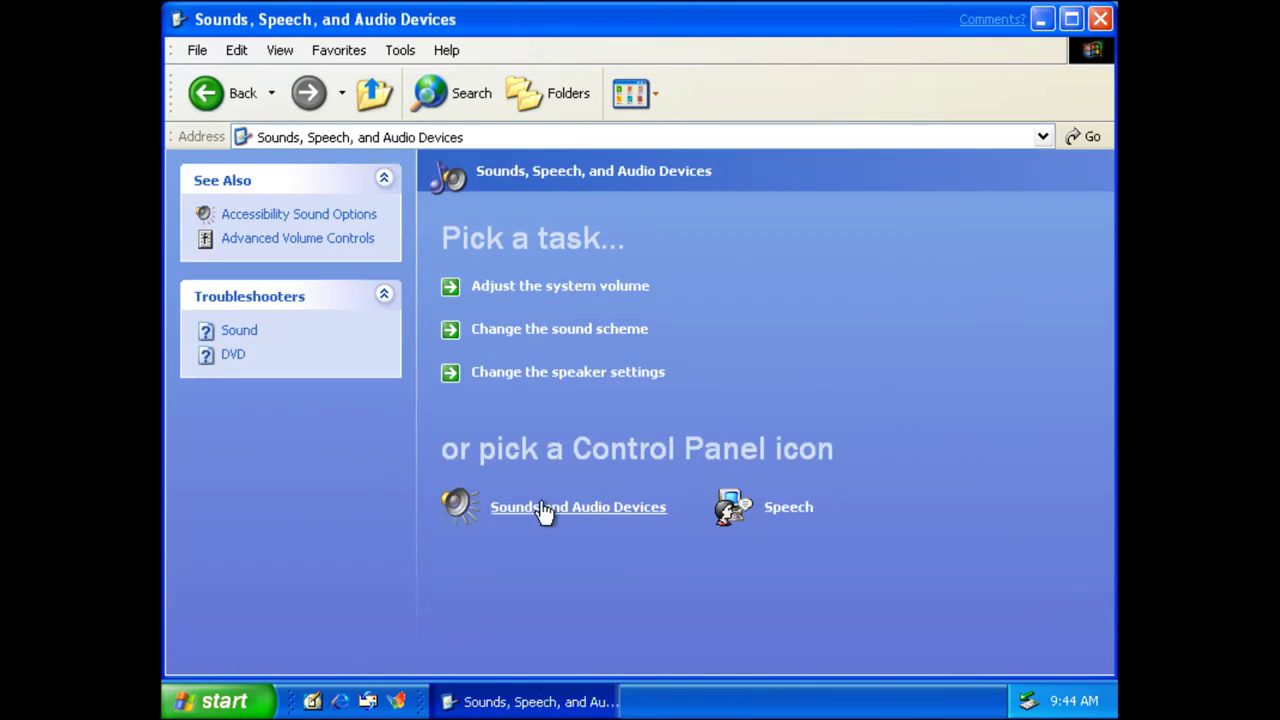
click(542, 510)
click(400, 187)
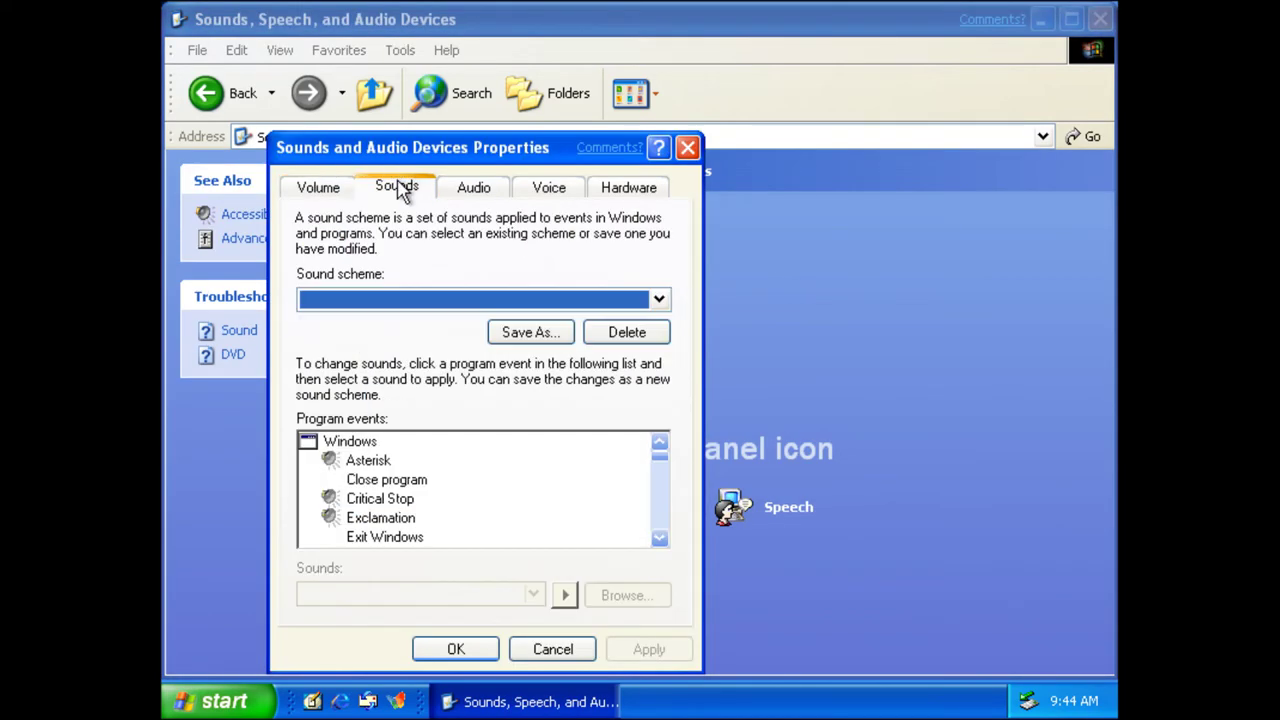
- Assign the Windows Logoff Sound to the Exit Windows event, apply the change, and play the sound
click(396, 540)
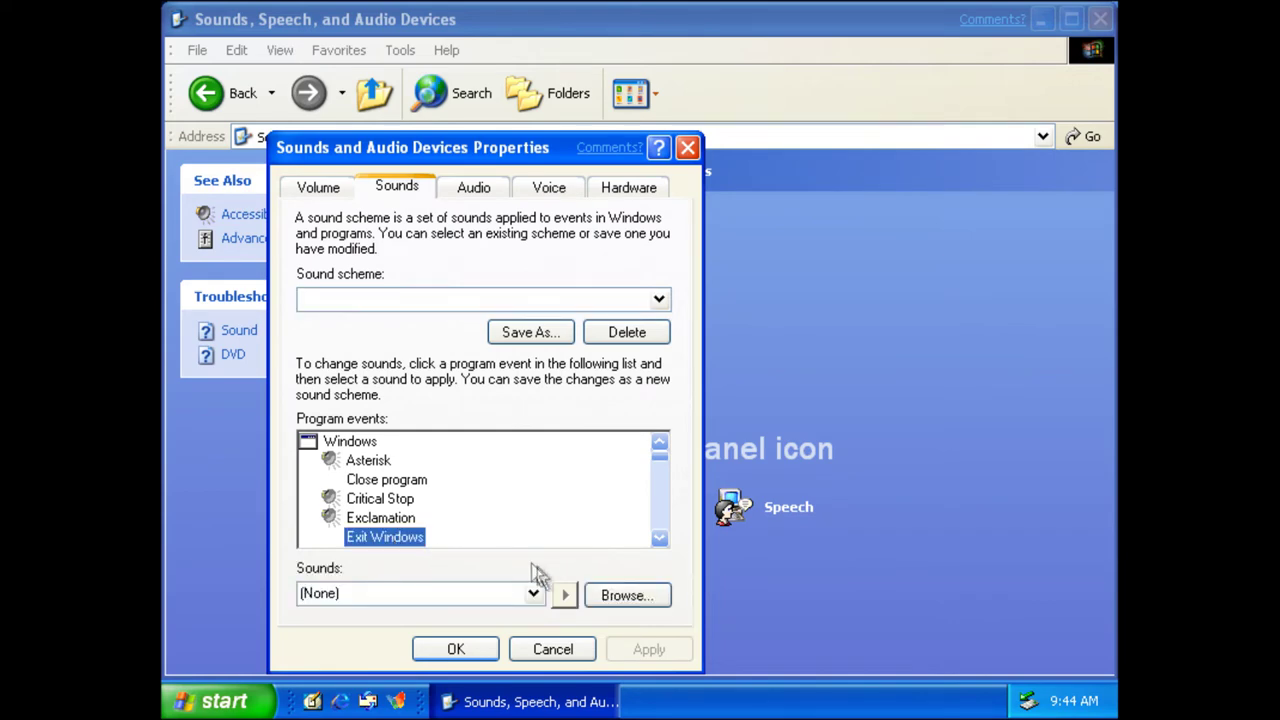
click(533, 593)
scroll(503, 527, down, 1)
scroll(503, 527, down, 5)
click(498, 542)
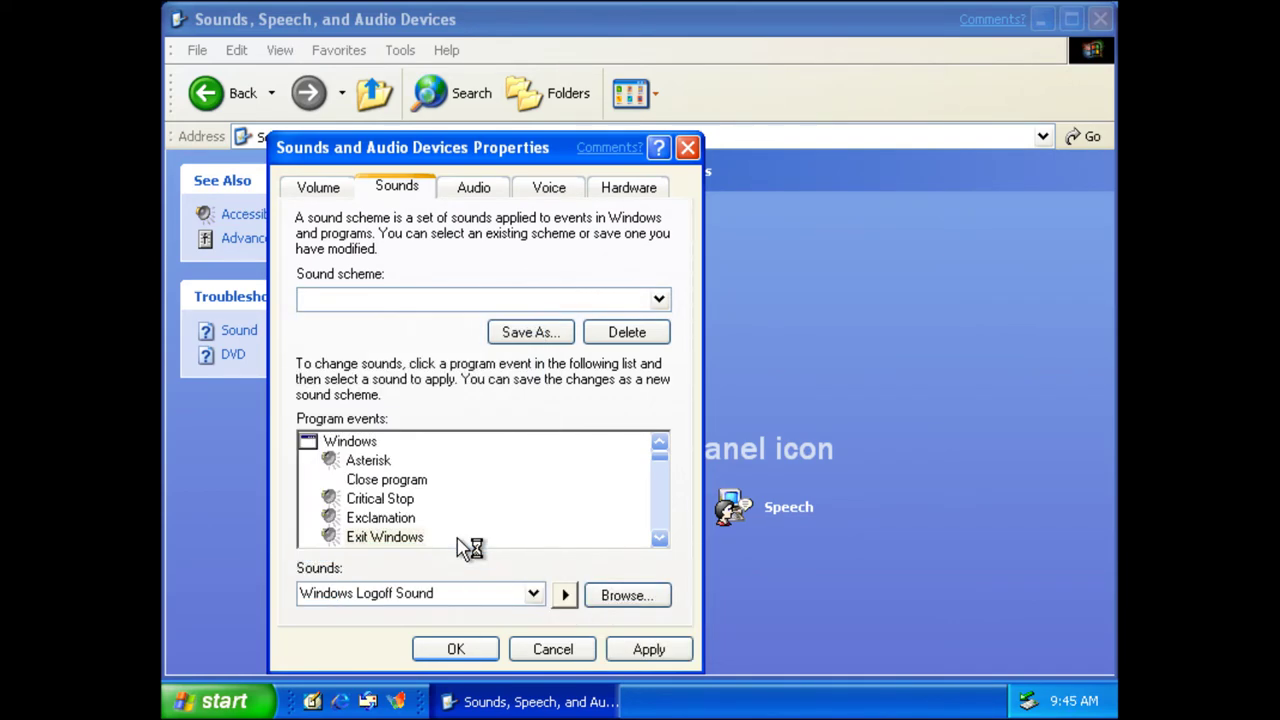
click(646, 652)
click(565, 595)
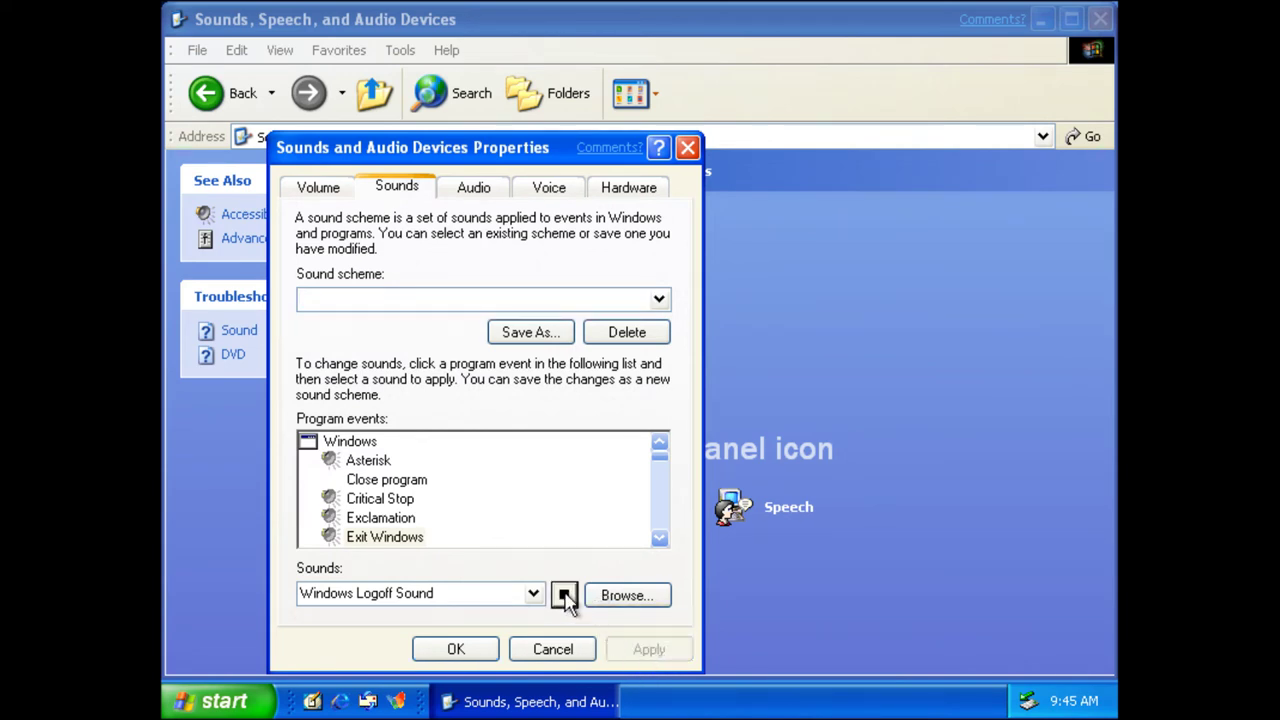
- Find the Start Windows event in the program events and play its sound
click(659, 539)
click(659, 539)
click(659, 539)
click(659, 539)
click(659, 539)
double_click(659, 541)
triple_click(659, 541)
double_click(659, 541)
double_click(659, 541)
triple_click(659, 541)
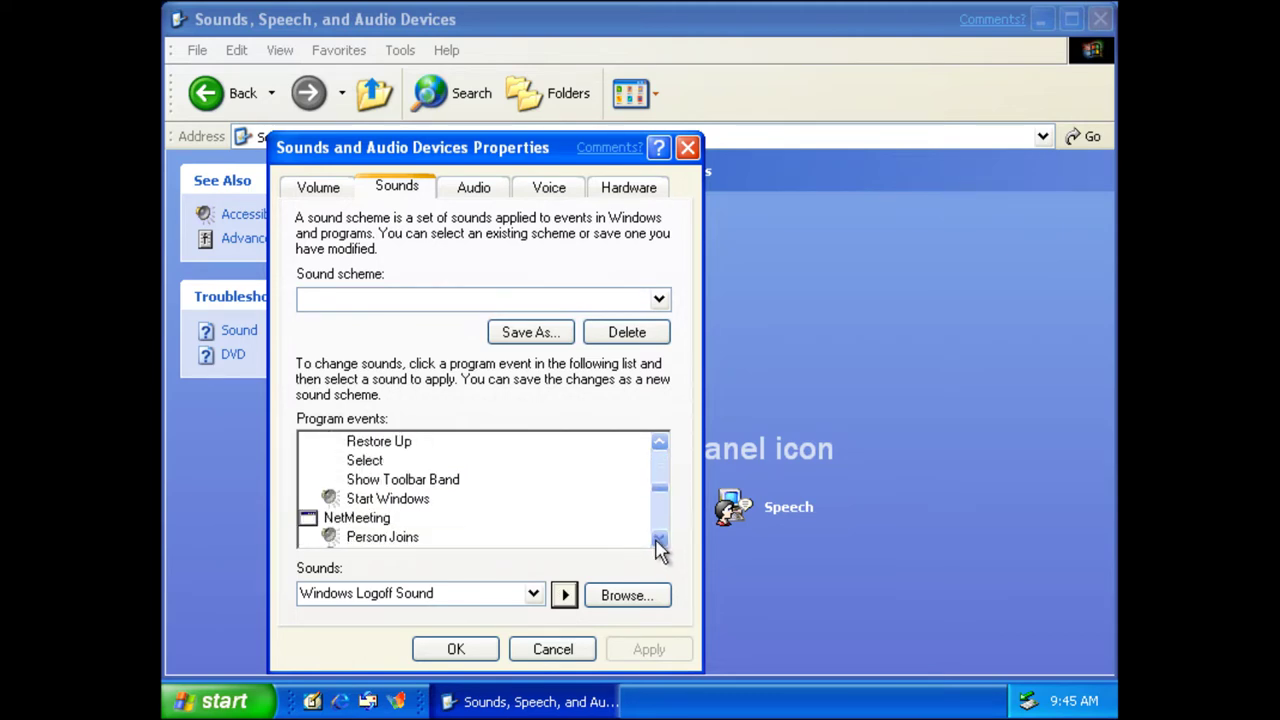
click(390, 498)
click(563, 595)
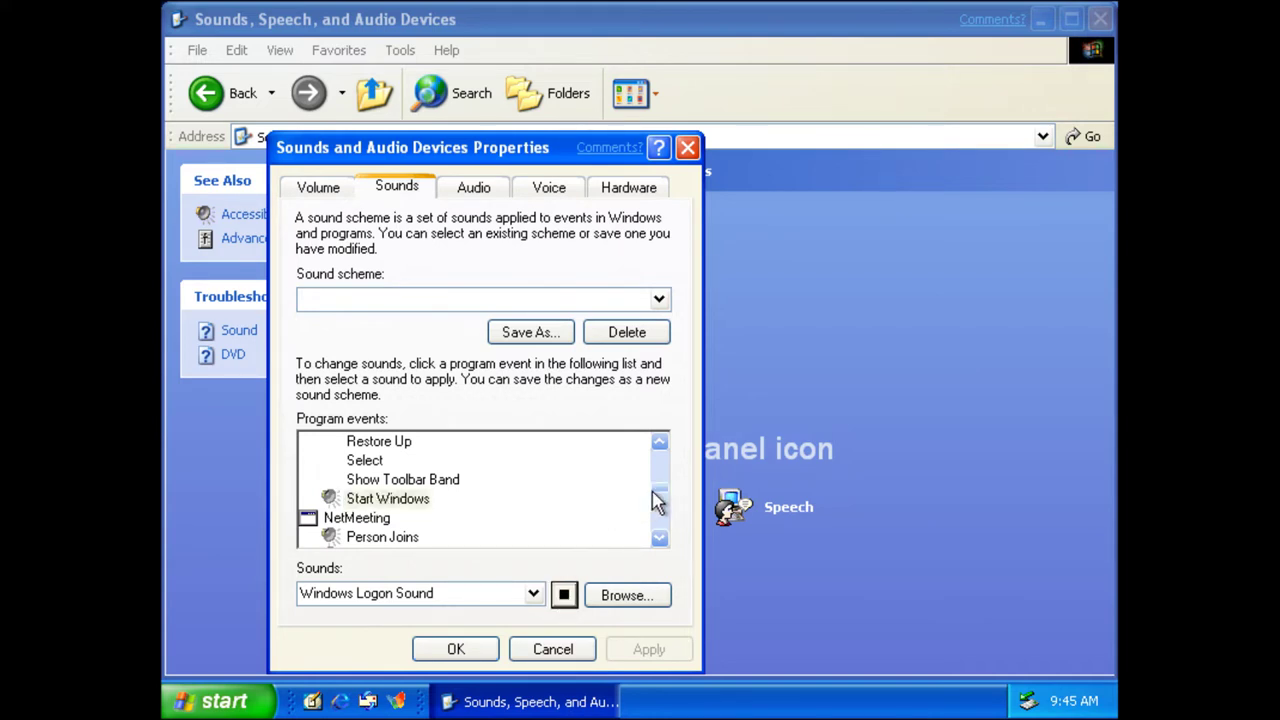
- Play the sounds of the Asterisk and Critical Stop events, and close the sound properties
drag(659, 500, 663, 449)
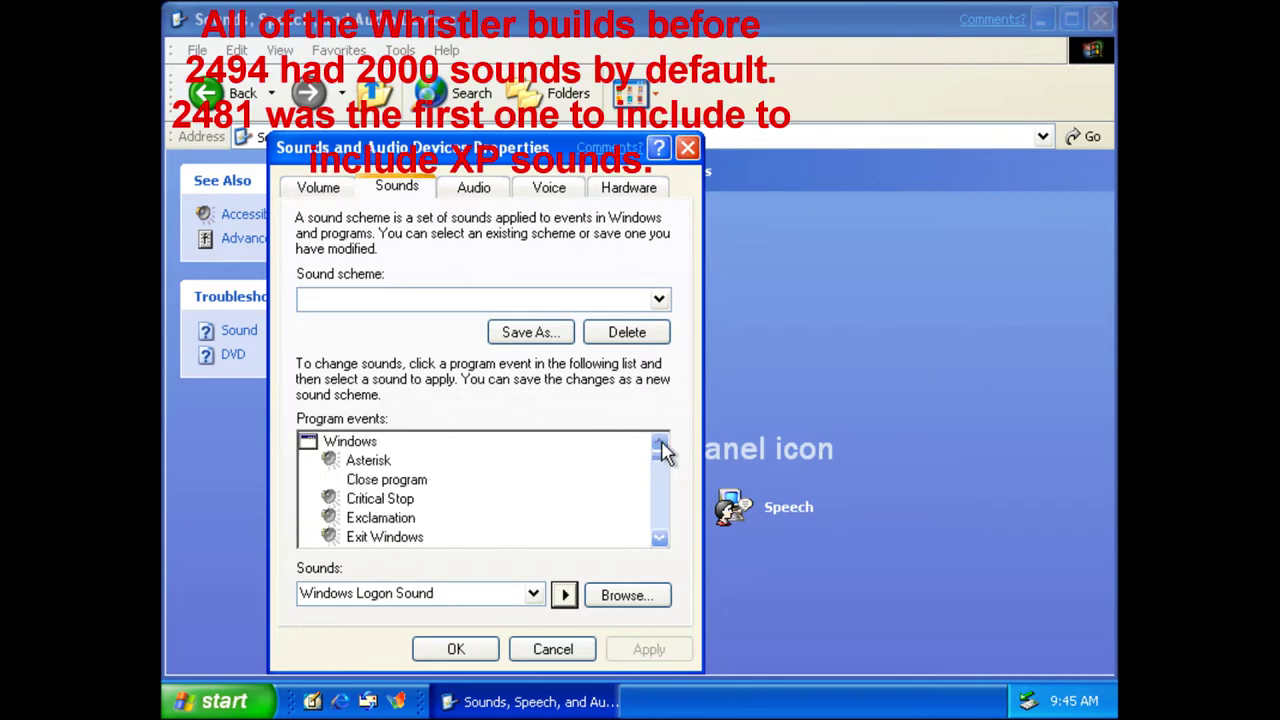
click(390, 462)
click(565, 595)
click(395, 499)
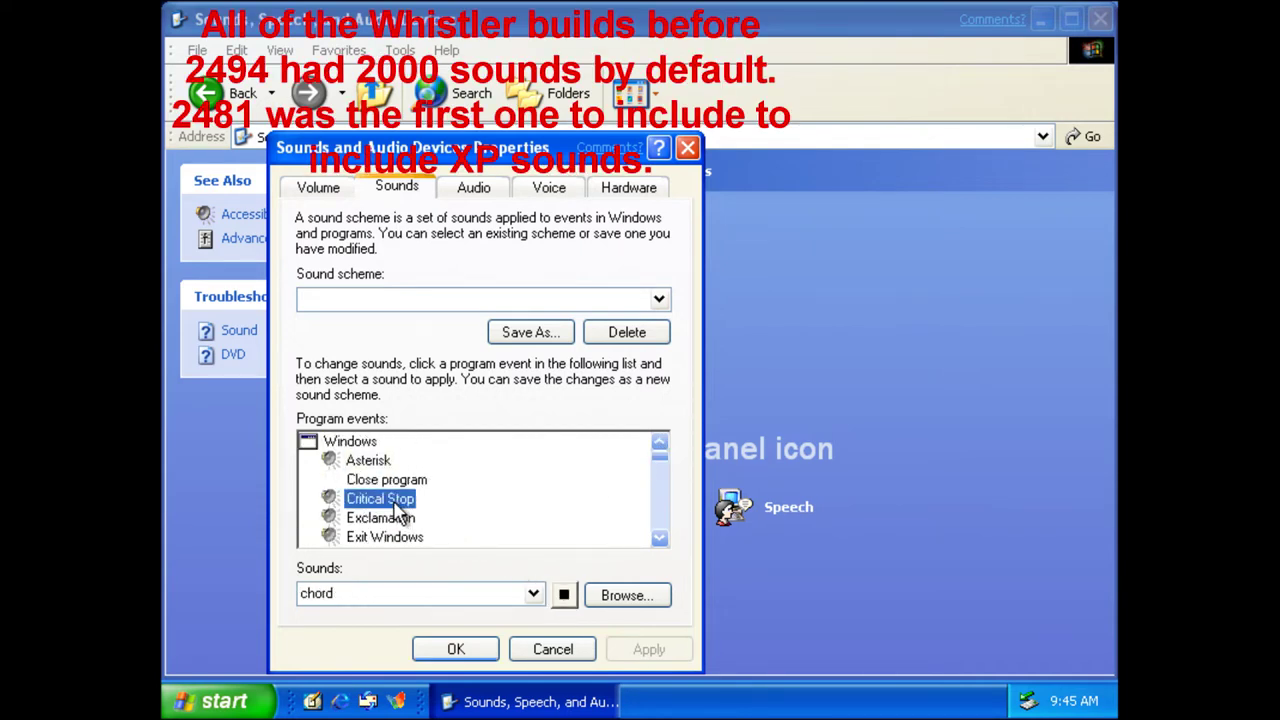
click(565, 595)
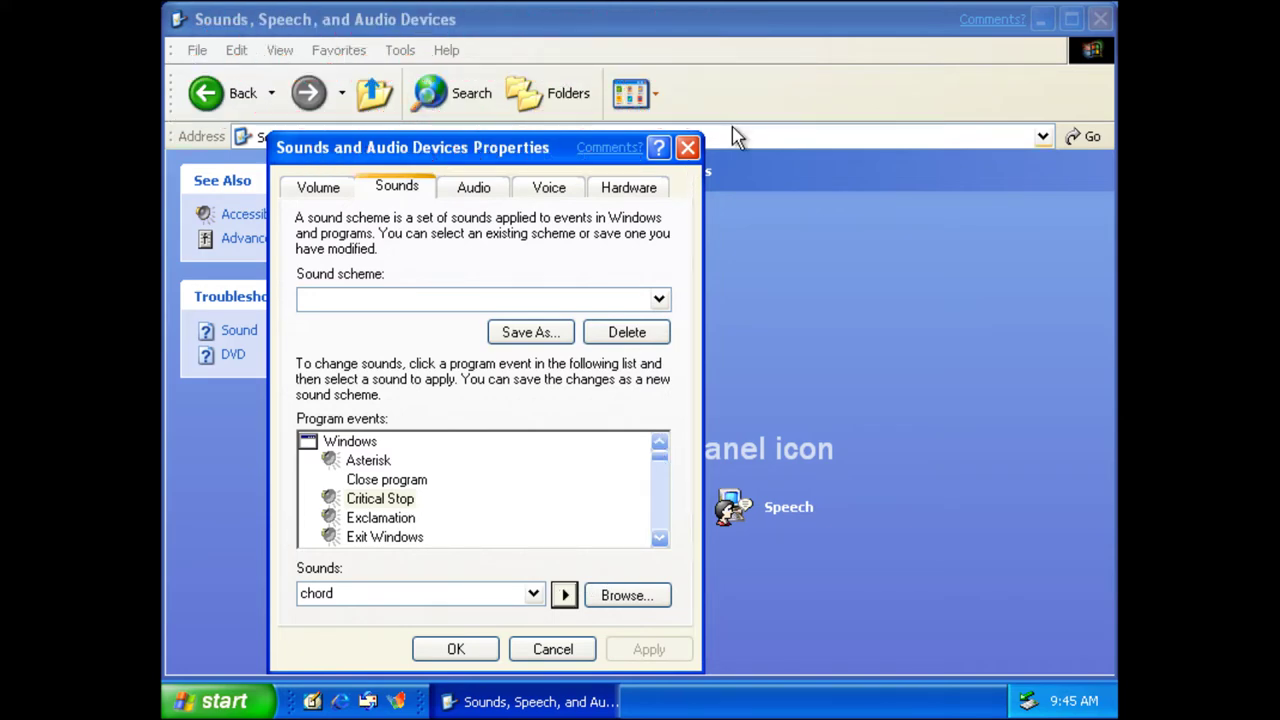
click(688, 147)
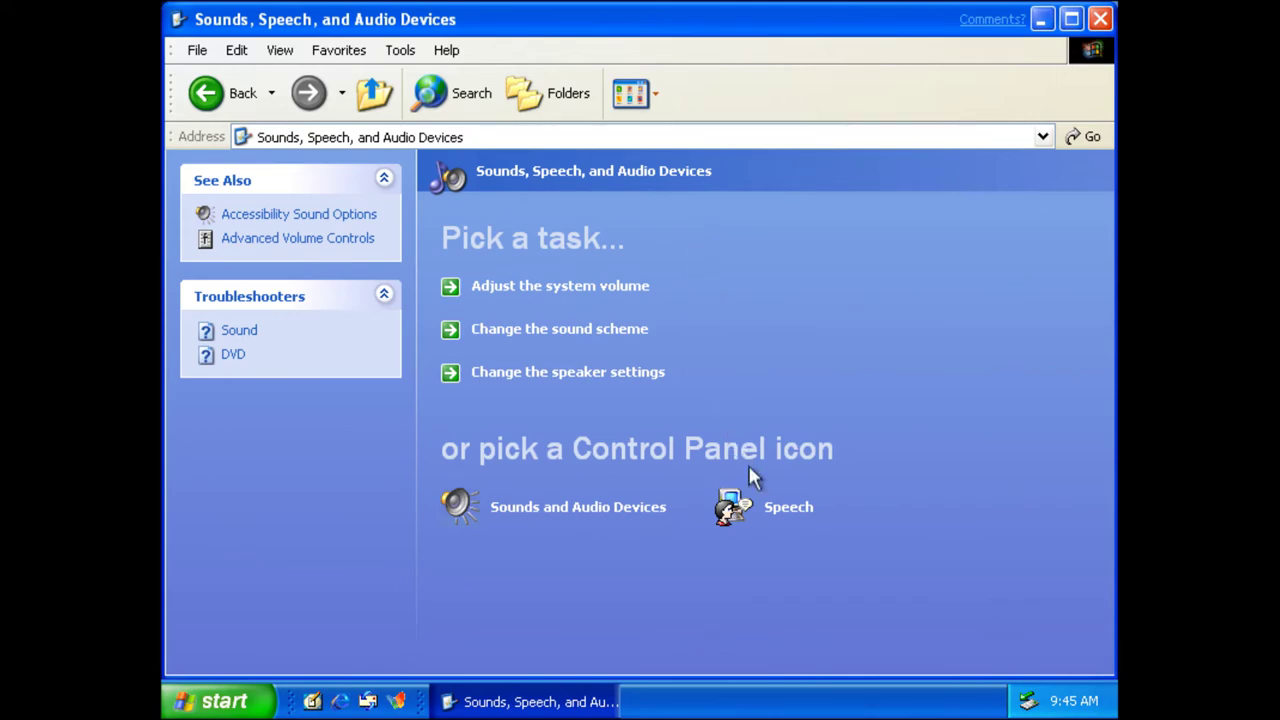
- Open the Speech properties and preview the Microsoft Sam voice
click(776, 512)
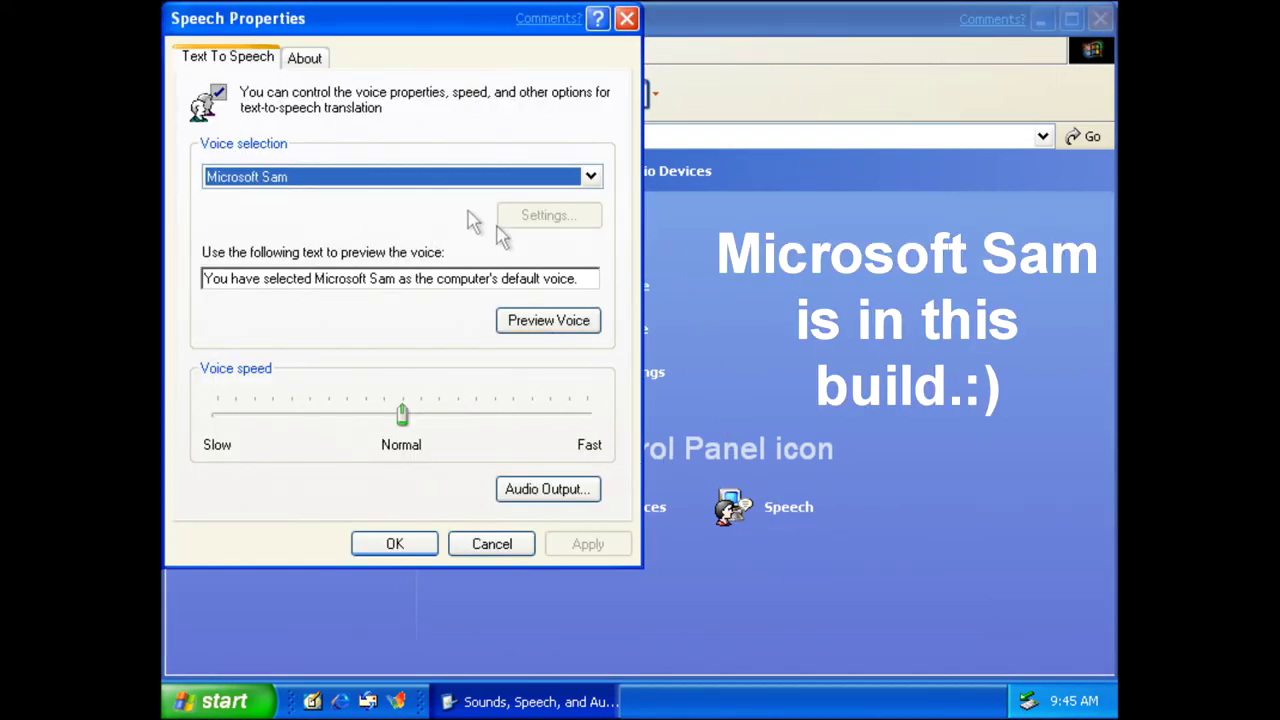
click(580, 334)
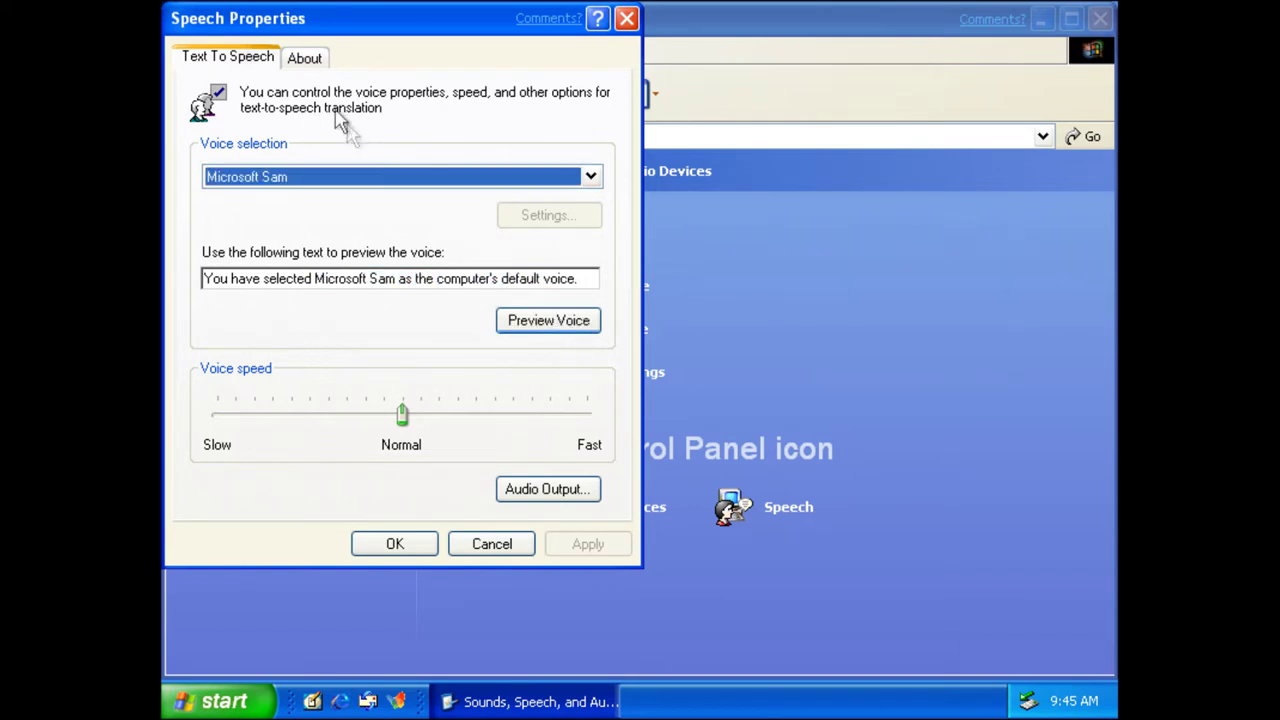
- View the SAPI version information in the Speech properties, and close the dialog and the Sounds, Speech, and Audio Devices window
click(310, 62)
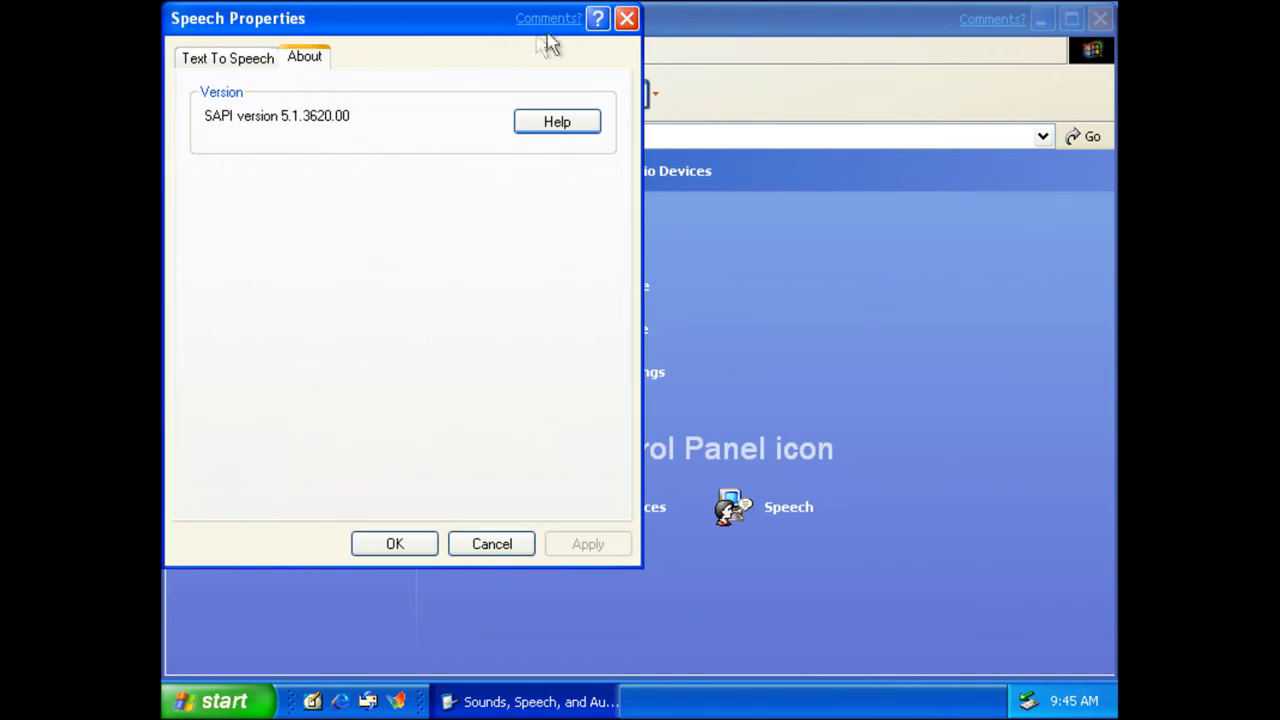
click(626, 18)
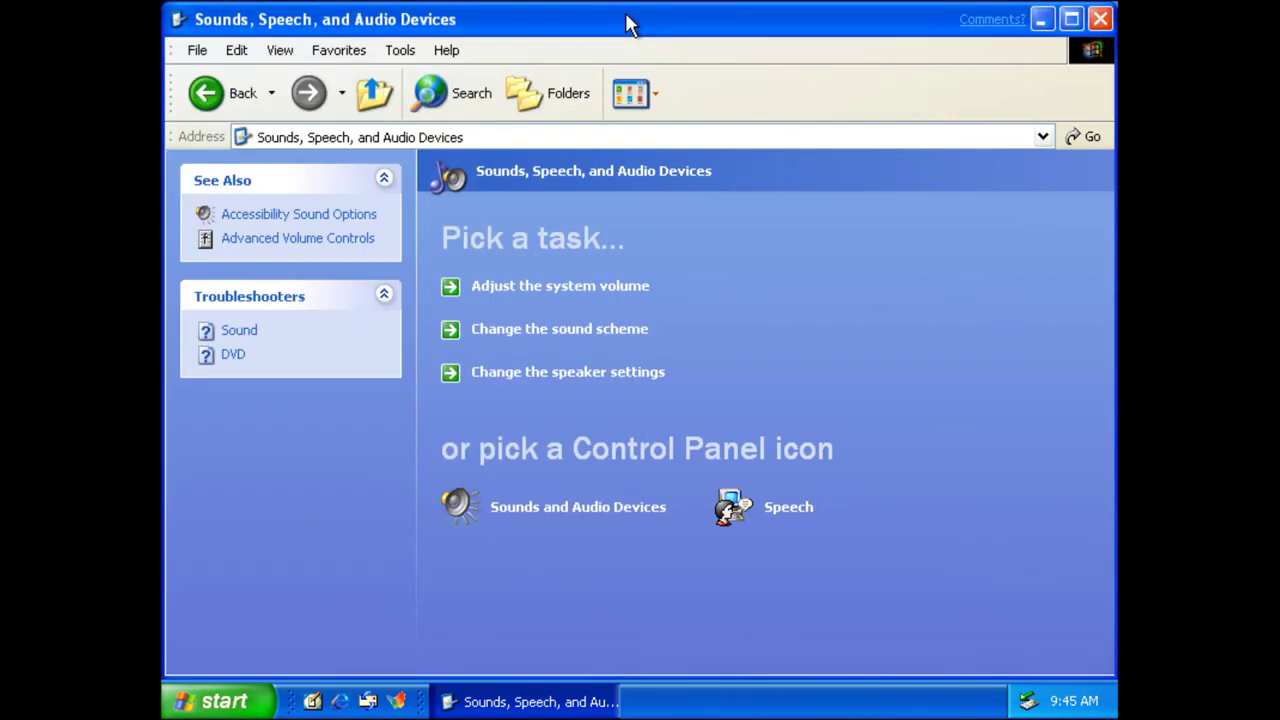
click(1099, 20)
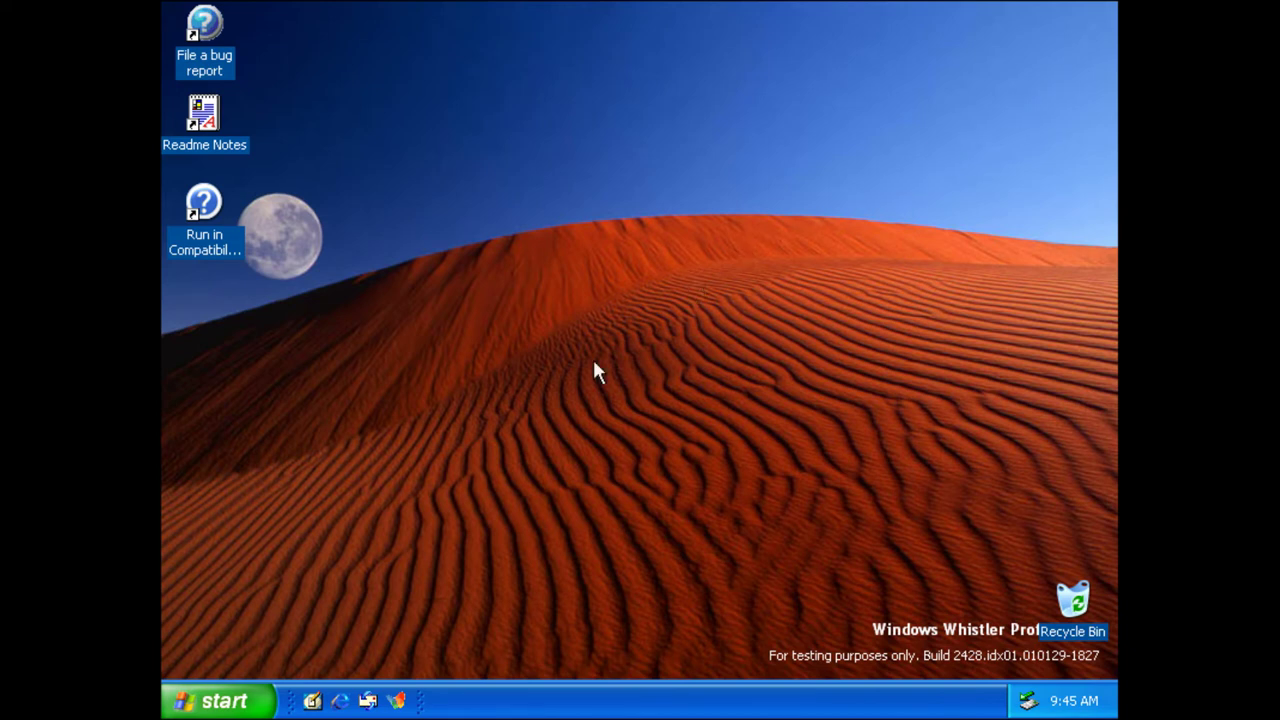
- Try to activate Windows online, open the telephone activation instructions, and postpone the activation
click(235, 700)
mouse_move(300, 620)
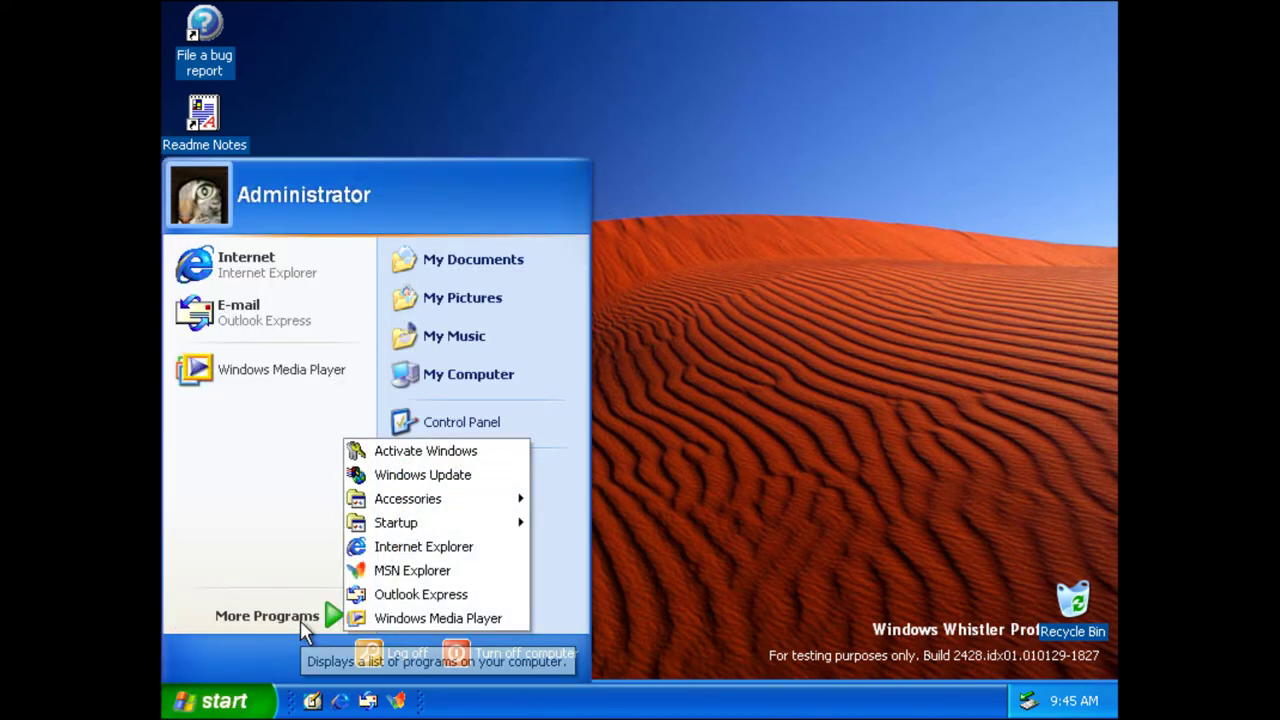
click(455, 451)
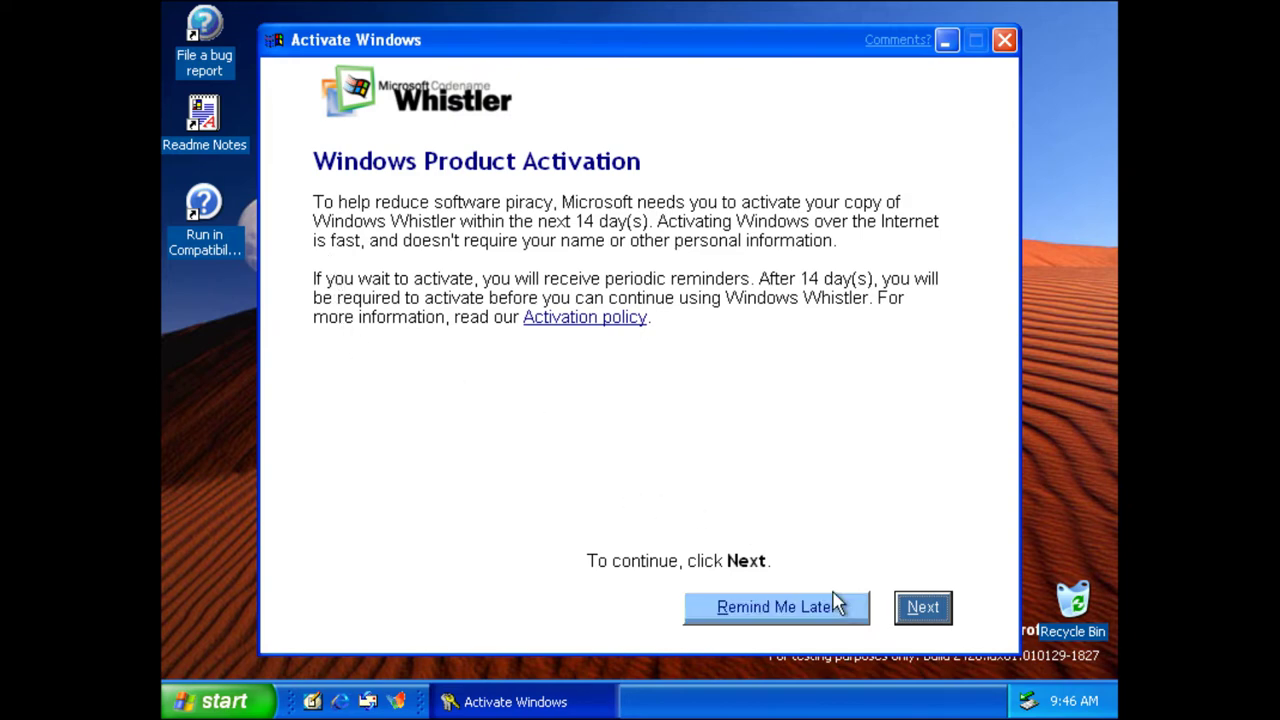
click(920, 608)
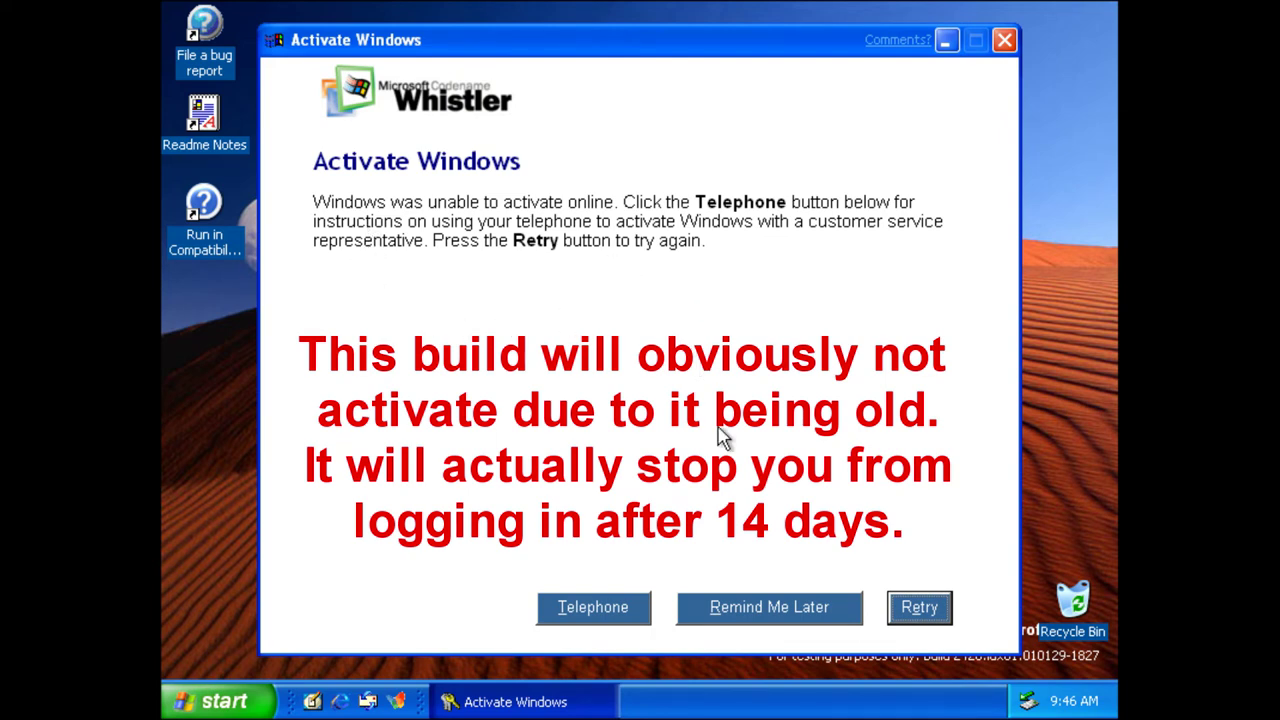
click(640, 612)
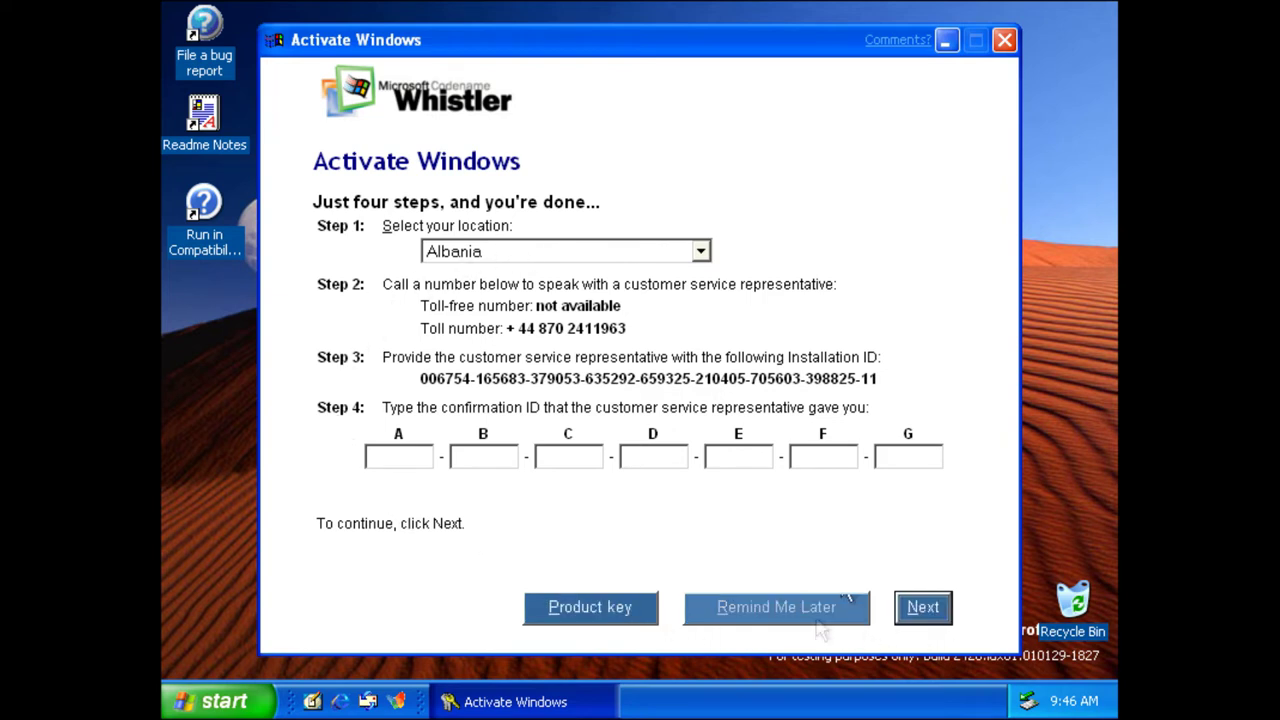
click(785, 614)
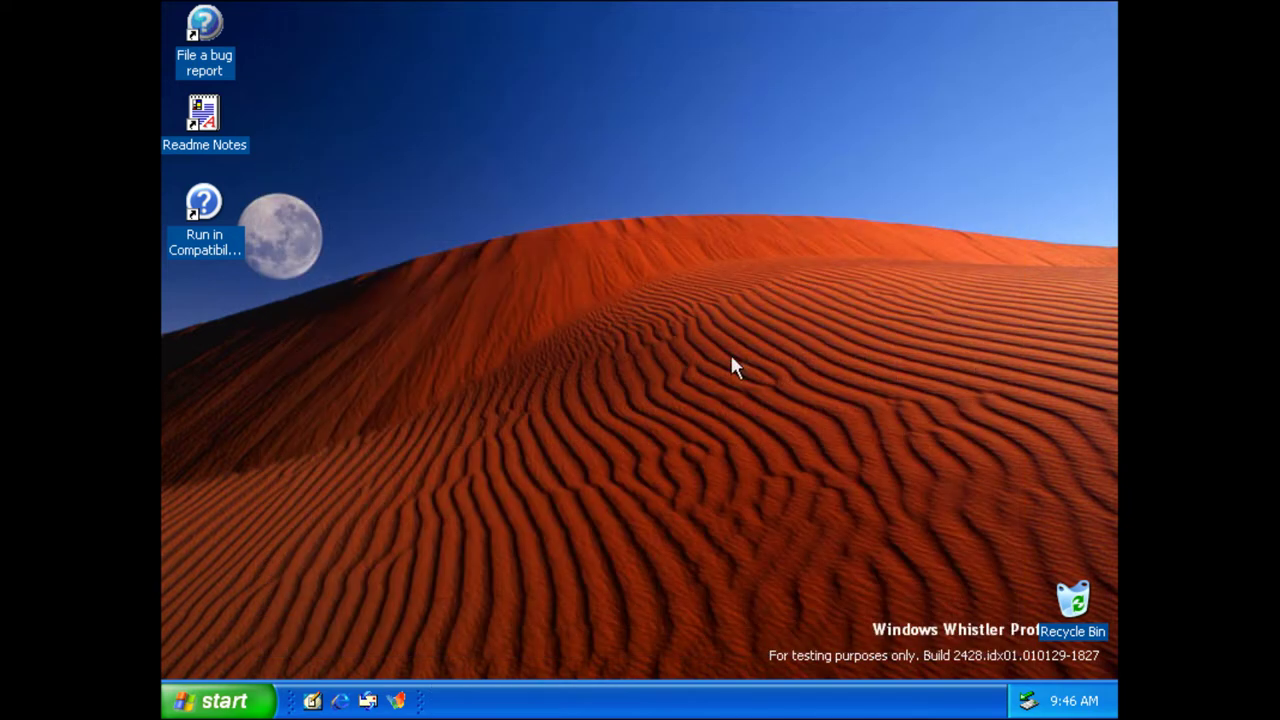
- Open the display properties of the desktop and preview the available backgrounds one by one from (None) to Zapotec
right_click(576, 343)
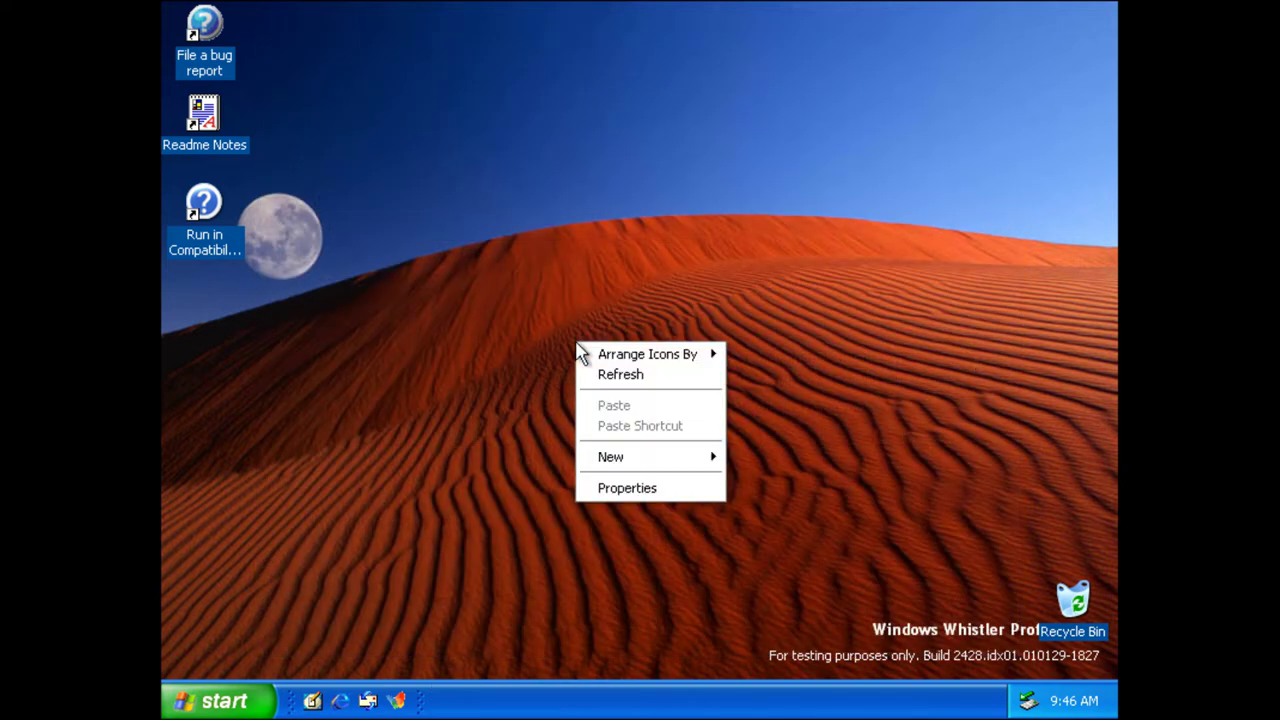
click(601, 490)
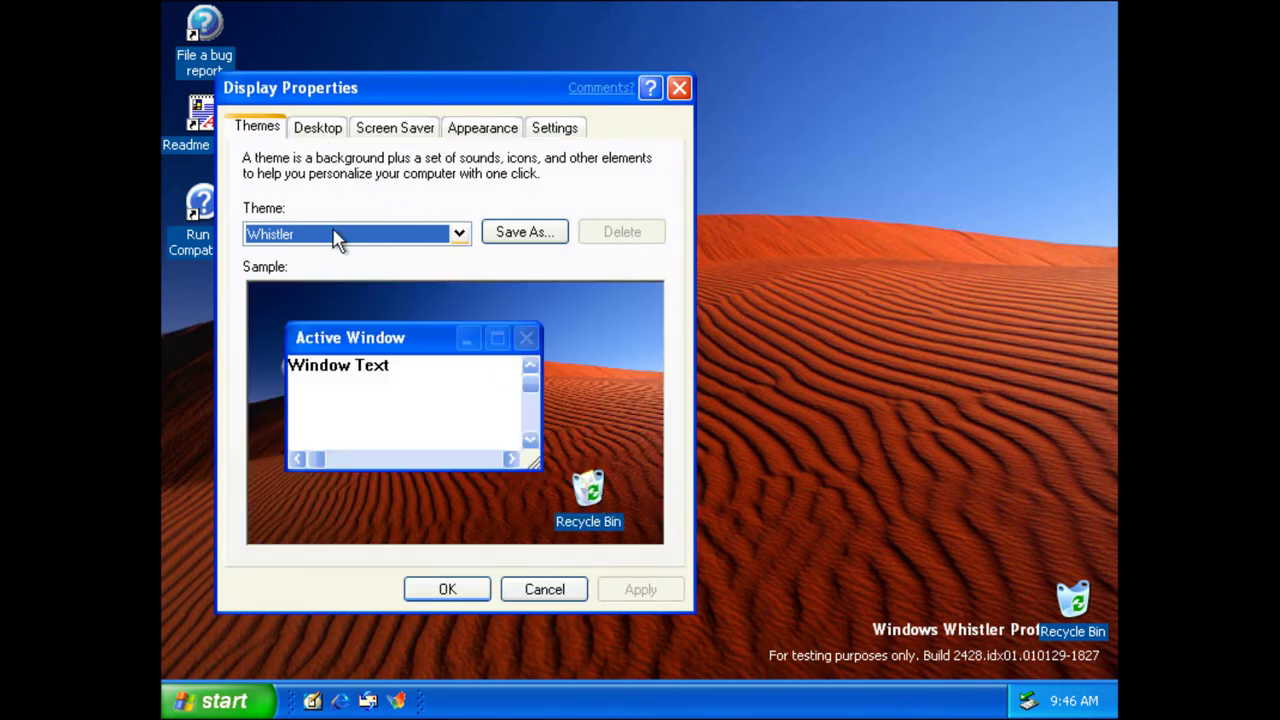
click(318, 128)
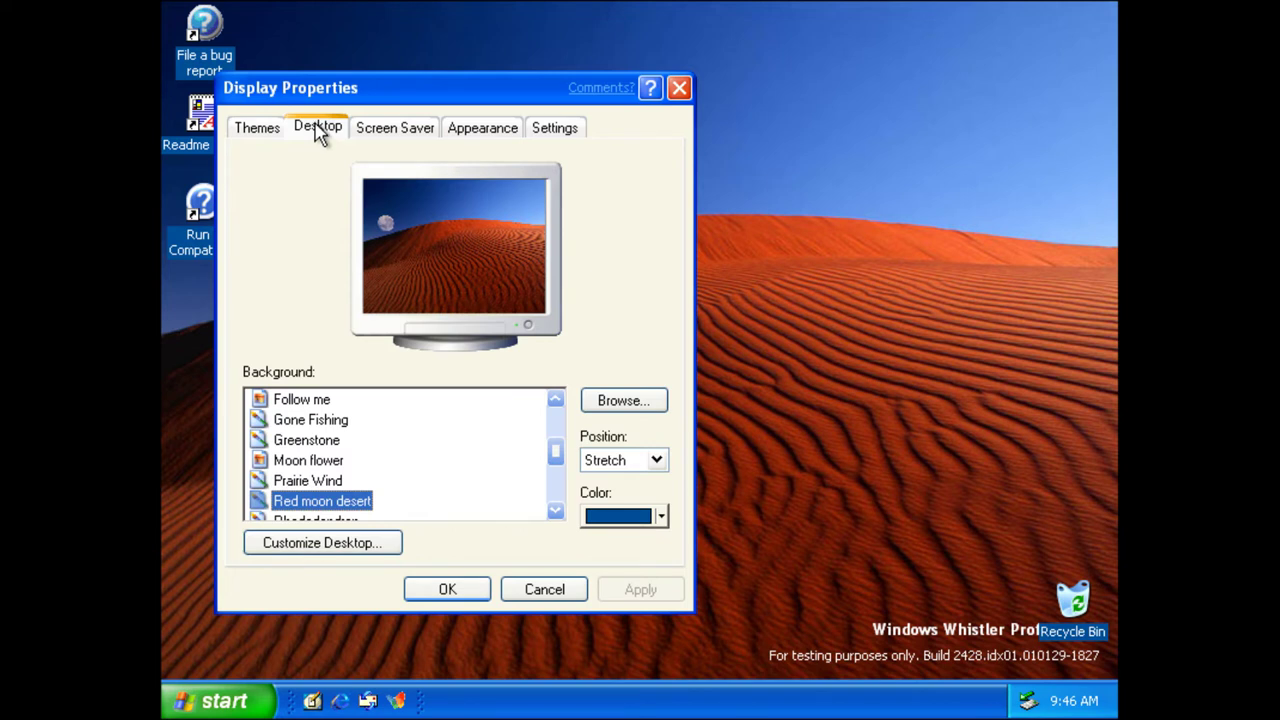
scroll(325, 447, up, 2)
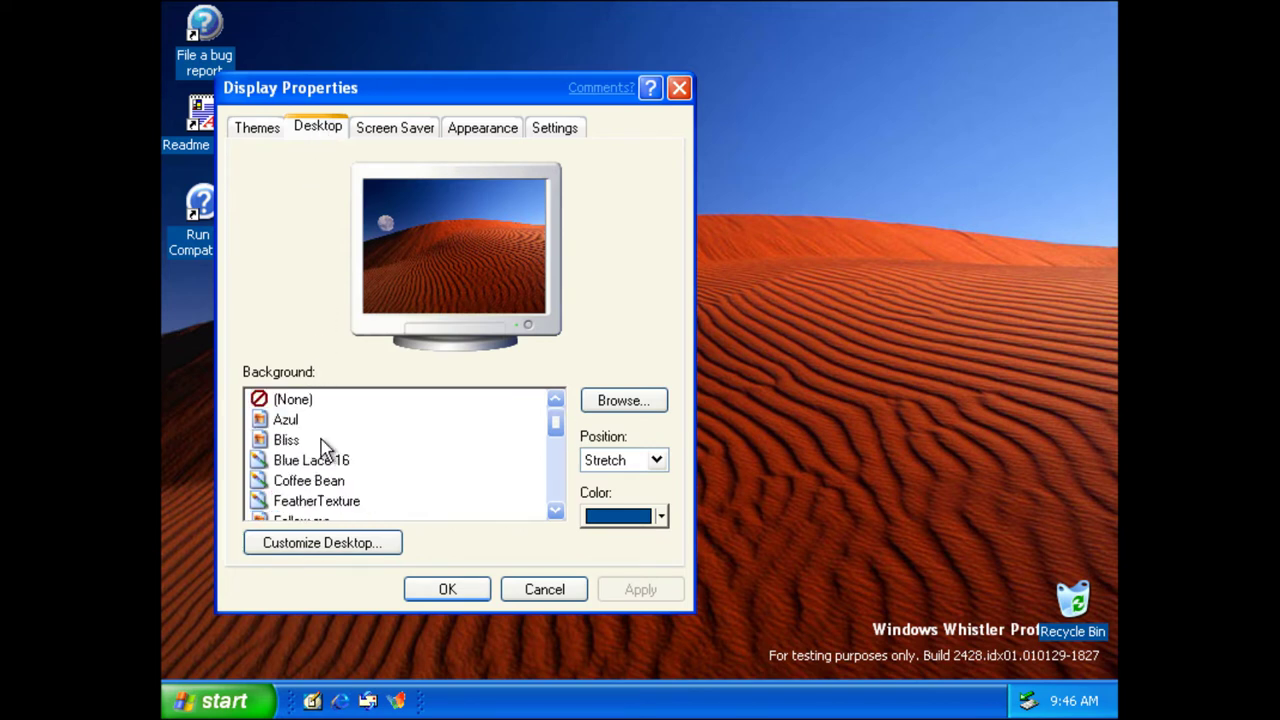
click(283, 401)
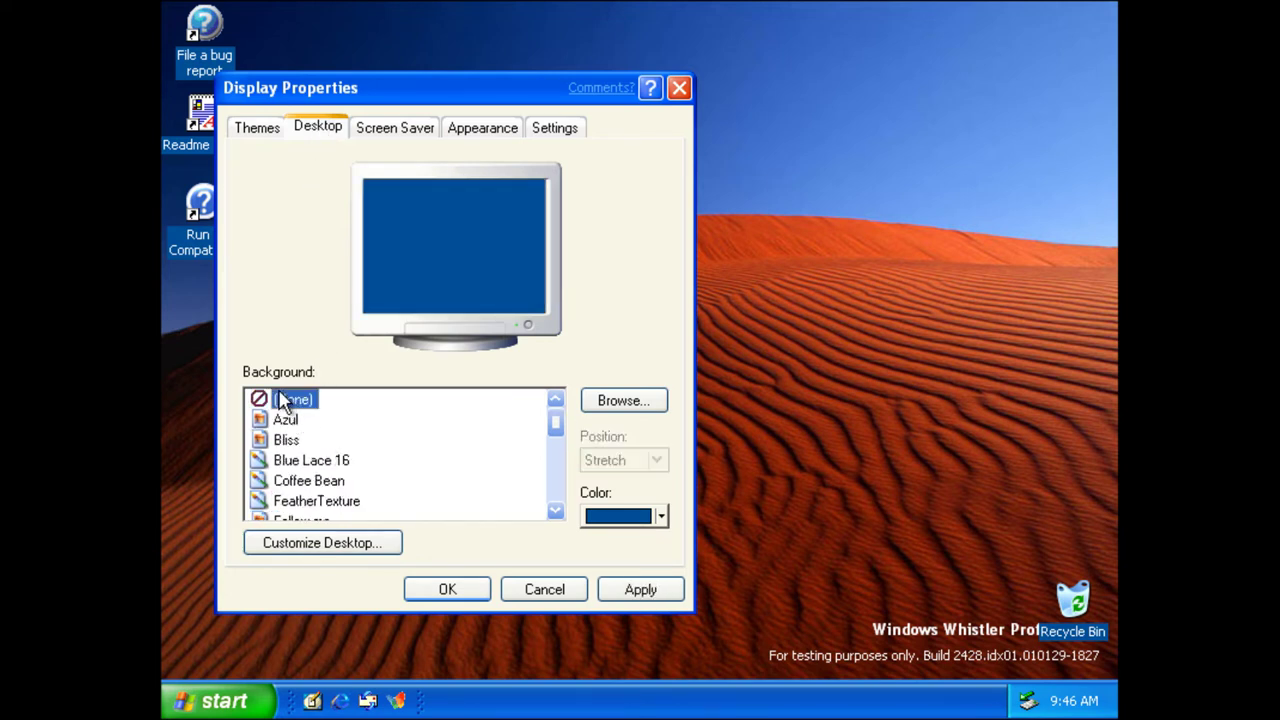
key(Down)
key(Down)
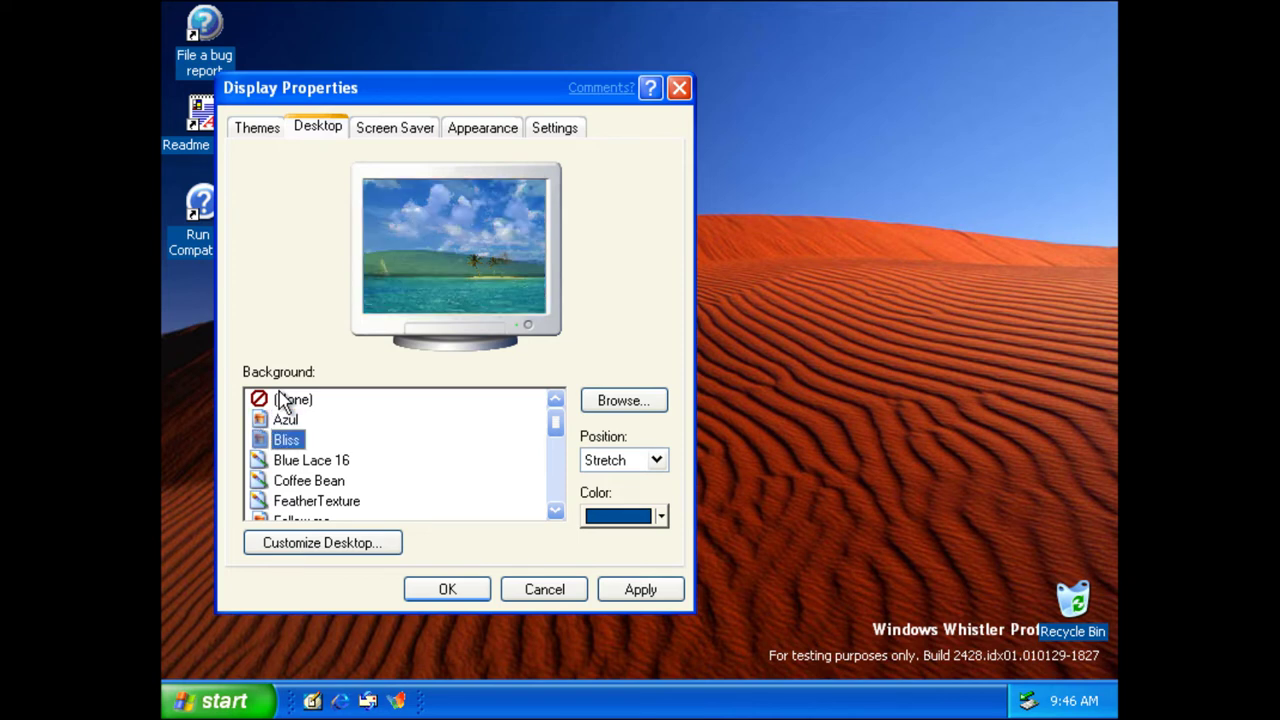
key(Down)
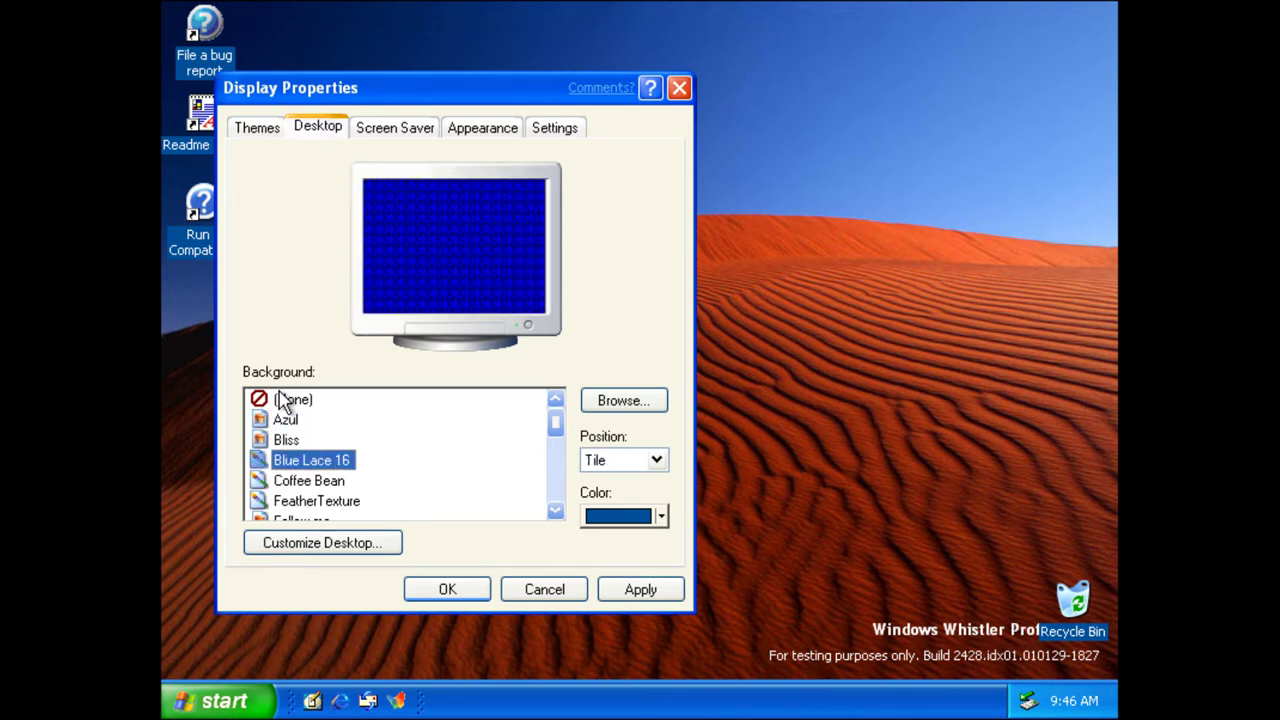
key(Down)
key(Down)
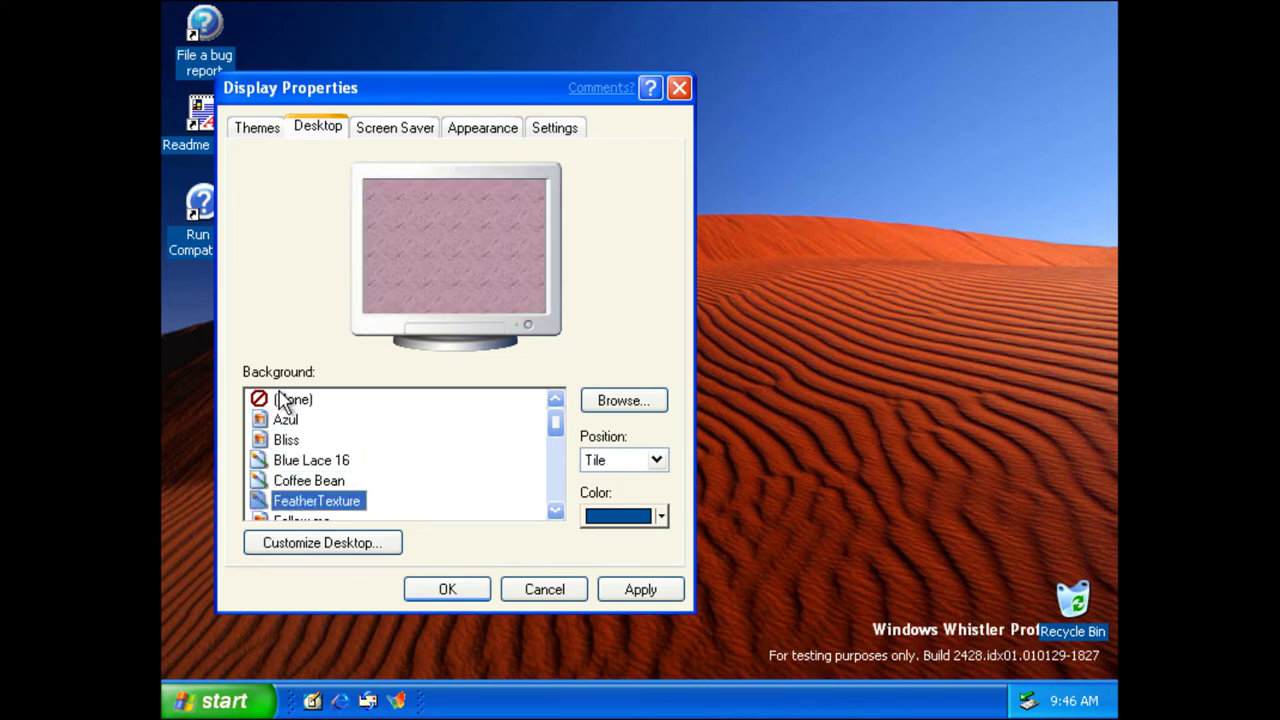
key(Down)
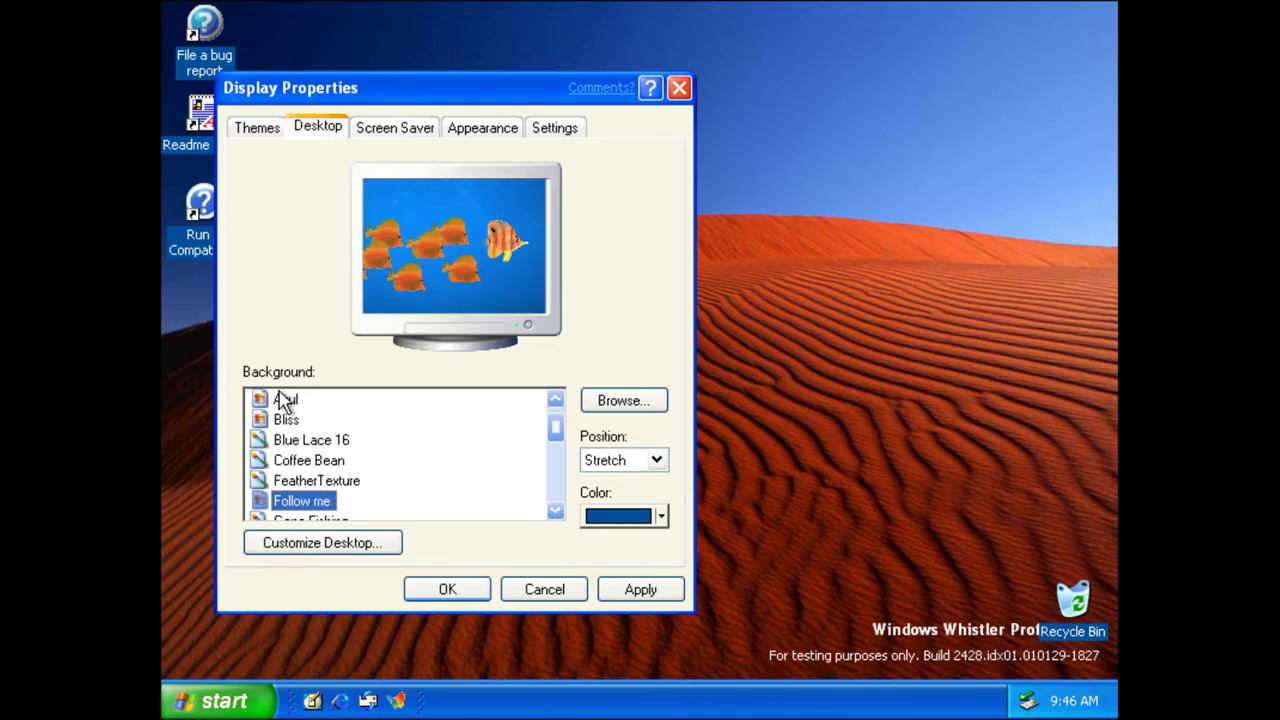
key(Down)
key(Down)
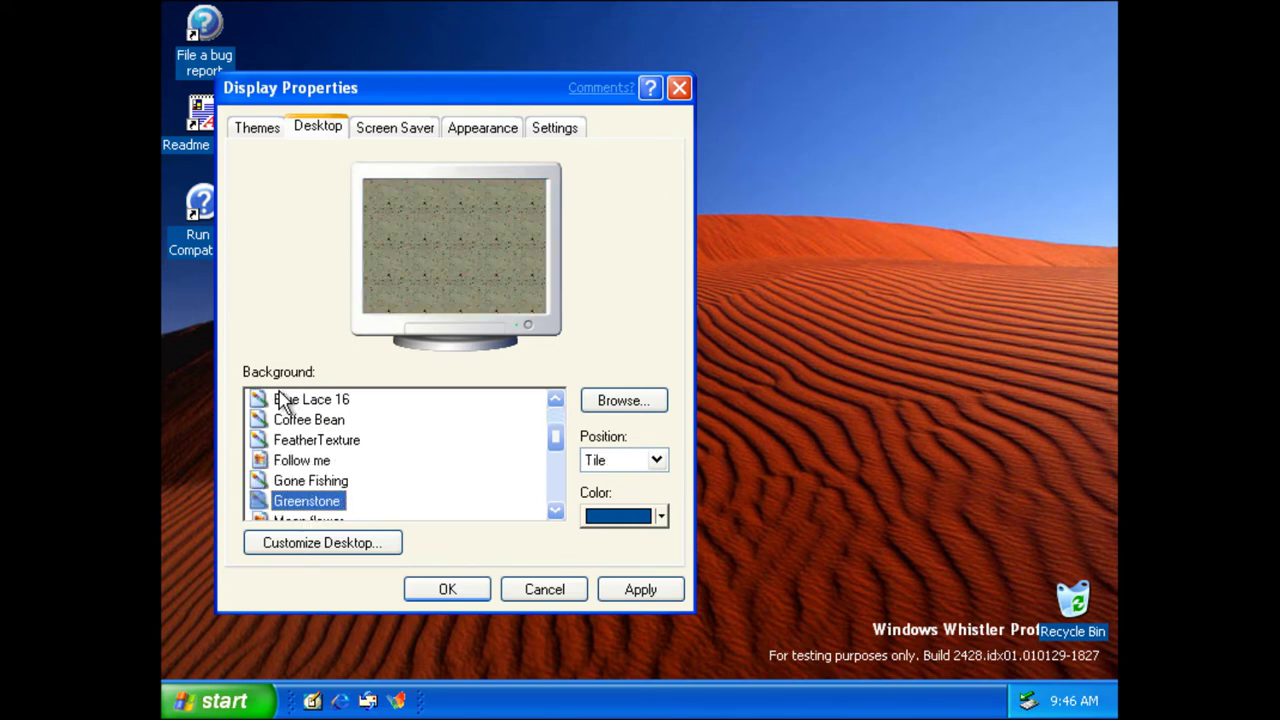
key(Down)
key(Down)
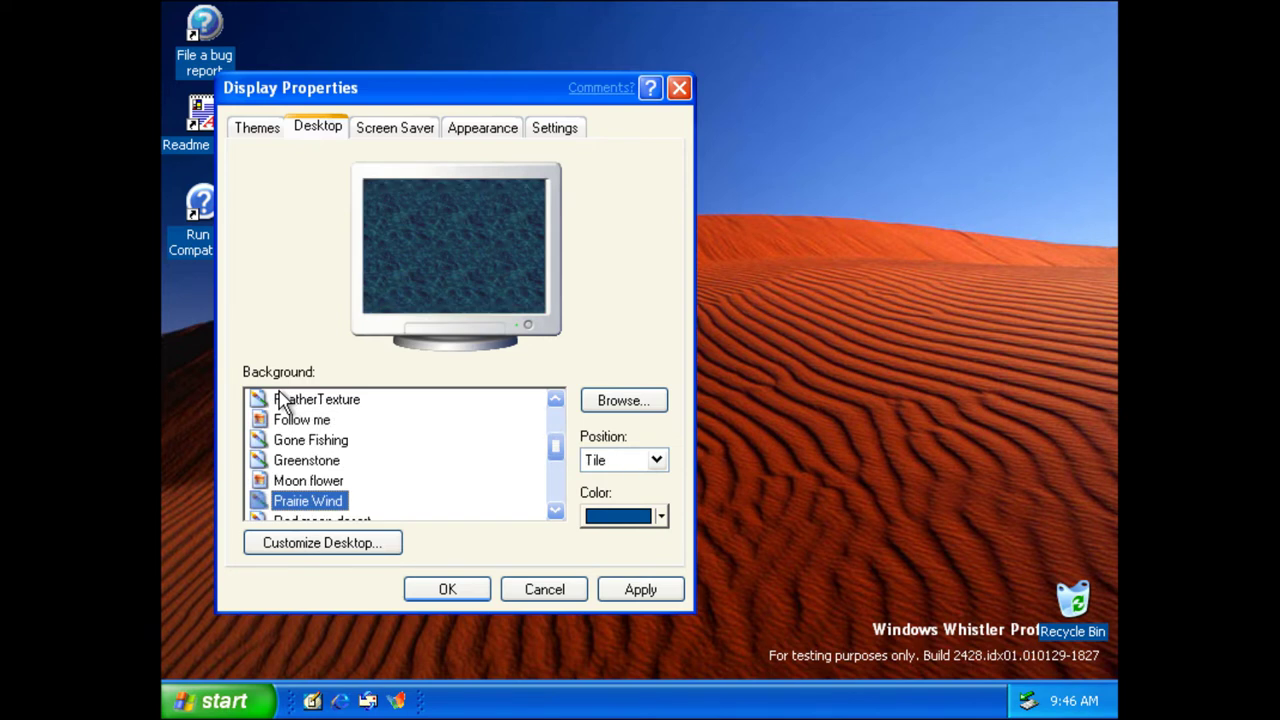
key(Down)
key(Down)
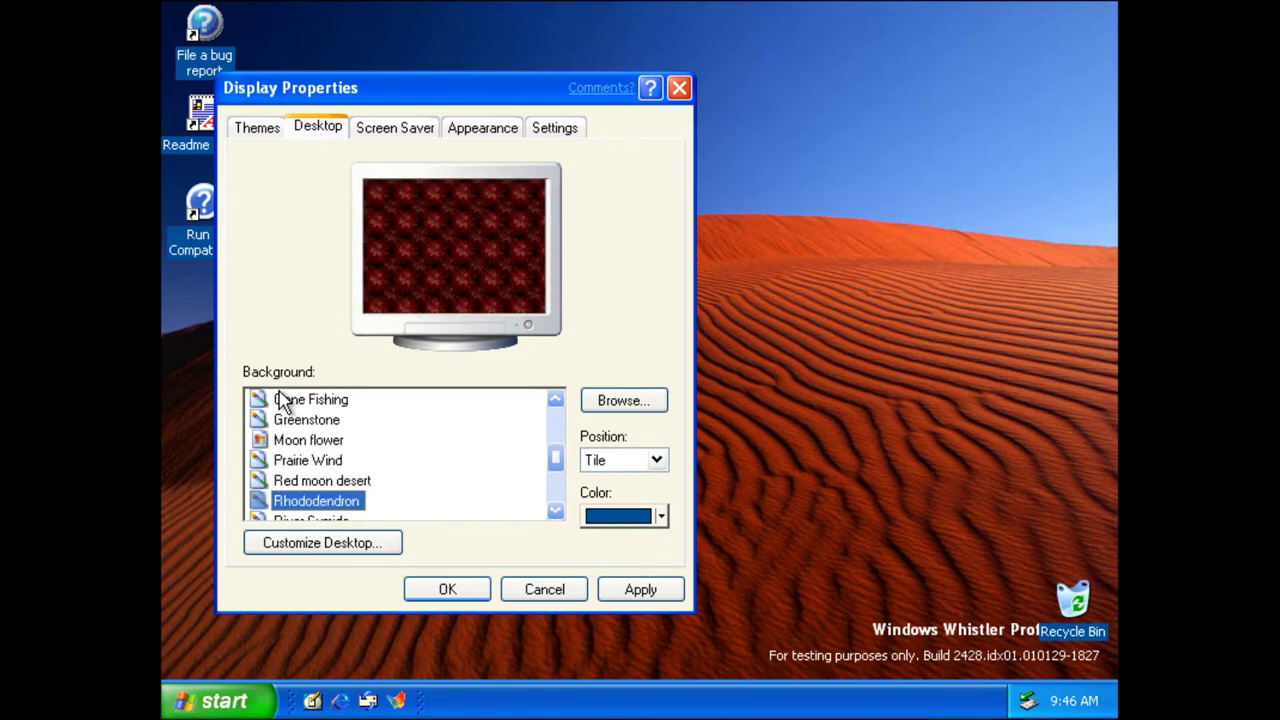
key(Down)
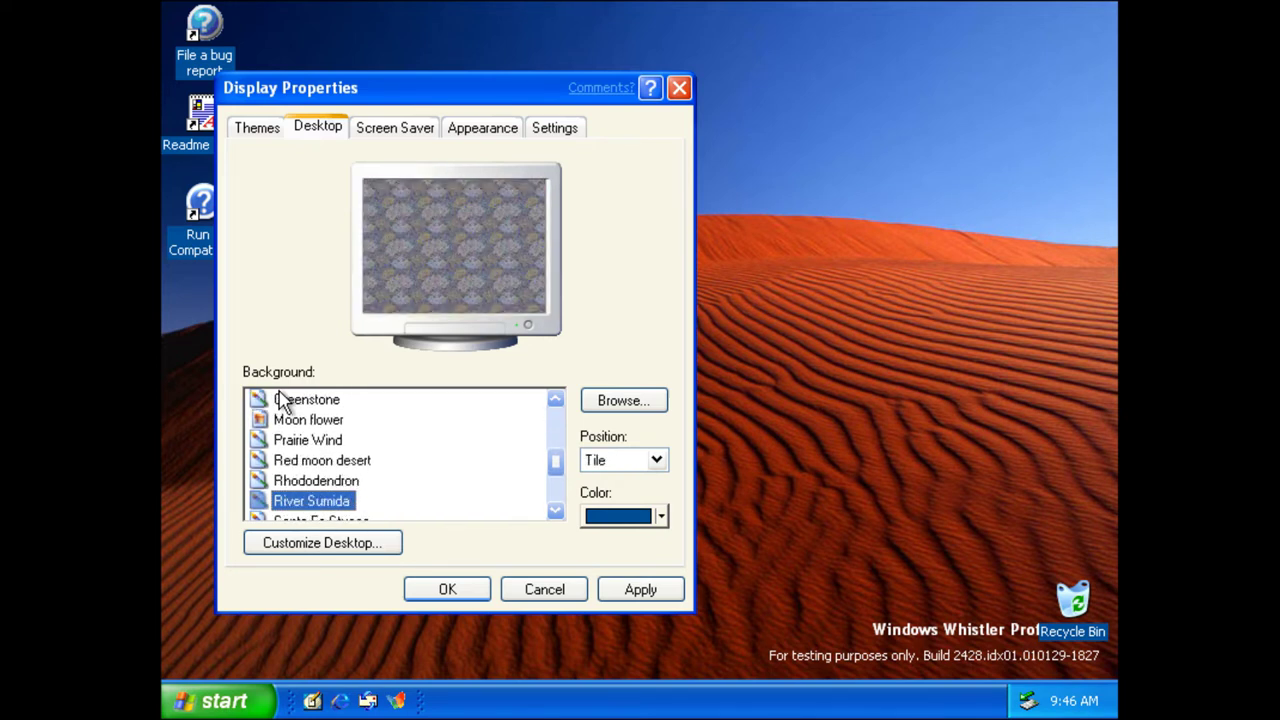
key(Down)
key(Down)
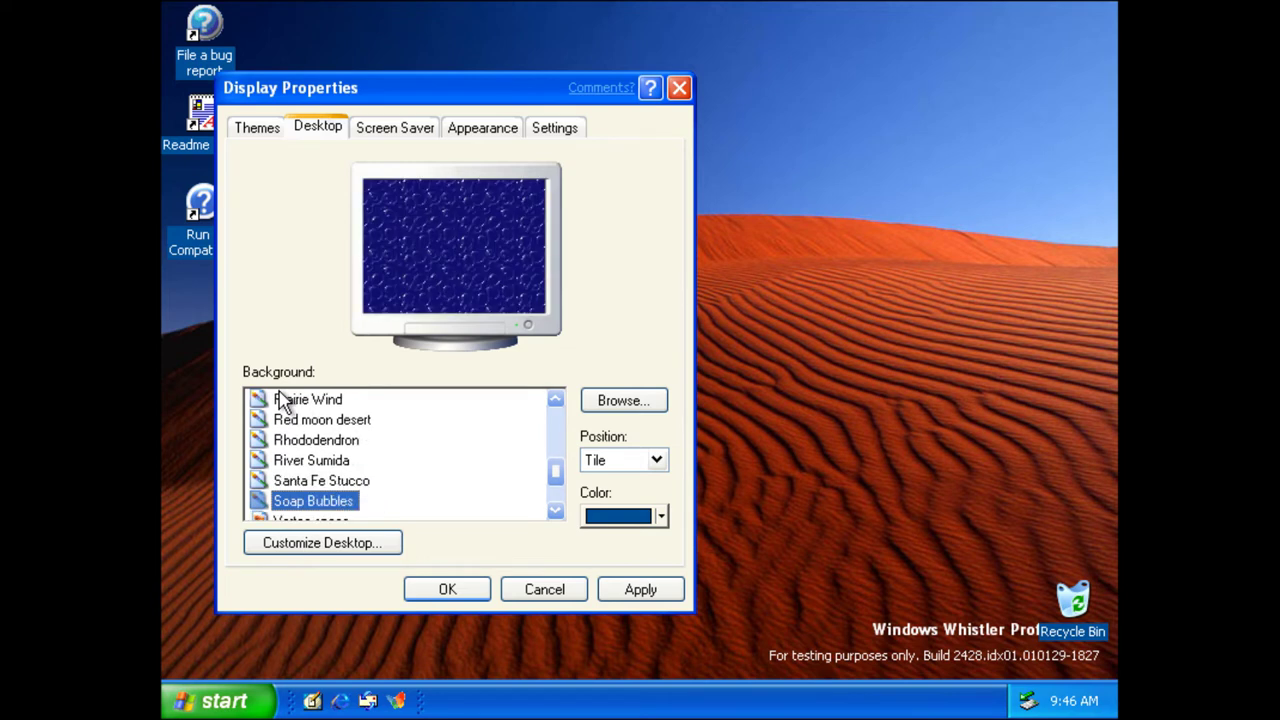
key(Down)
key(Down)
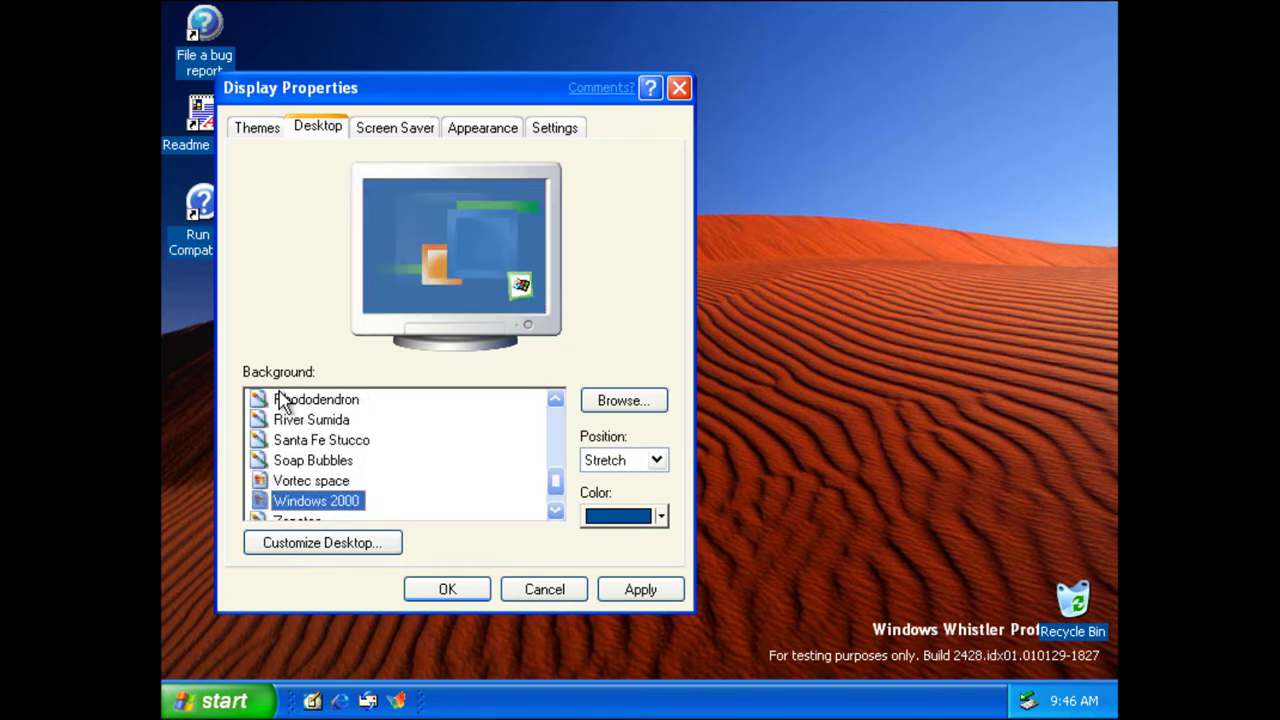
key(Down)
- Choose Vortec space as the desktop background and apply it
key(Up)
key(Up)
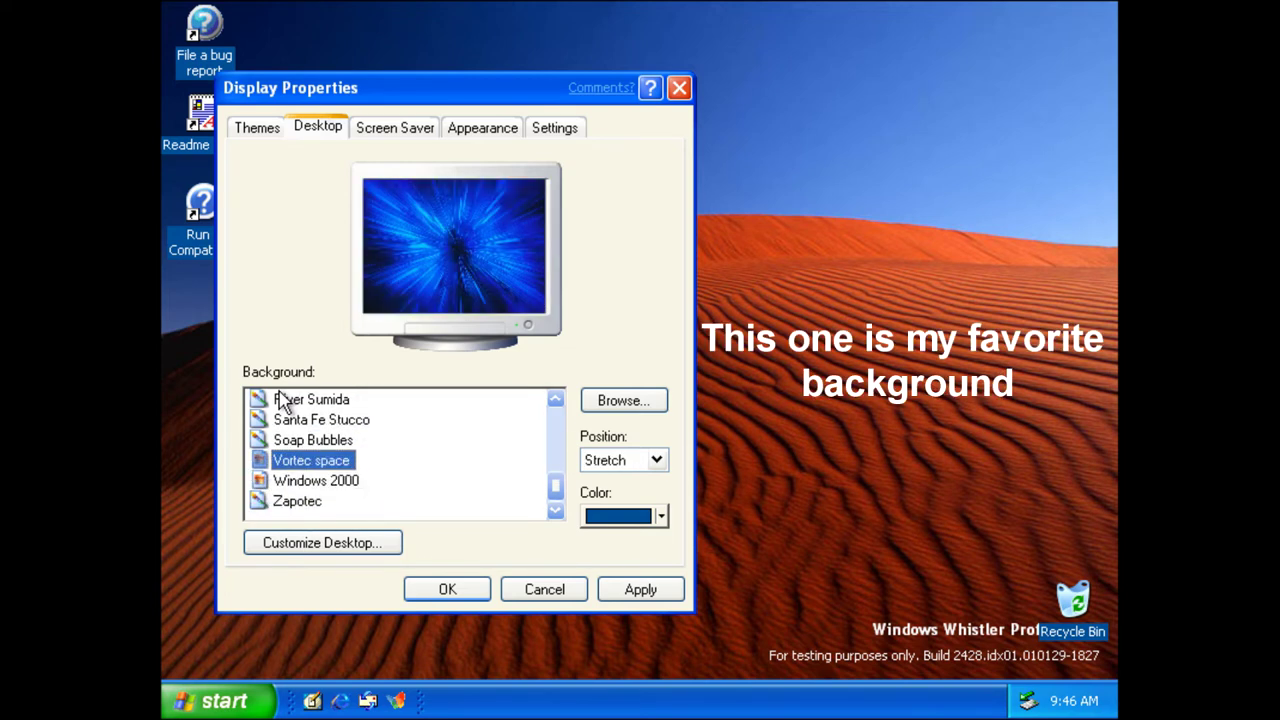
click(636, 590)
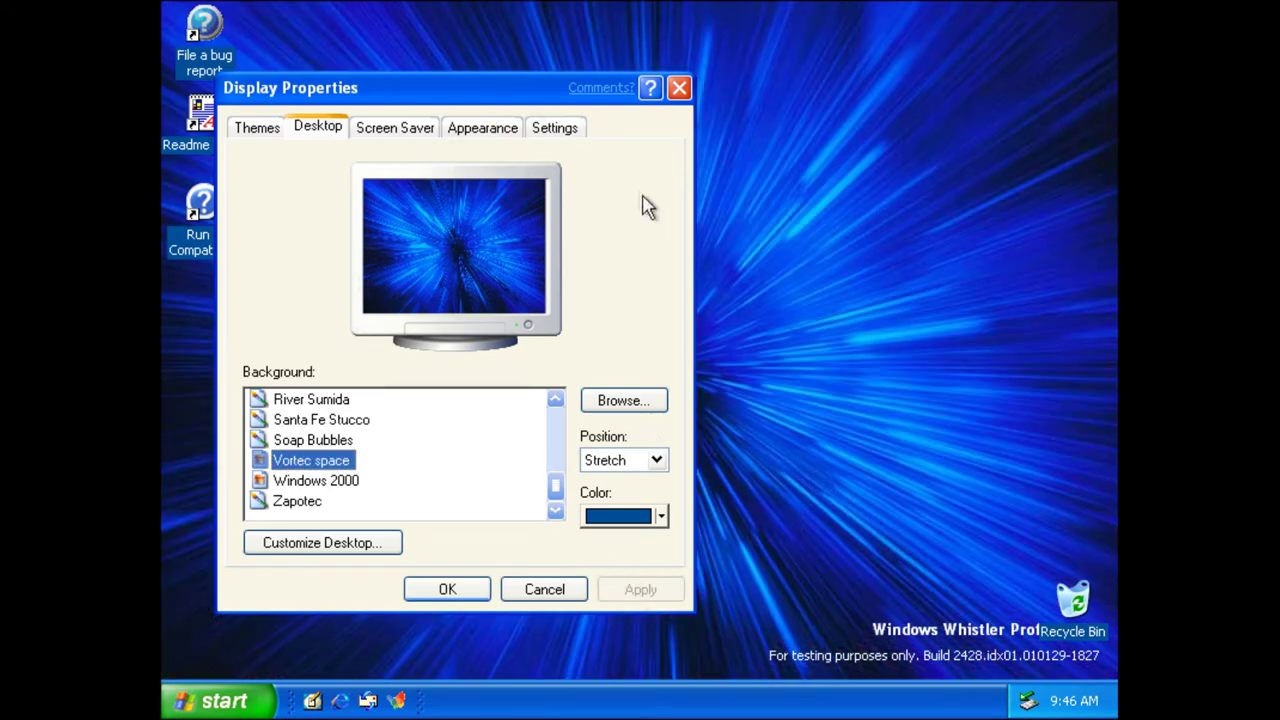
- Move the Display Properties dialog out of the way, and apply the Windows Classic theme
drag(459, 88, 606, 28)
click(422, 75)
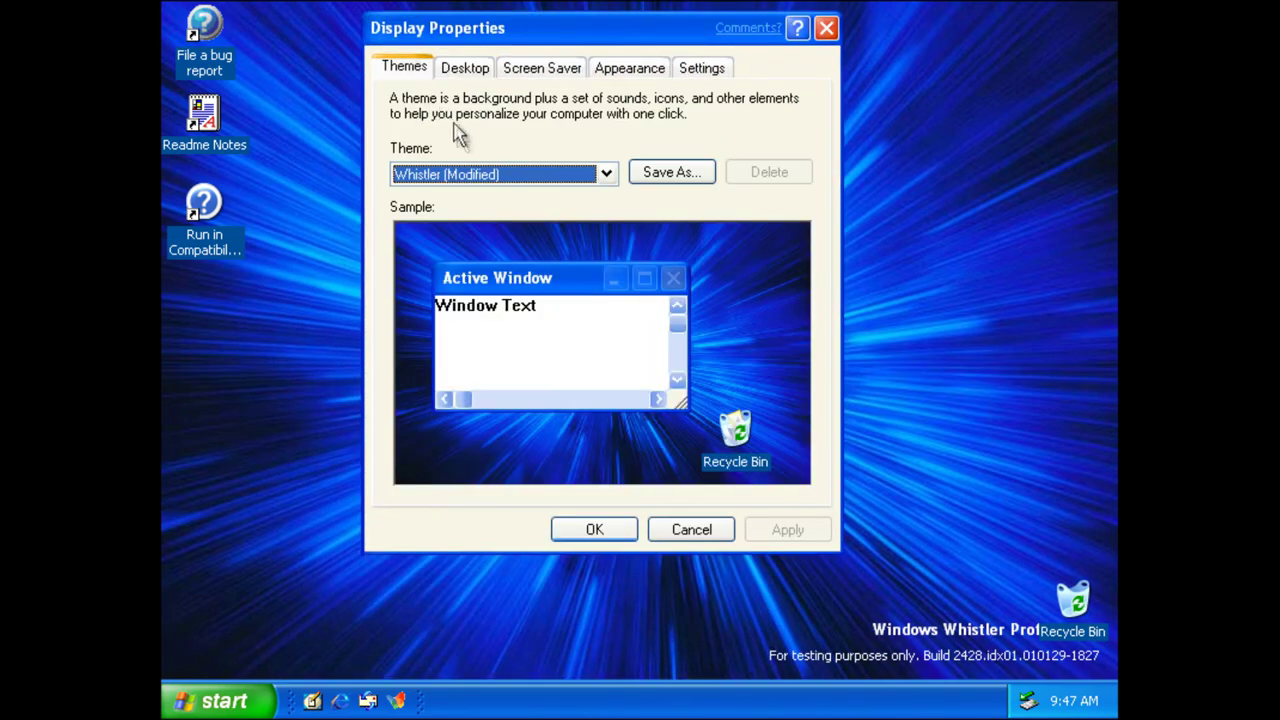
click(491, 174)
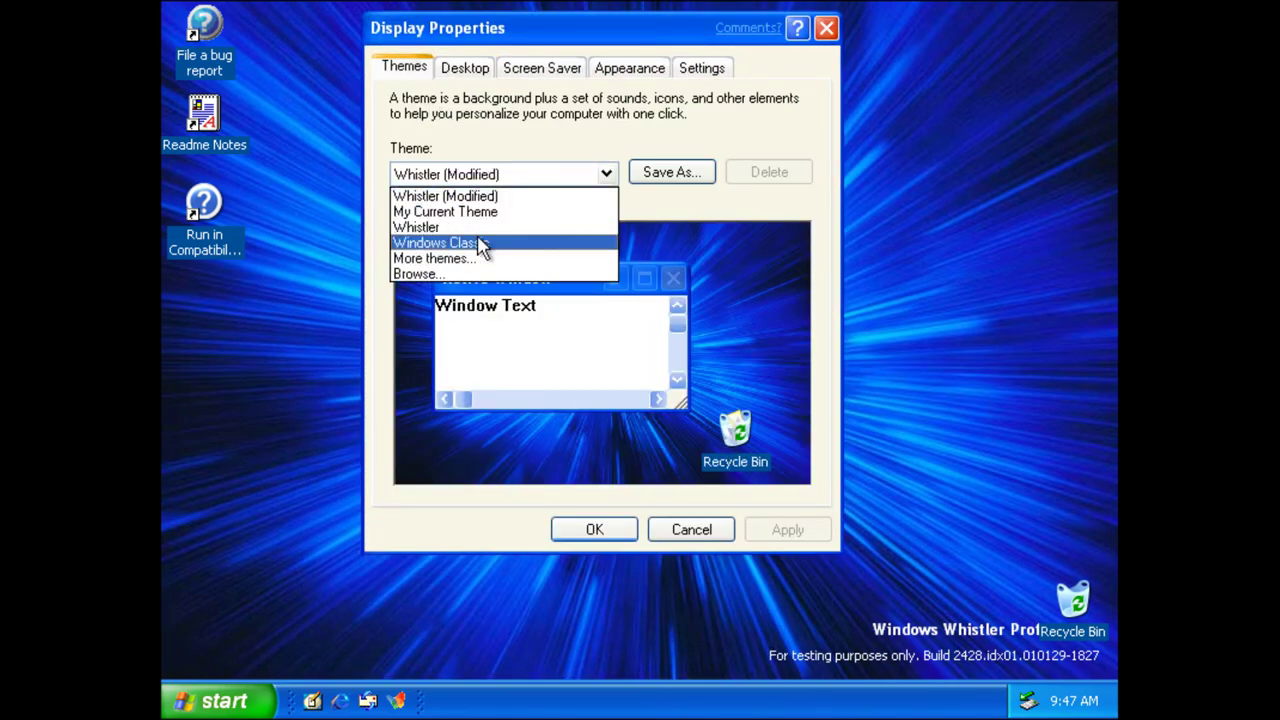
click(478, 244)
click(790, 530)
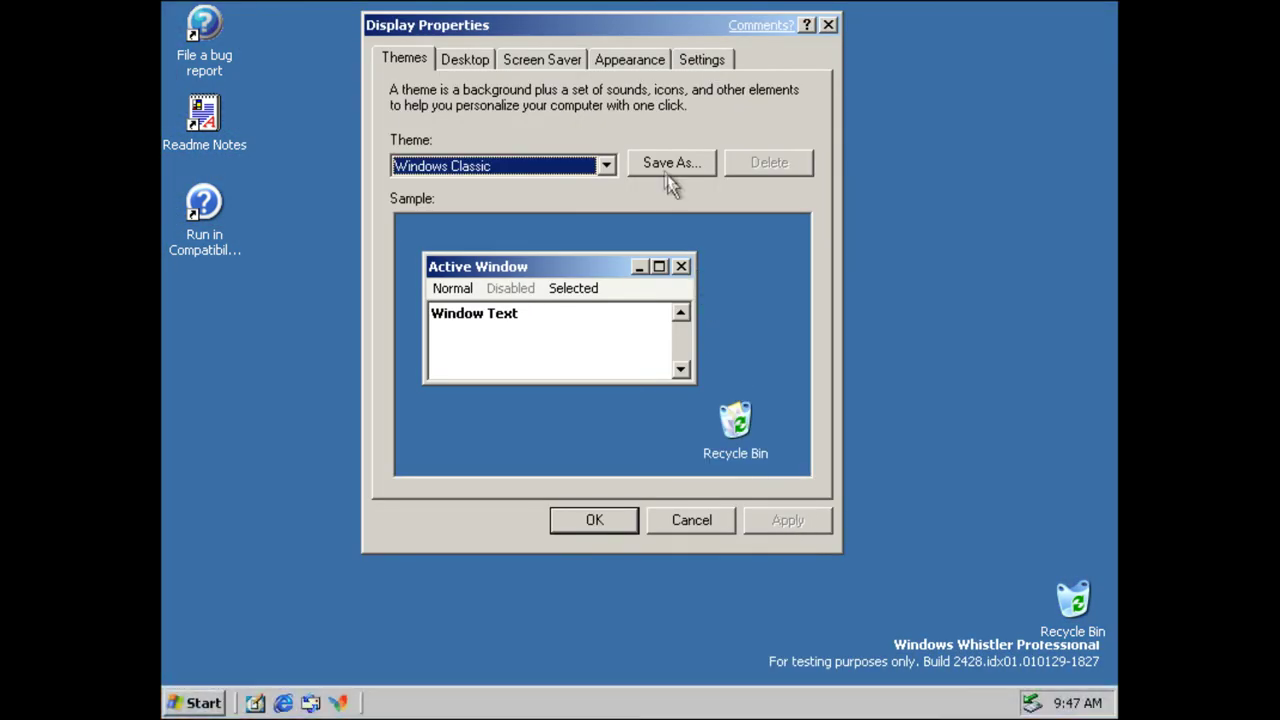
- Set the appearance color scheme to Windows Classic and apply it
click(629, 62)
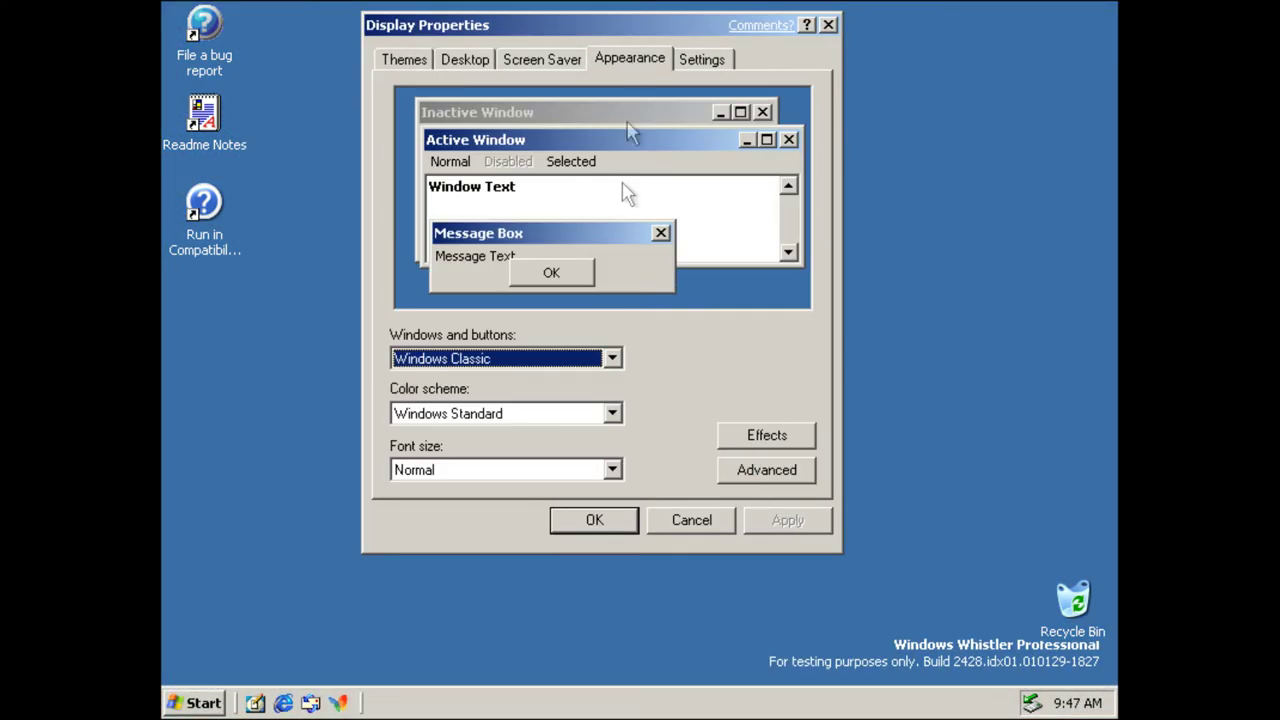
click(552, 414)
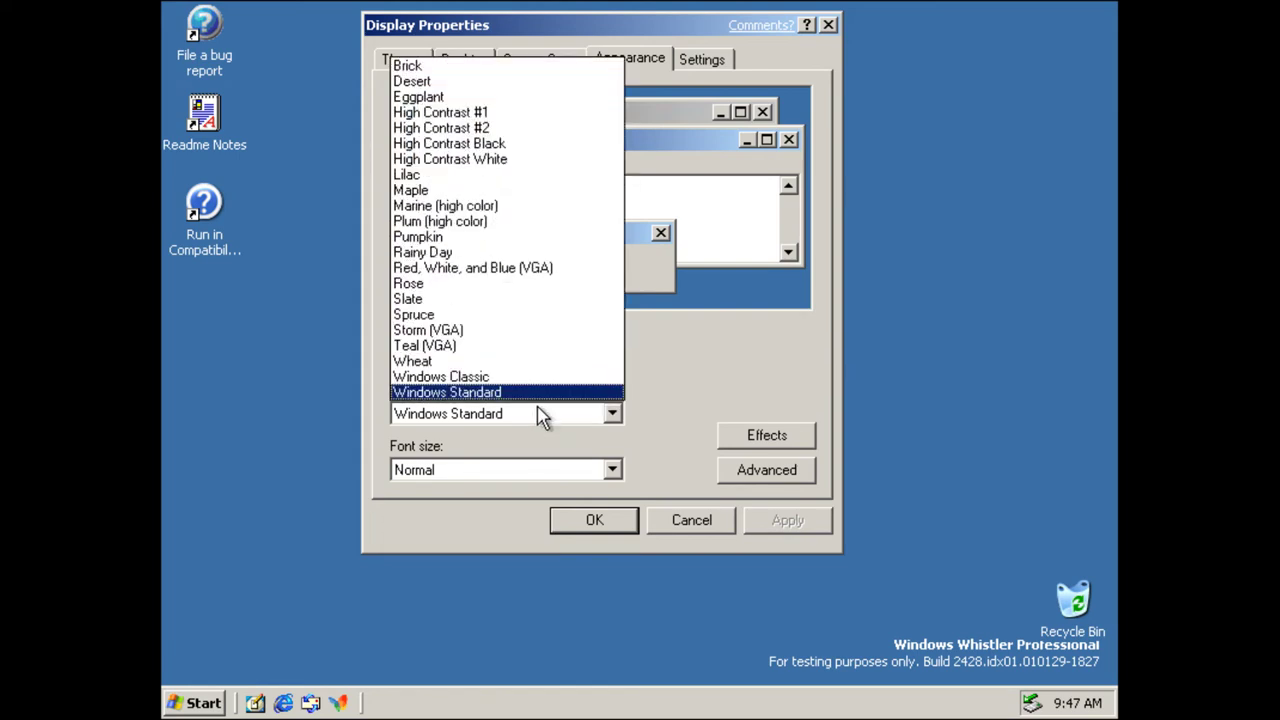
click(510, 388)
click(785, 520)
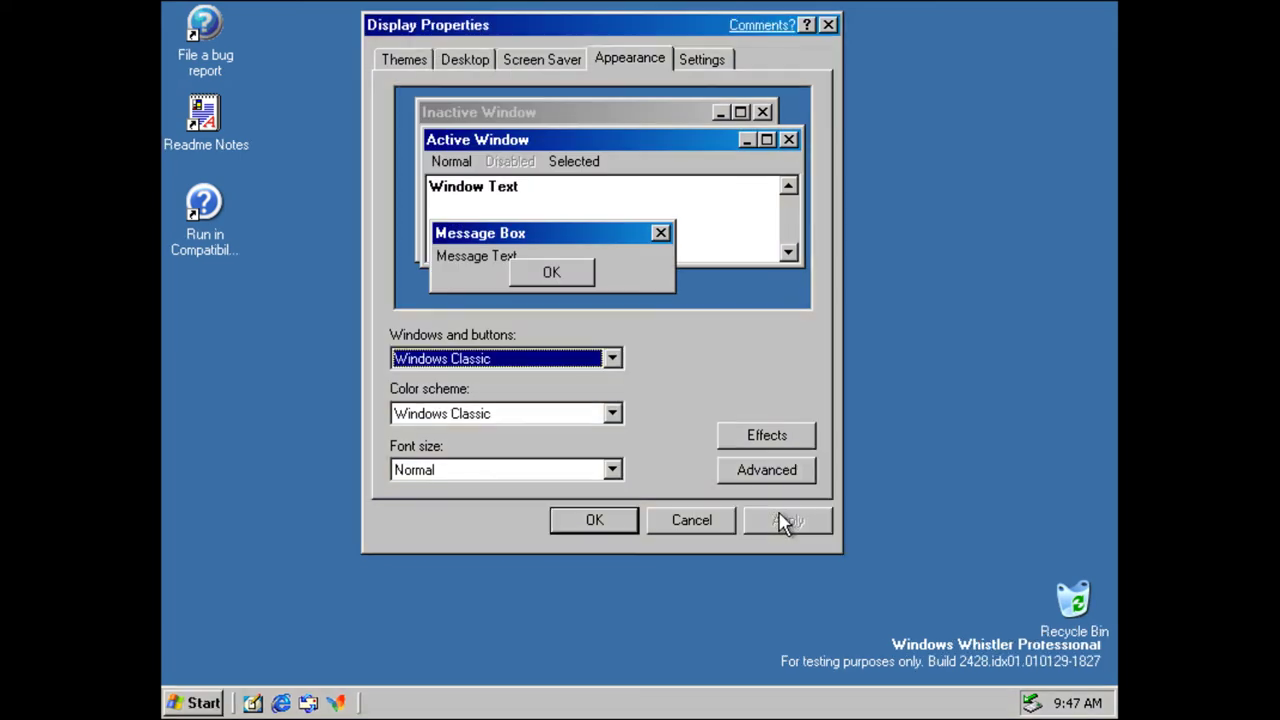
click(540, 362)
click(542, 363)
- Switch the Start menu style to Classic Start menu, apply the change, and check the resulting Start menu
right_click(205, 703)
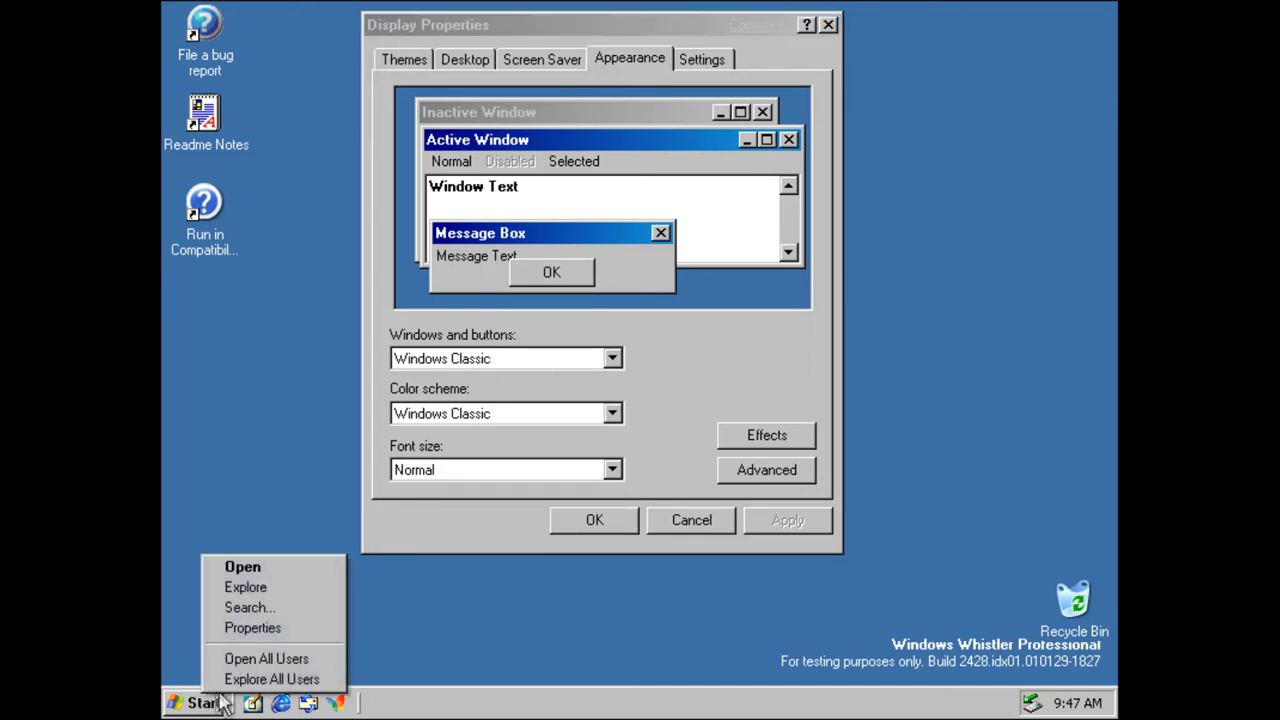
click(250, 626)
click(257, 555)
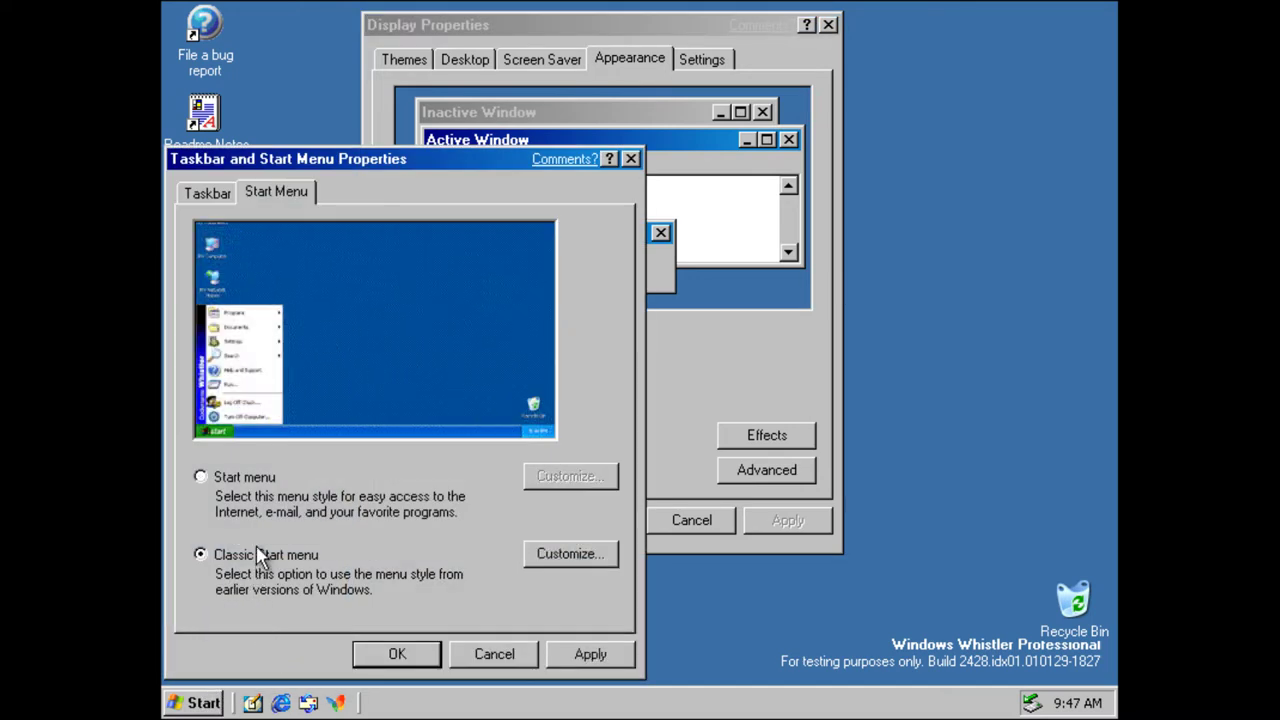
click(578, 658)
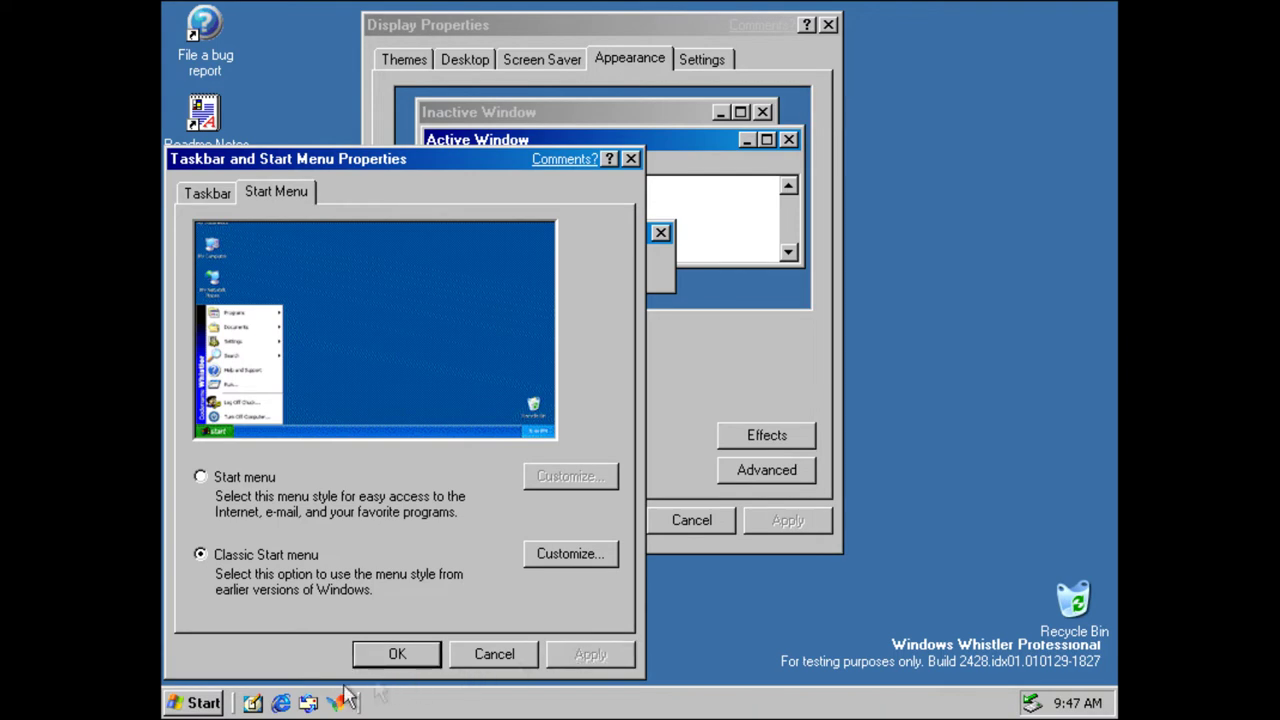
click(220, 702)
click(208, 703)
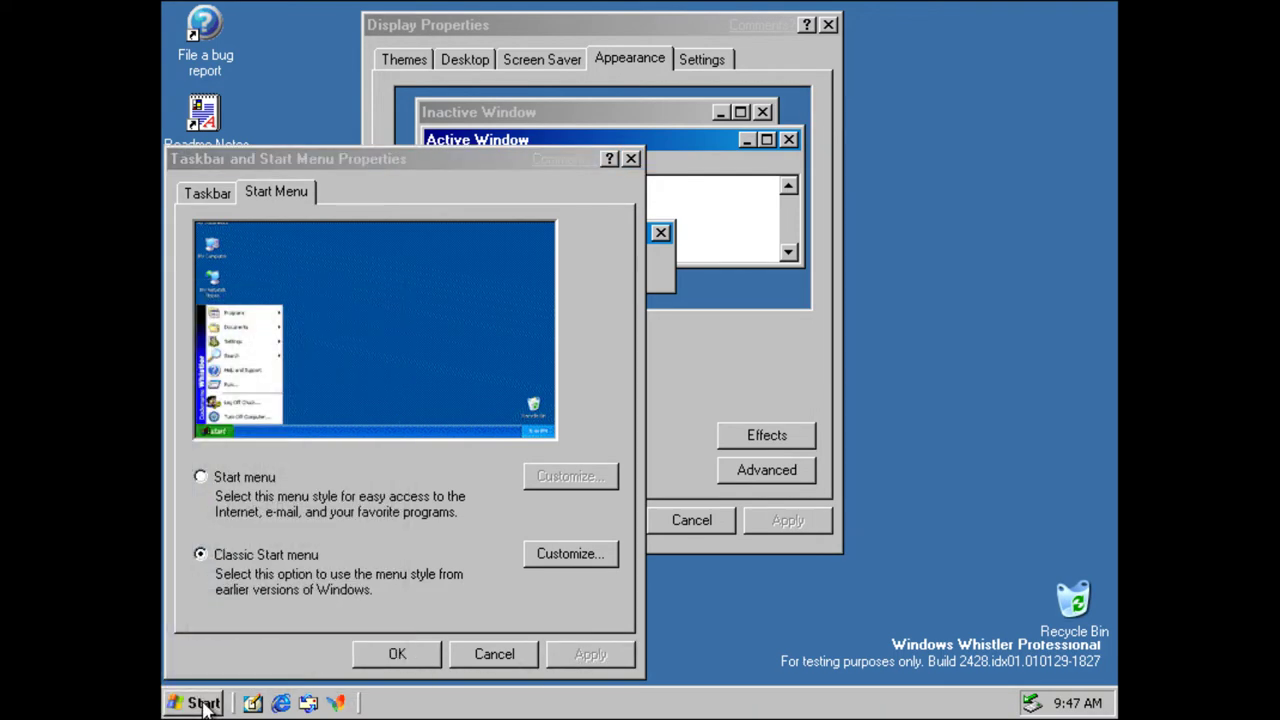
- Switch the Start menu style back to Start menu, and apply the Whistler theme
click(232, 479)
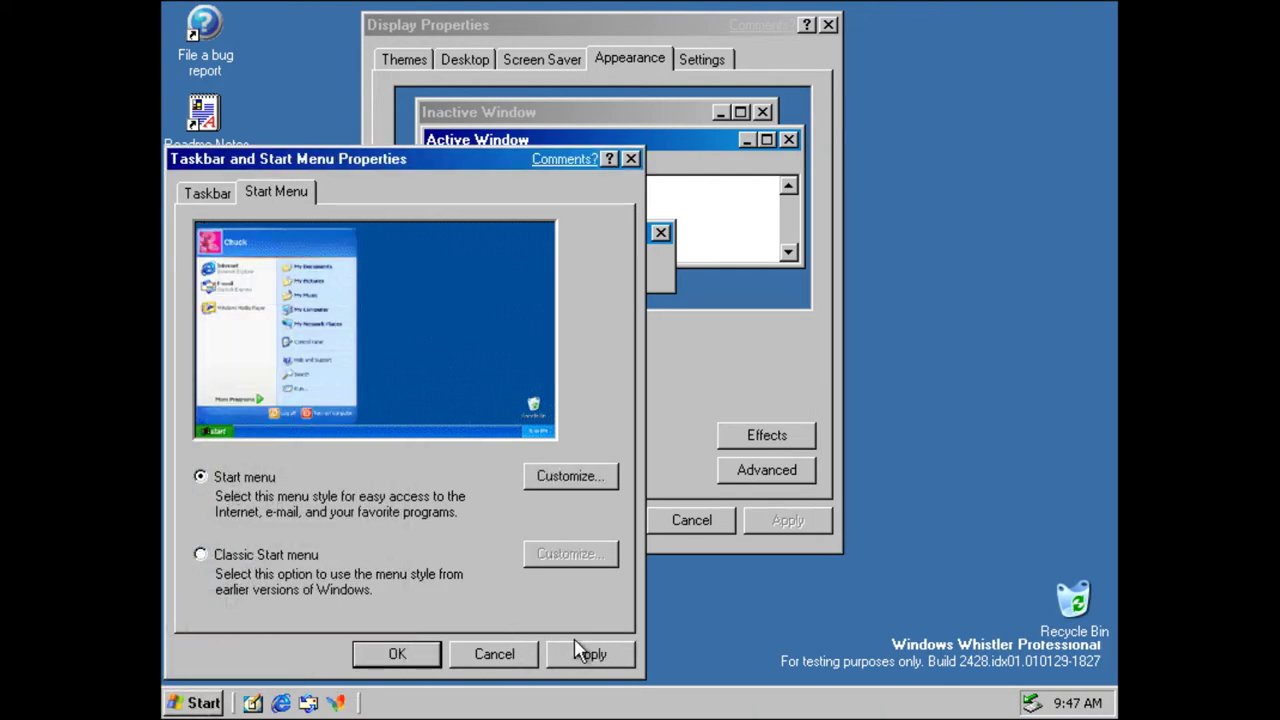
click(422, 655)
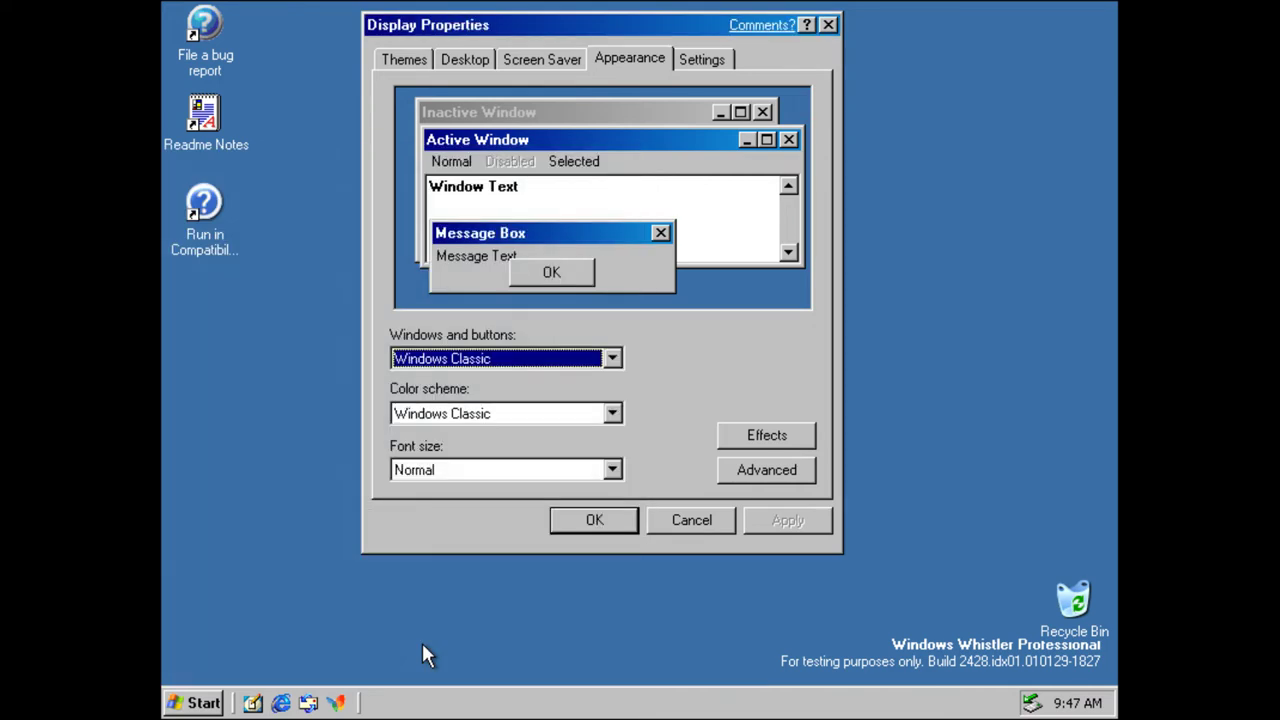
click(403, 60)
click(490, 170)
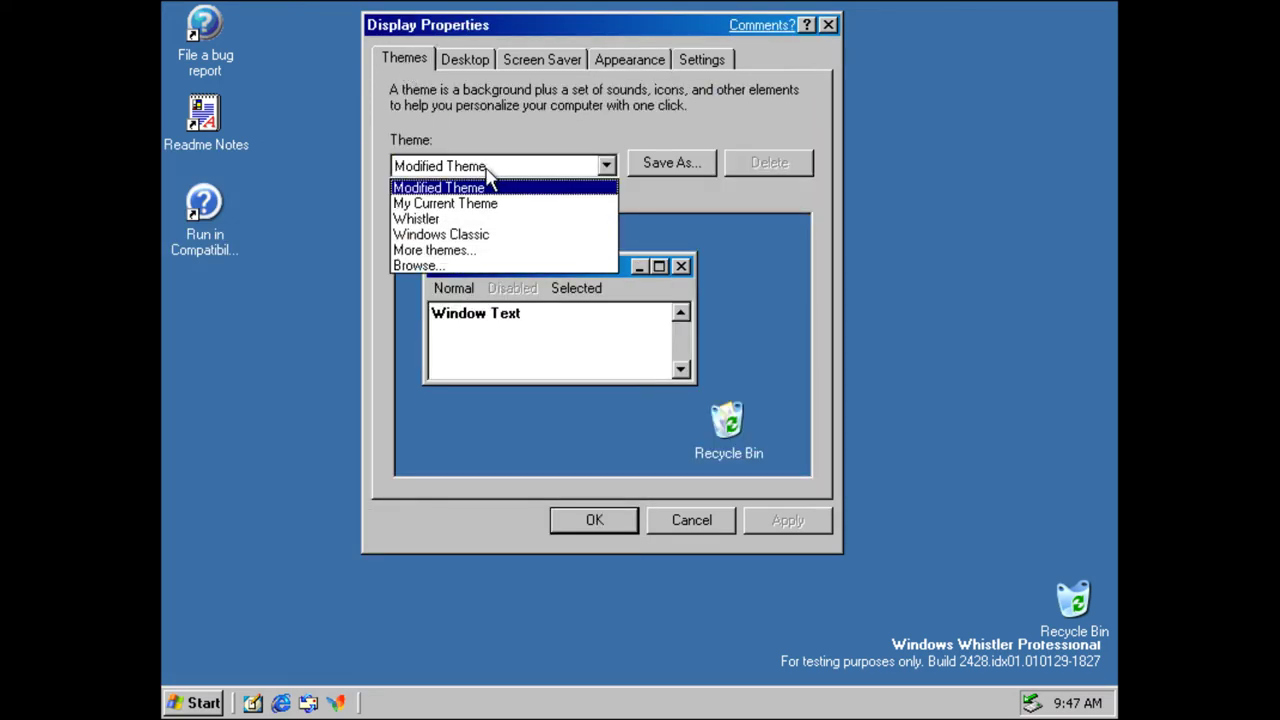
click(490, 219)
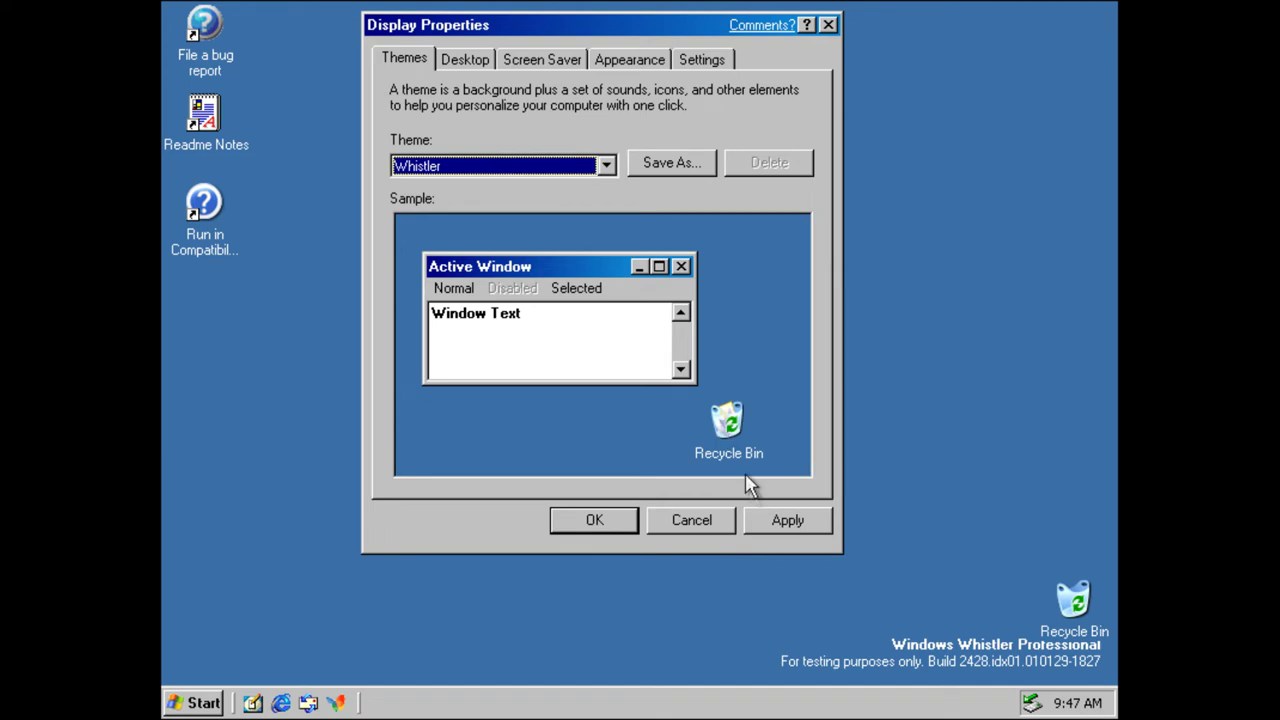
click(786, 529)
- Try to apply Vortec space as the desktop background
click(472, 66)
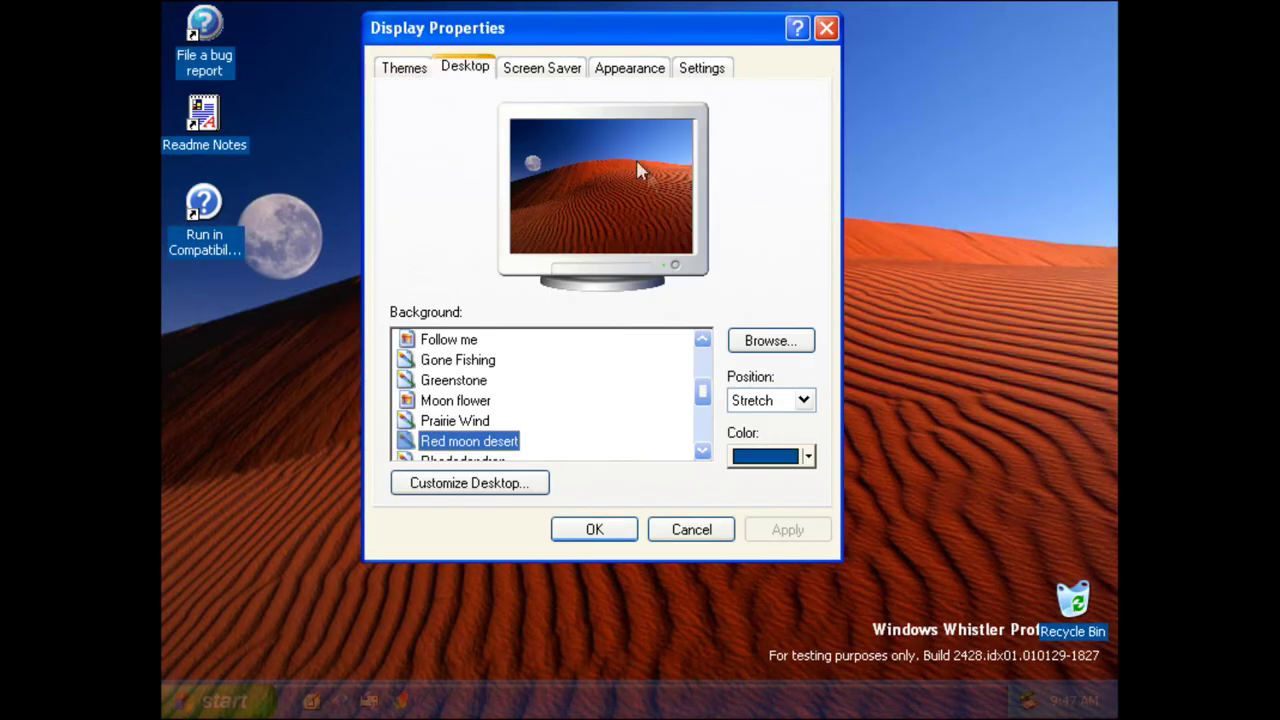
drag(697, 403, 703, 480)
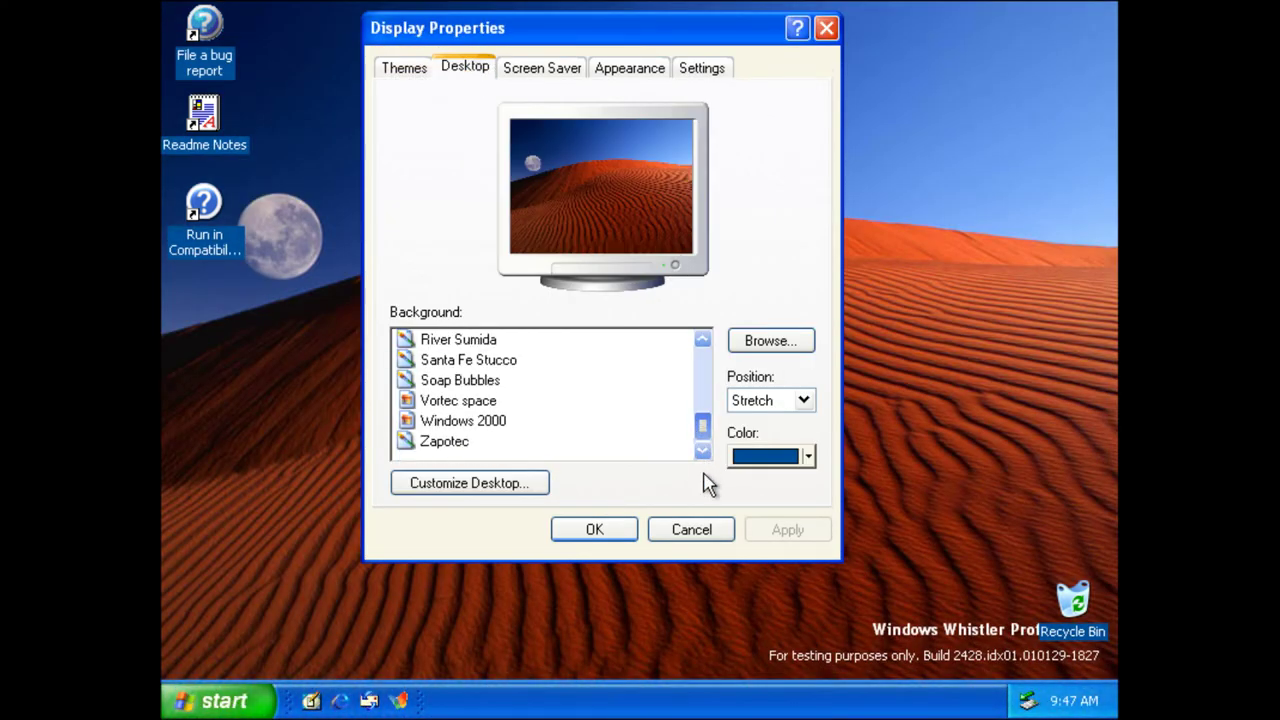
click(478, 400)
click(772, 531)
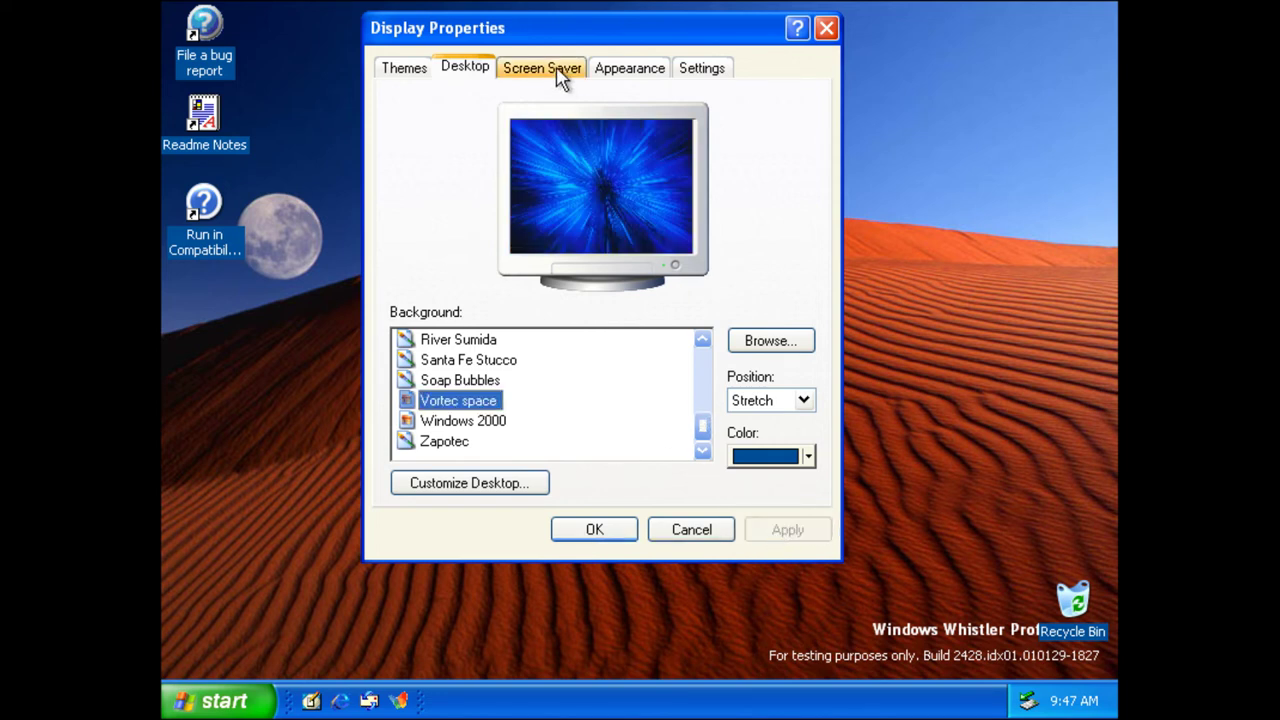
click(458, 382)
click(464, 402)
click(786, 533)
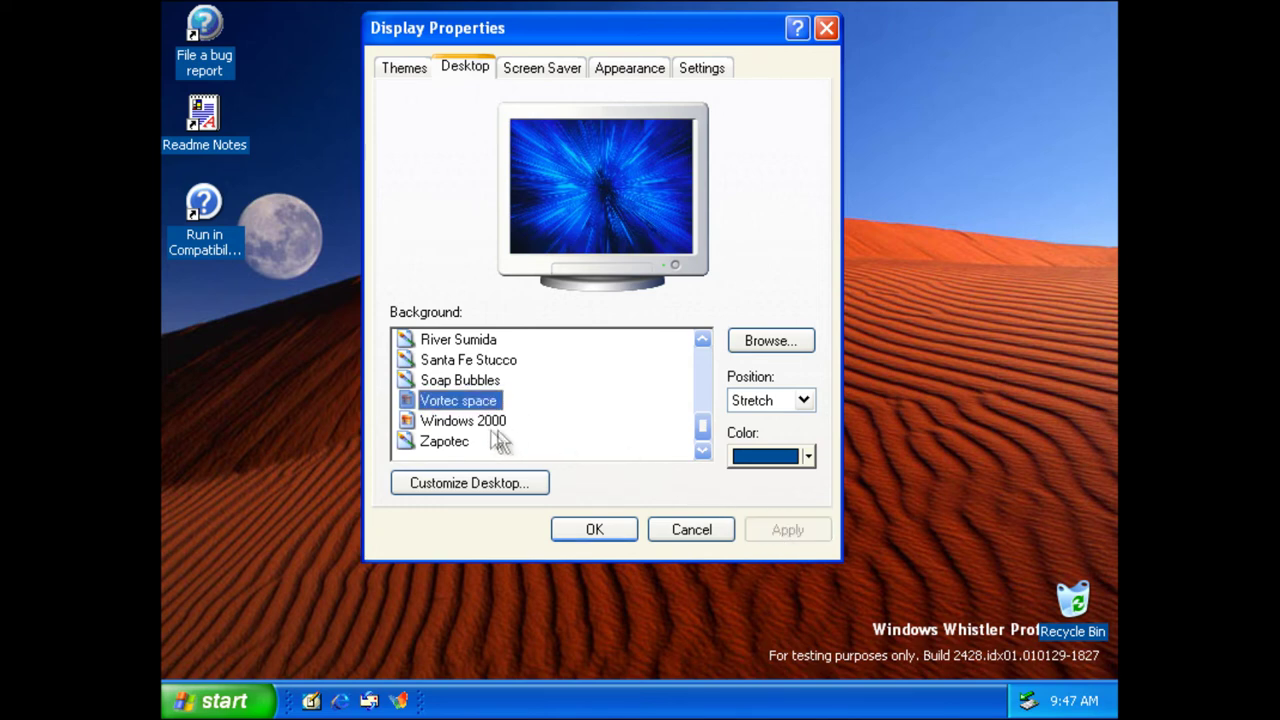
- Apply the Windows 2000 desktop background, and replace it with Vortec space
click(482, 421)
click(777, 527)
click(458, 400)
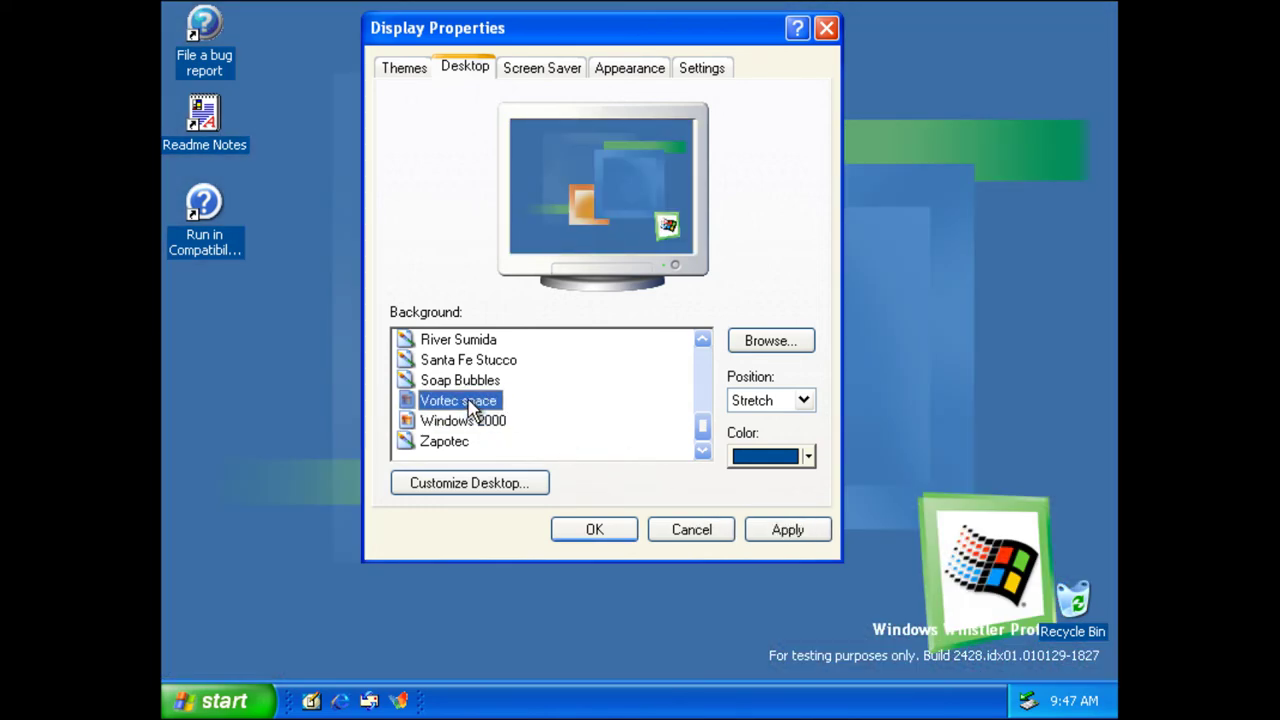
click(782, 532)
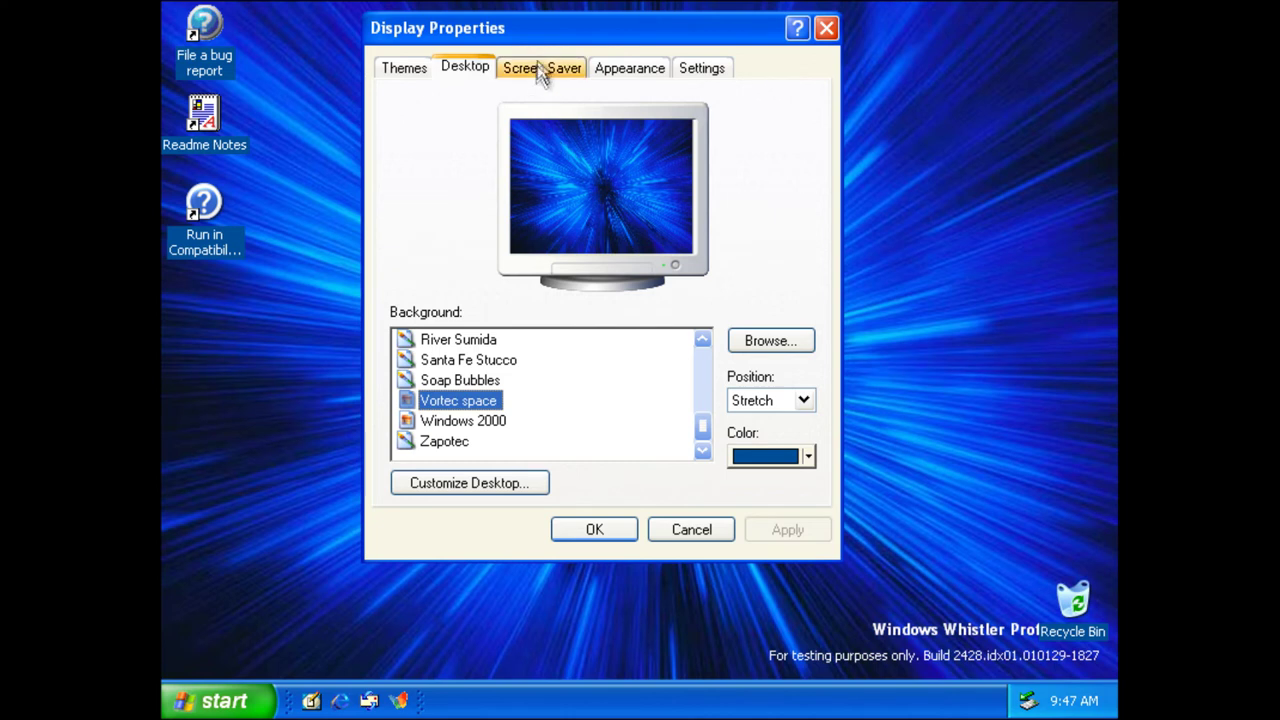
- Preview the Logon Screen Saver and the 3D FlowerBox screen saver, declining to send an error report
click(541, 68)
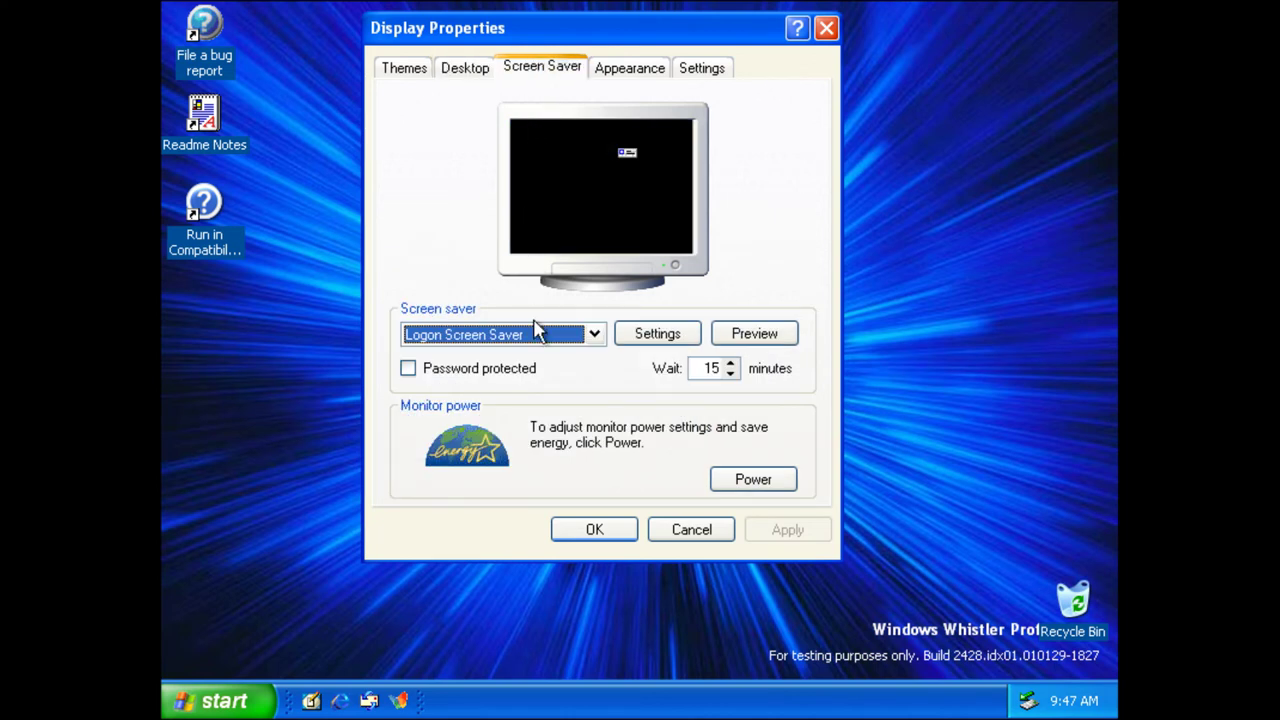
click(722, 343)
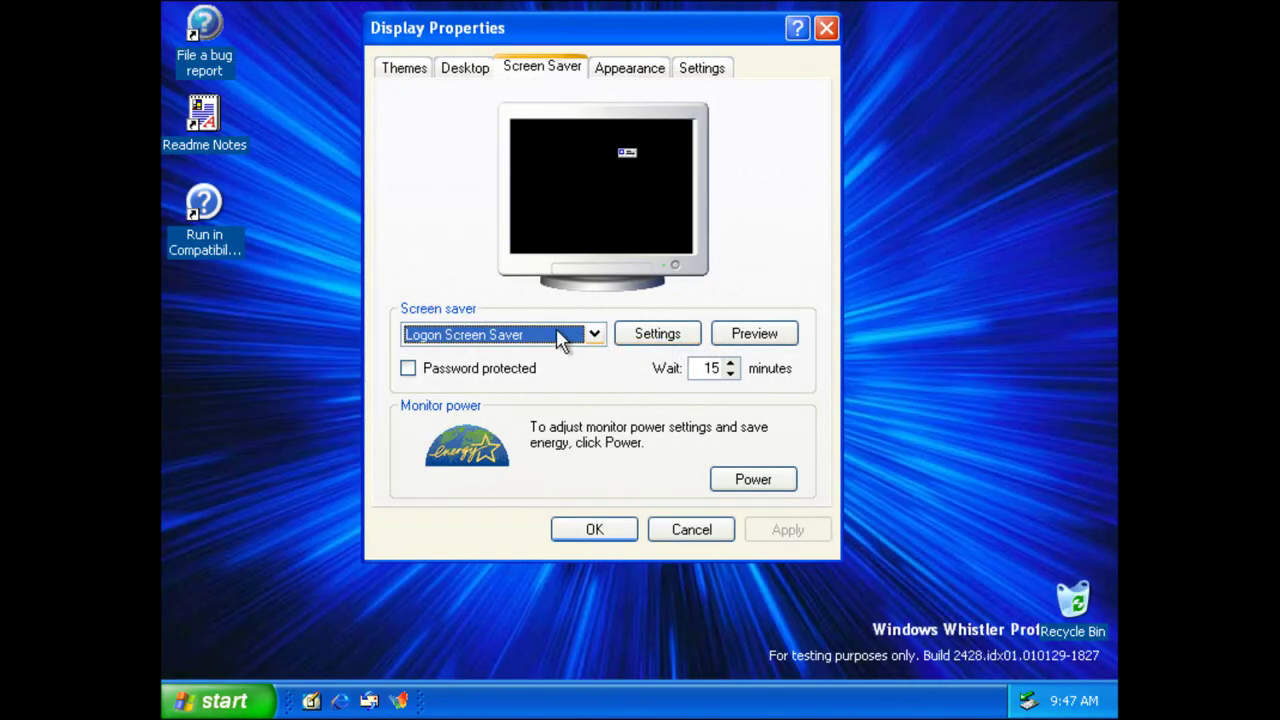
click(563, 334)
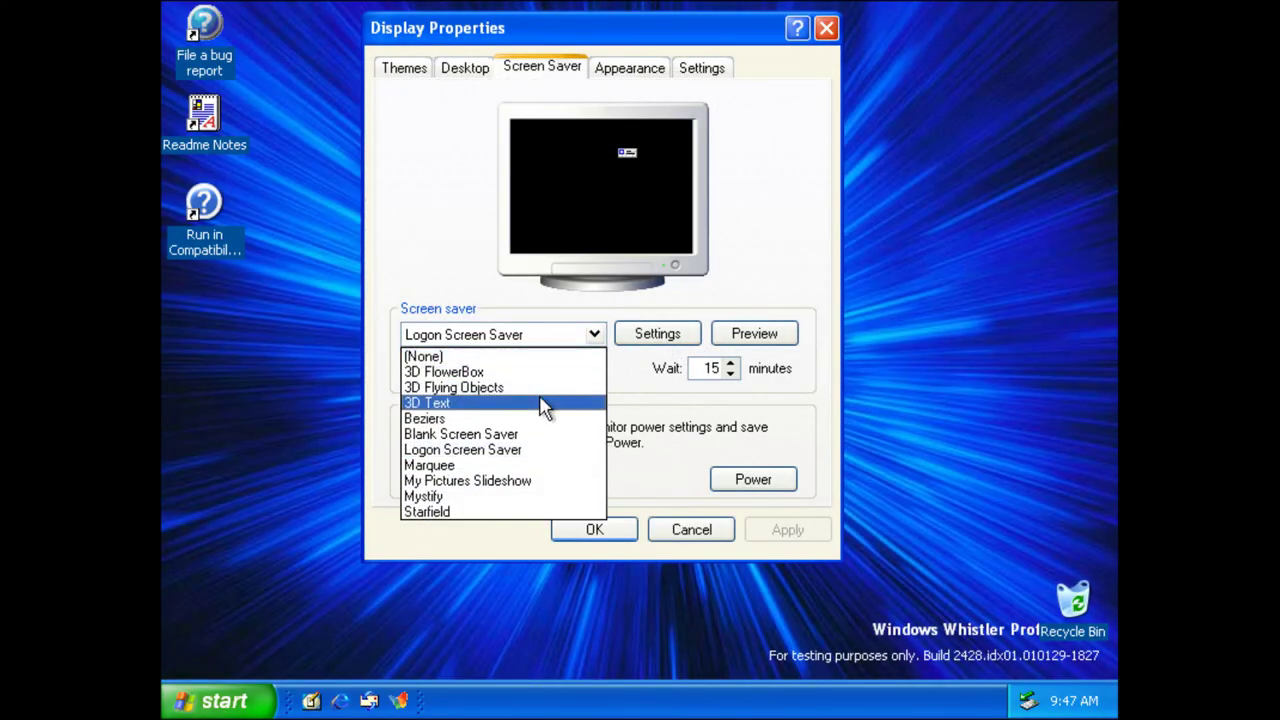
click(543, 372)
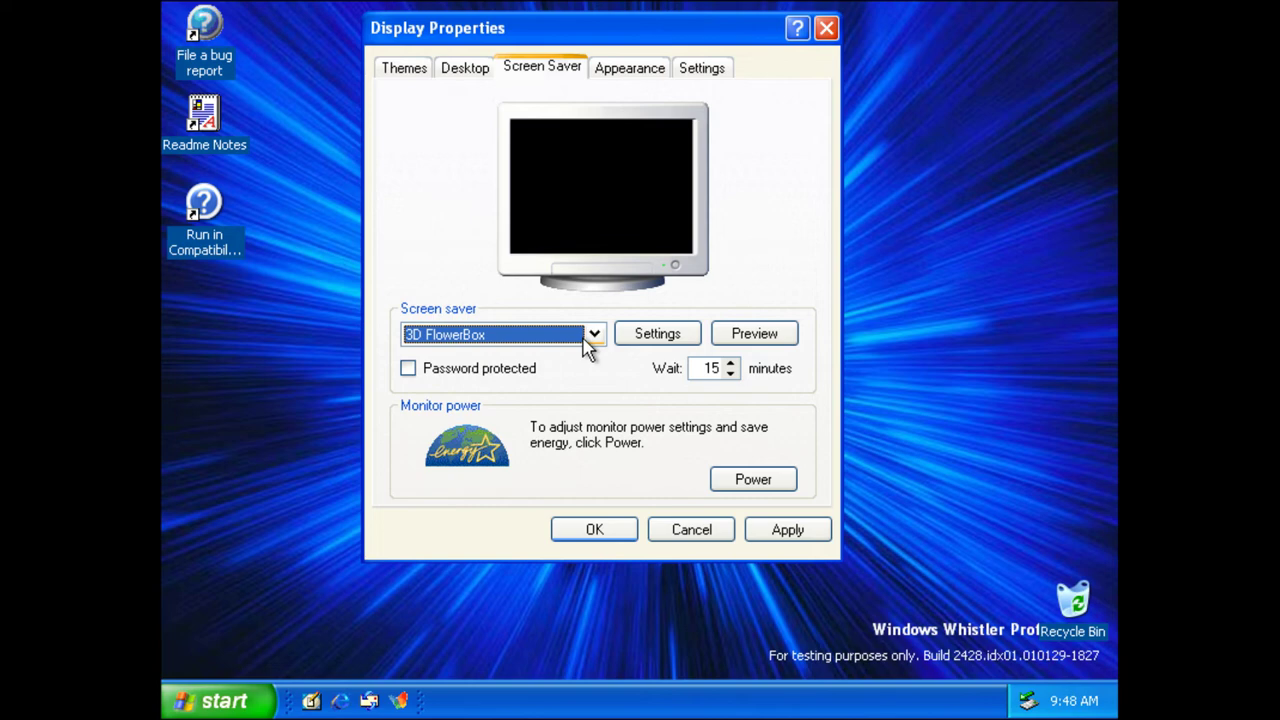
click(750, 332)
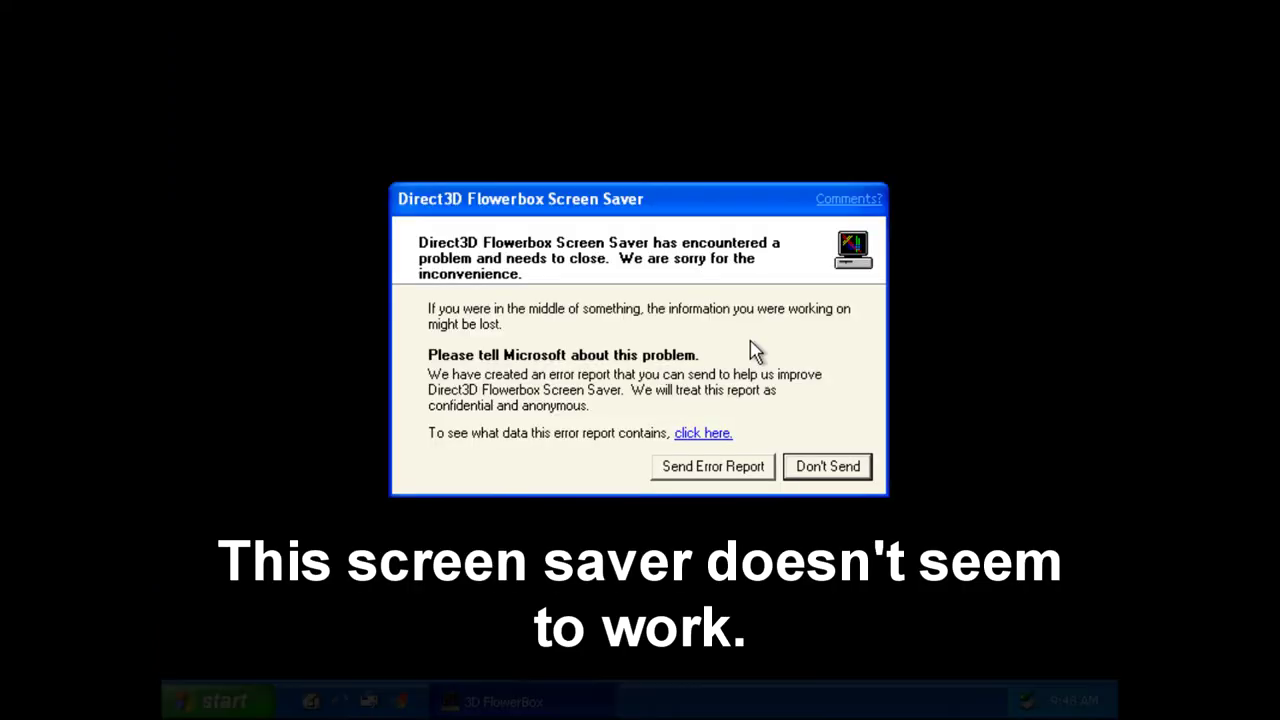
click(828, 466)
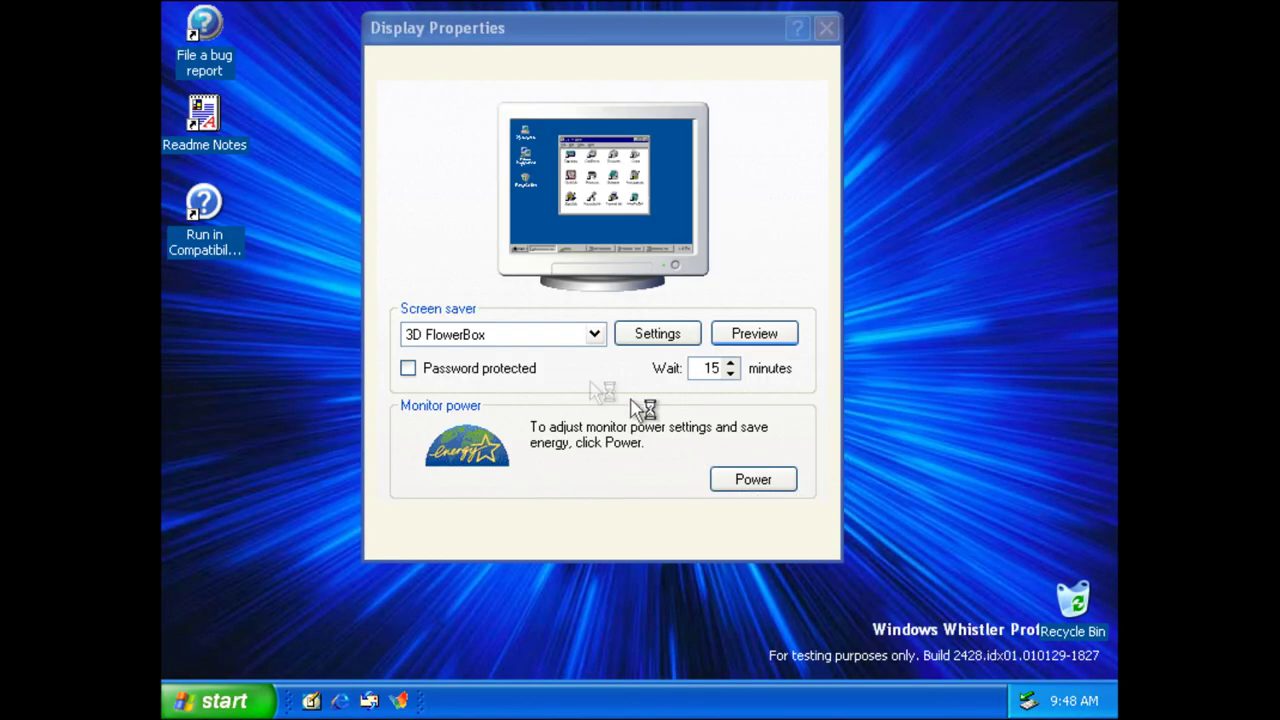
- Select the 3D Flying Objects screen saver and preview it
click(594, 334)
click(558, 388)
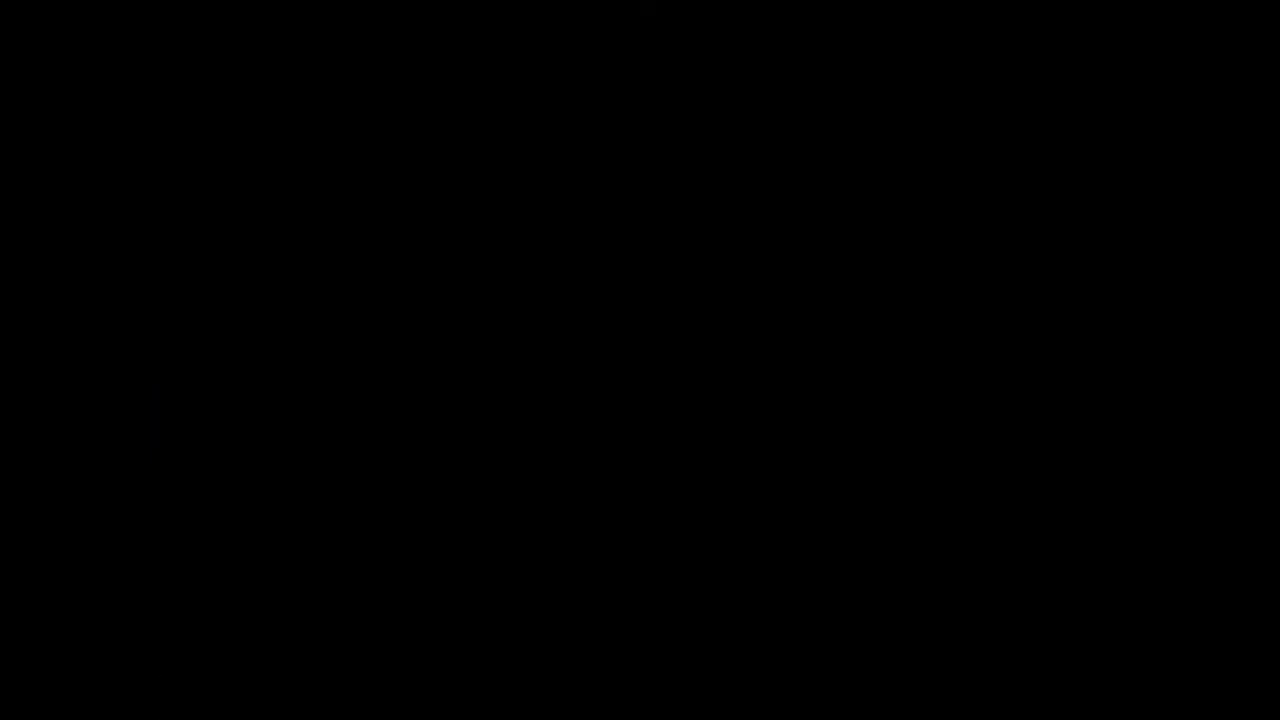
mouse_move(749, 354)
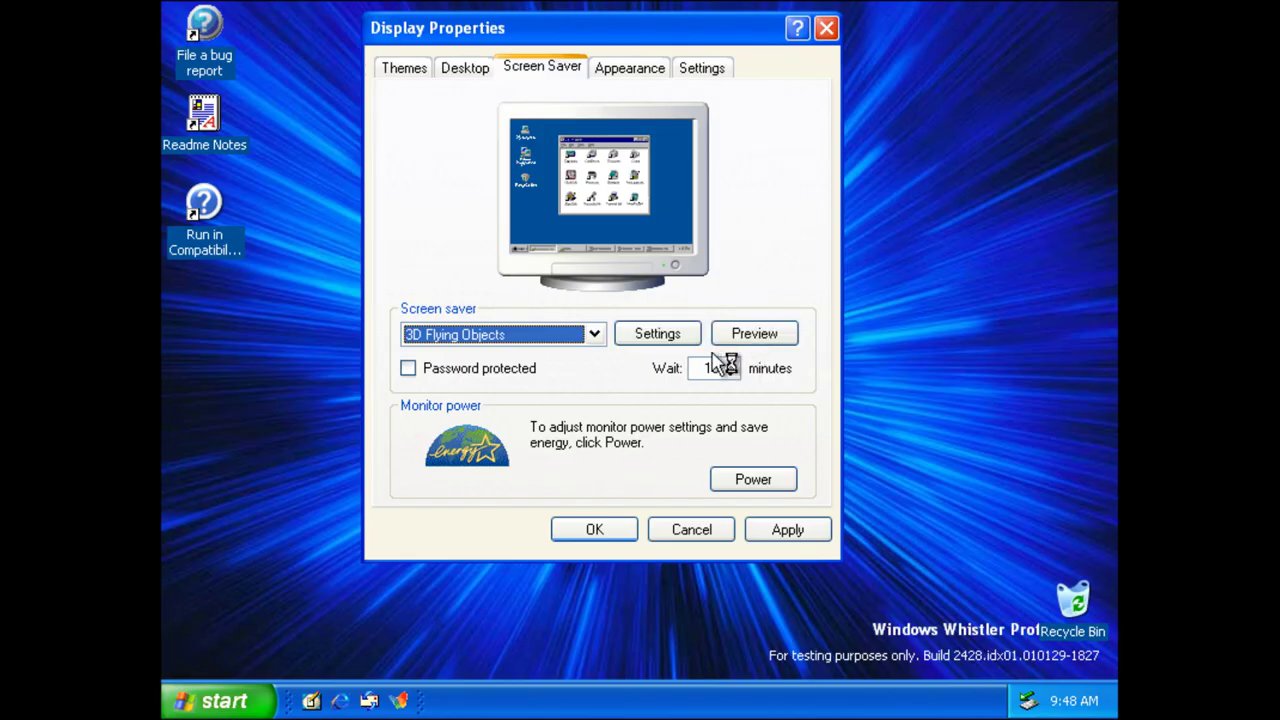
click(727, 342)
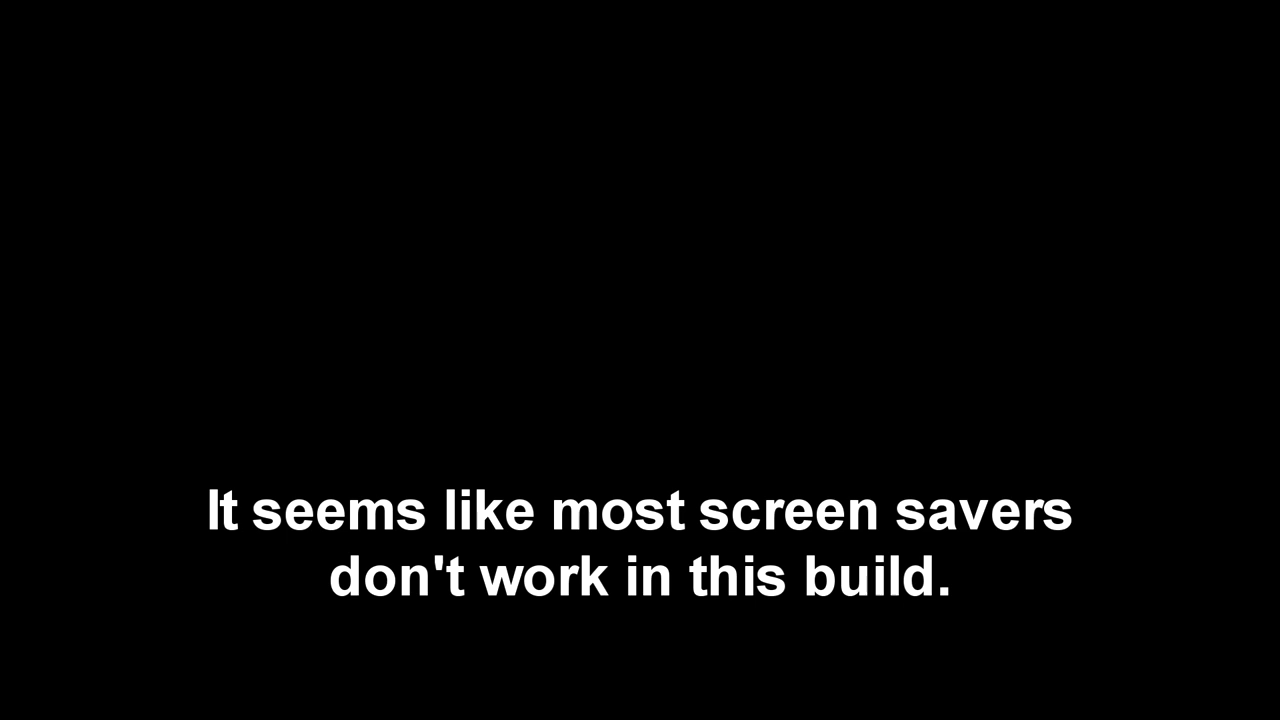
mouse_move(663, 337)
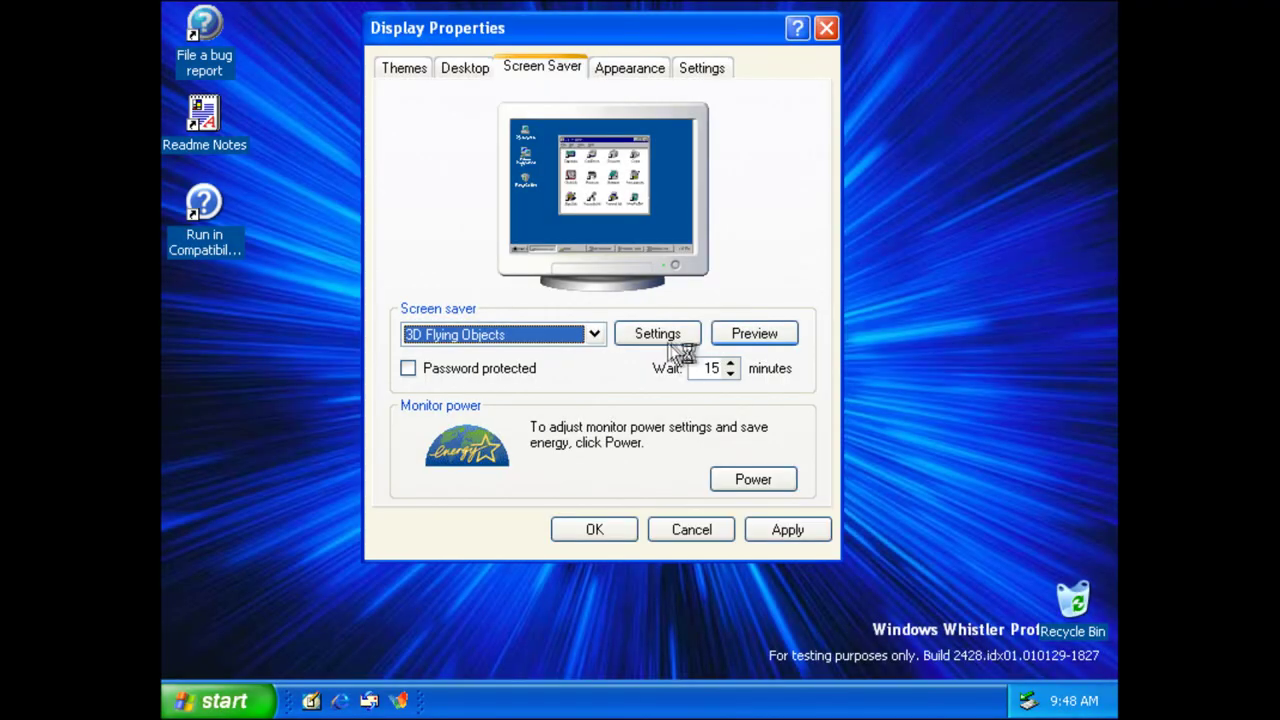
- Change the screen saver to 3D Text
click(592, 334)
click(594, 336)
click(587, 340)
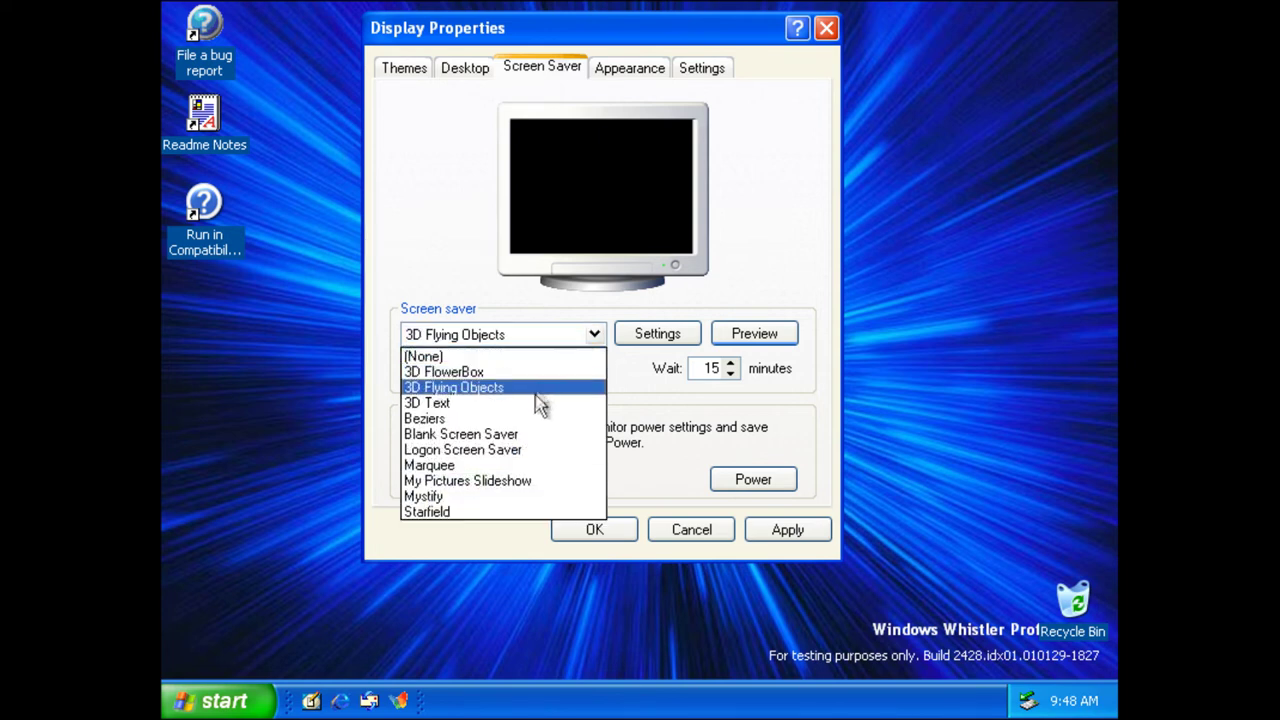
click(538, 404)
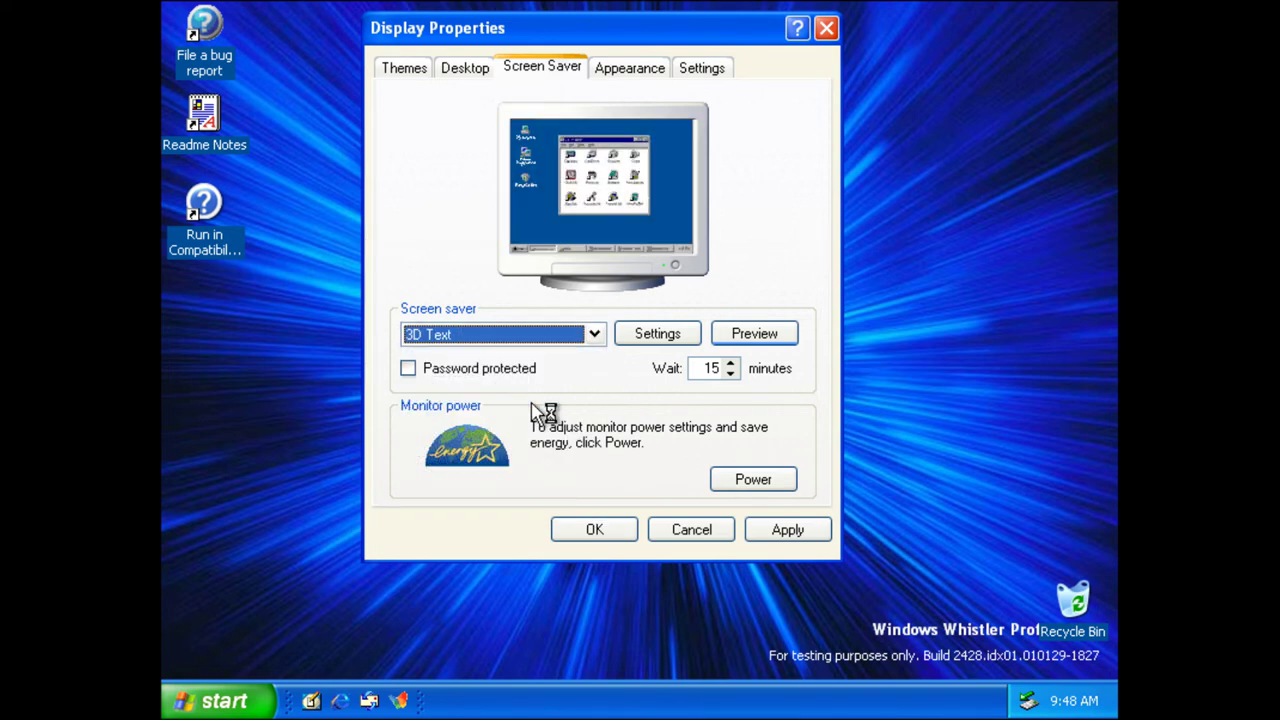
- Set the screen saver to Logon Screen Saver and apply it
click(594, 335)
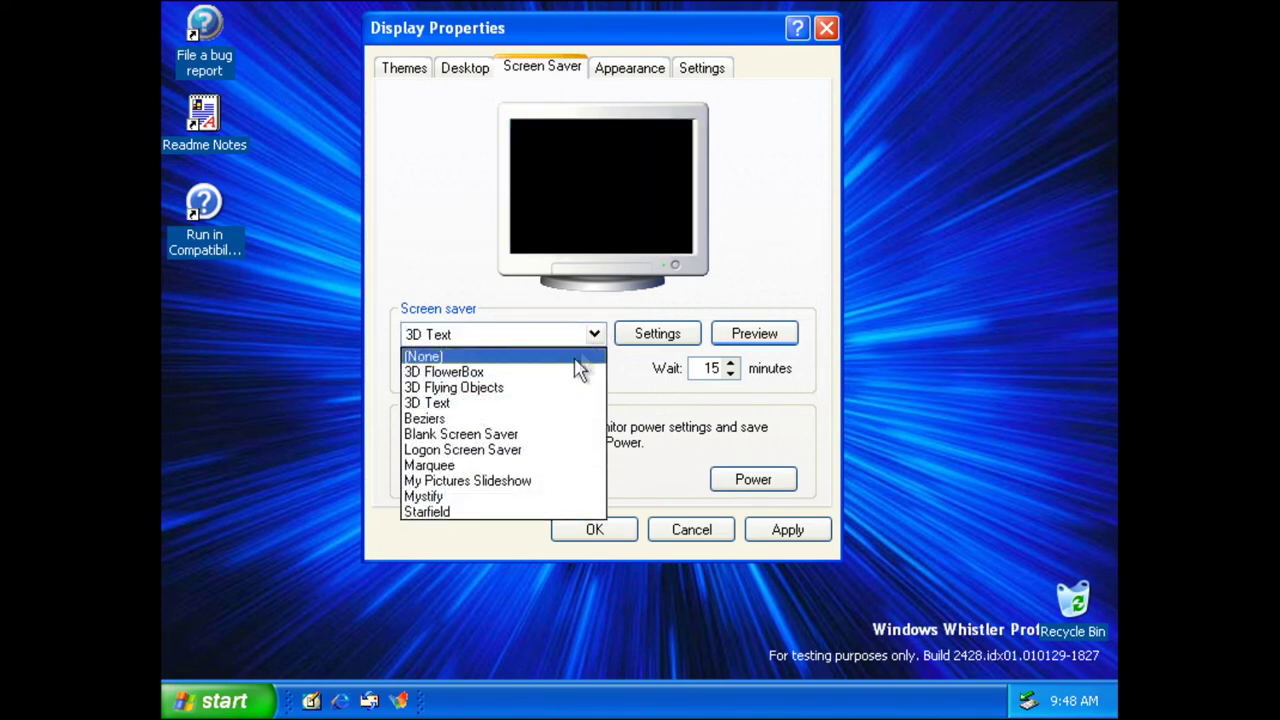
click(522, 448)
click(775, 535)
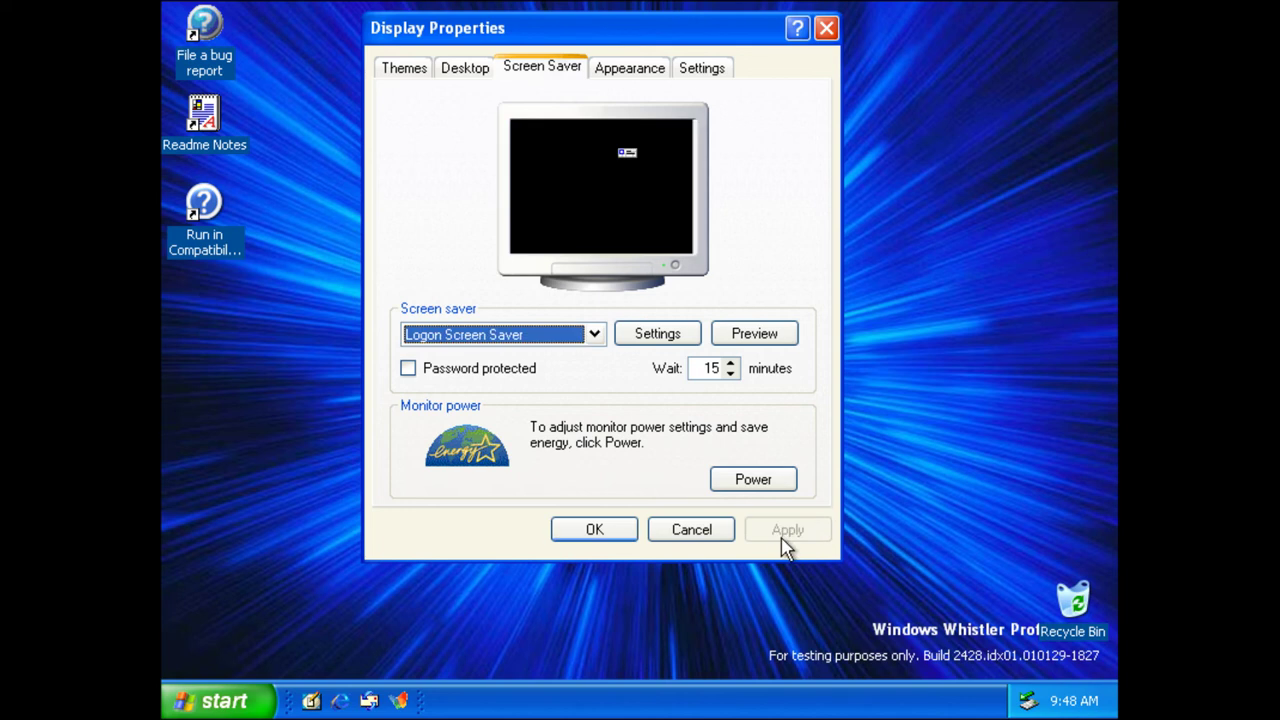
- Examine the color scheme, font size and window style choices and the screen resolution settings, and close Display Properties
click(624, 67)
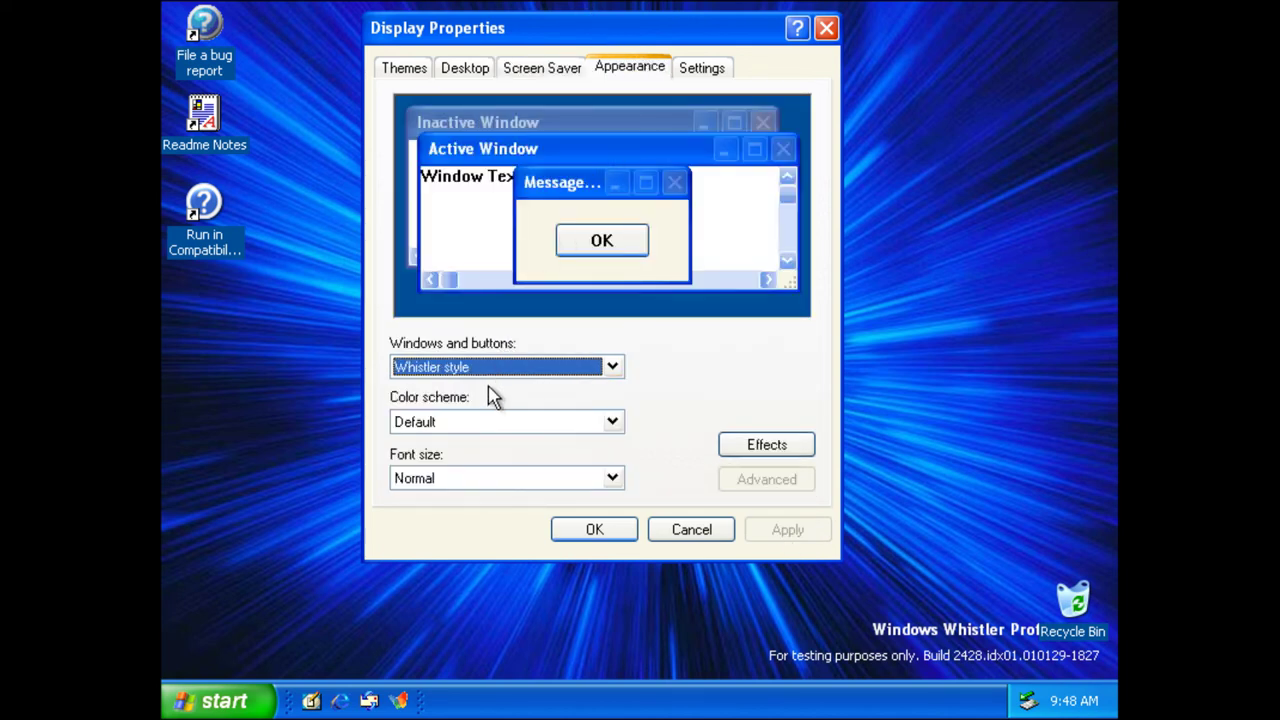
click(490, 437)
click(480, 458)
click(478, 480)
click(478, 498)
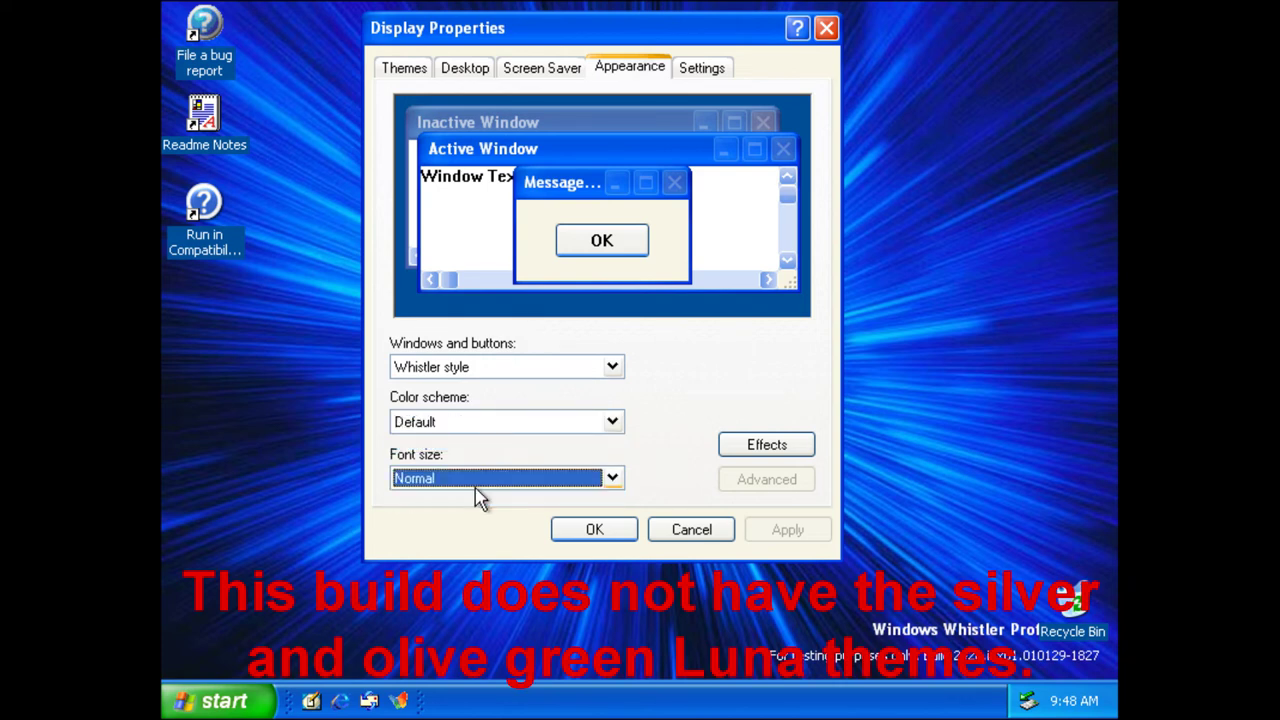
click(533, 369)
click(533, 369)
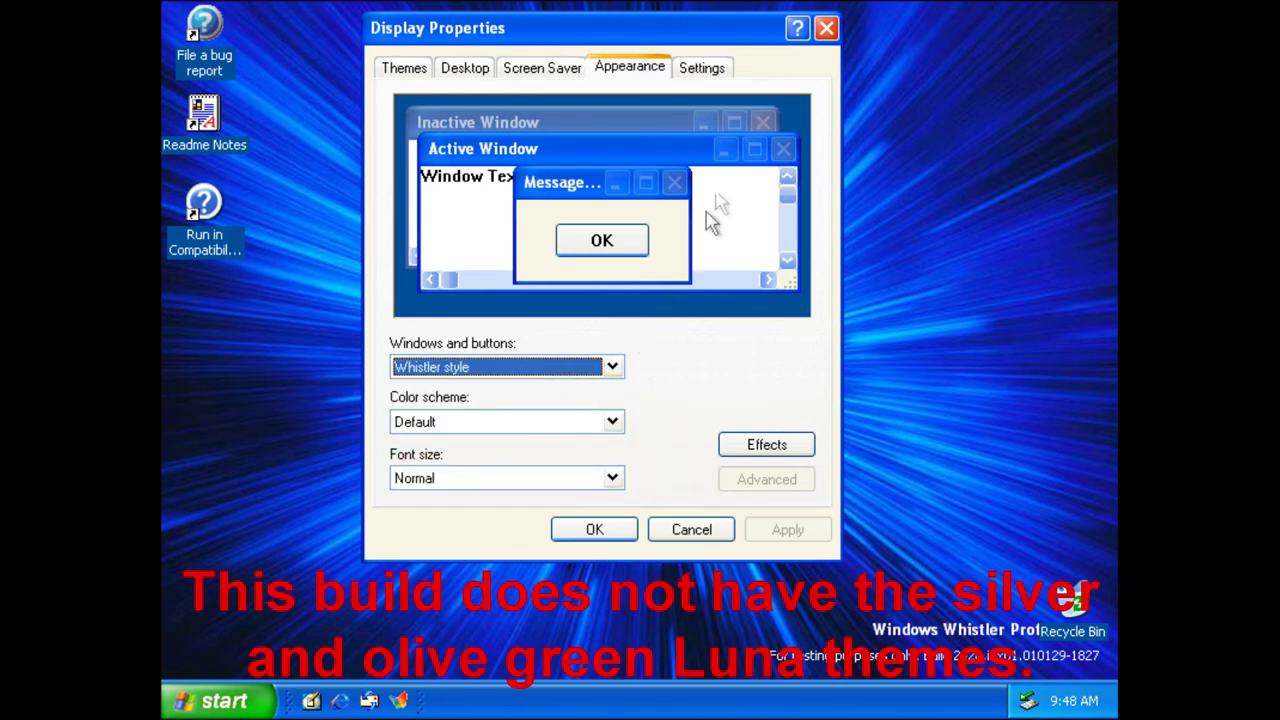
click(701, 70)
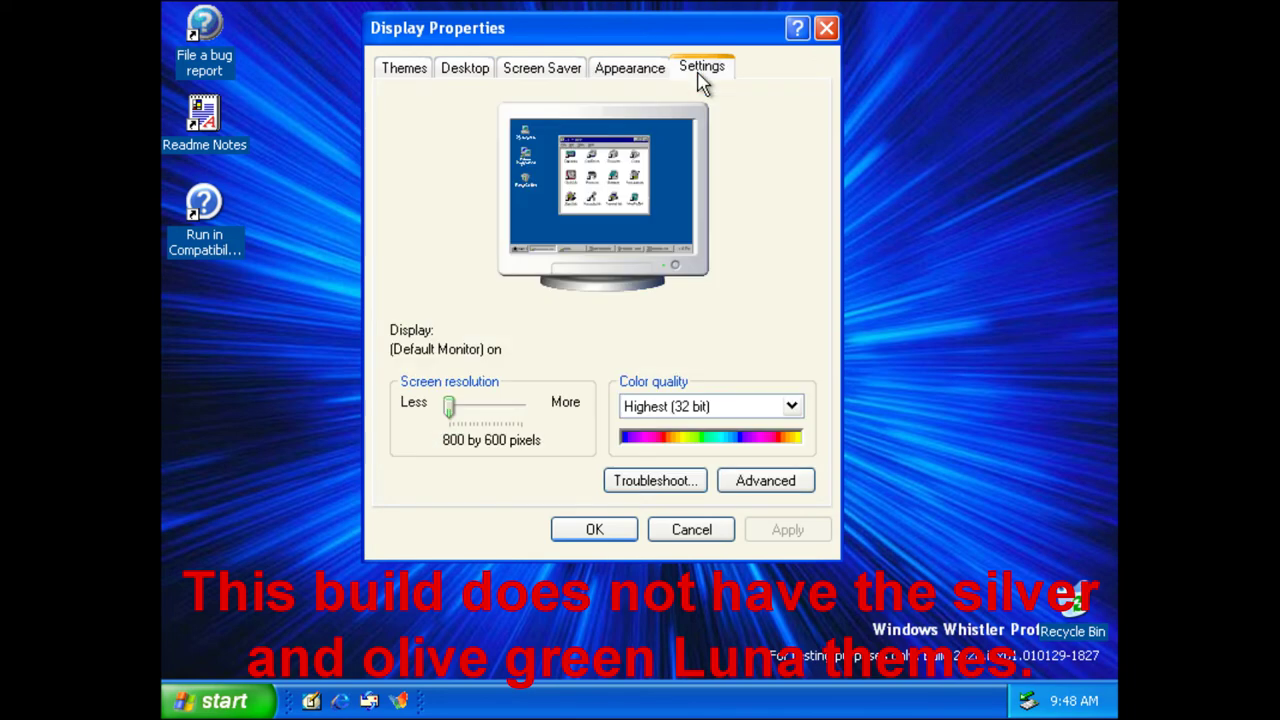
click(826, 29)
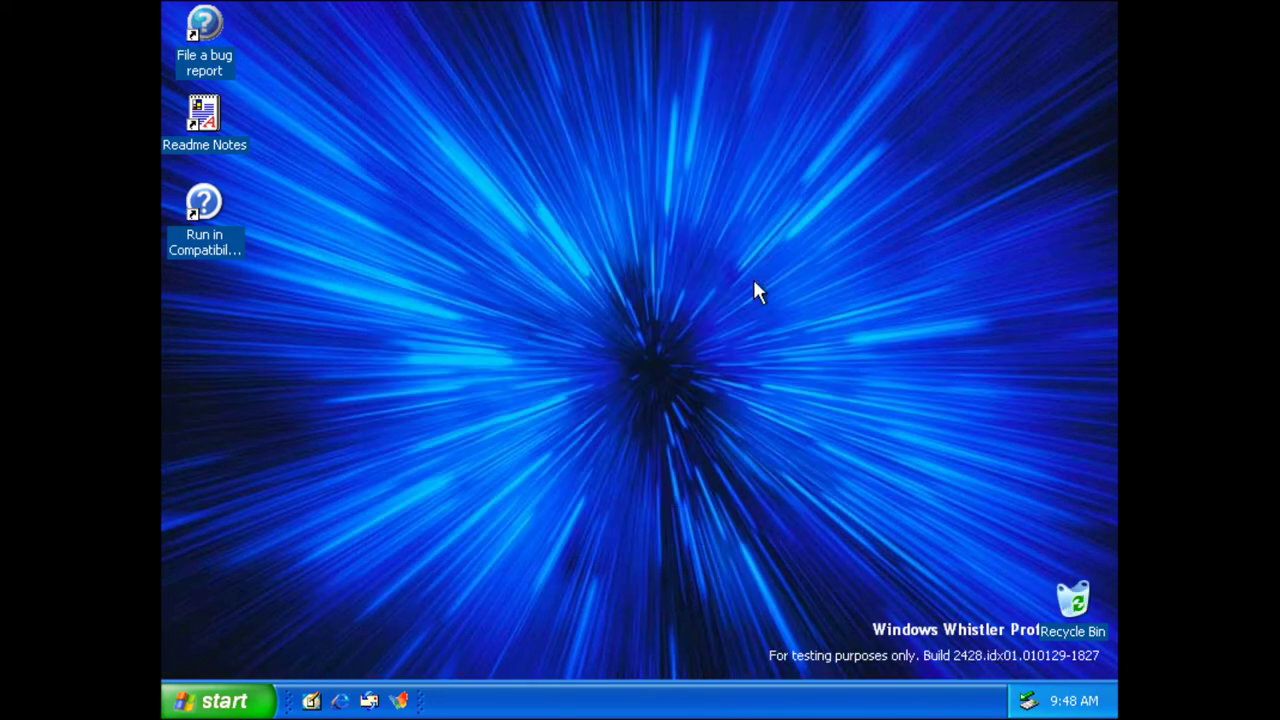
- Launch Internet Explorer and complete the Internet Connection Wizard for a local area network with automatic discovery of the proxy server
click(341, 701)
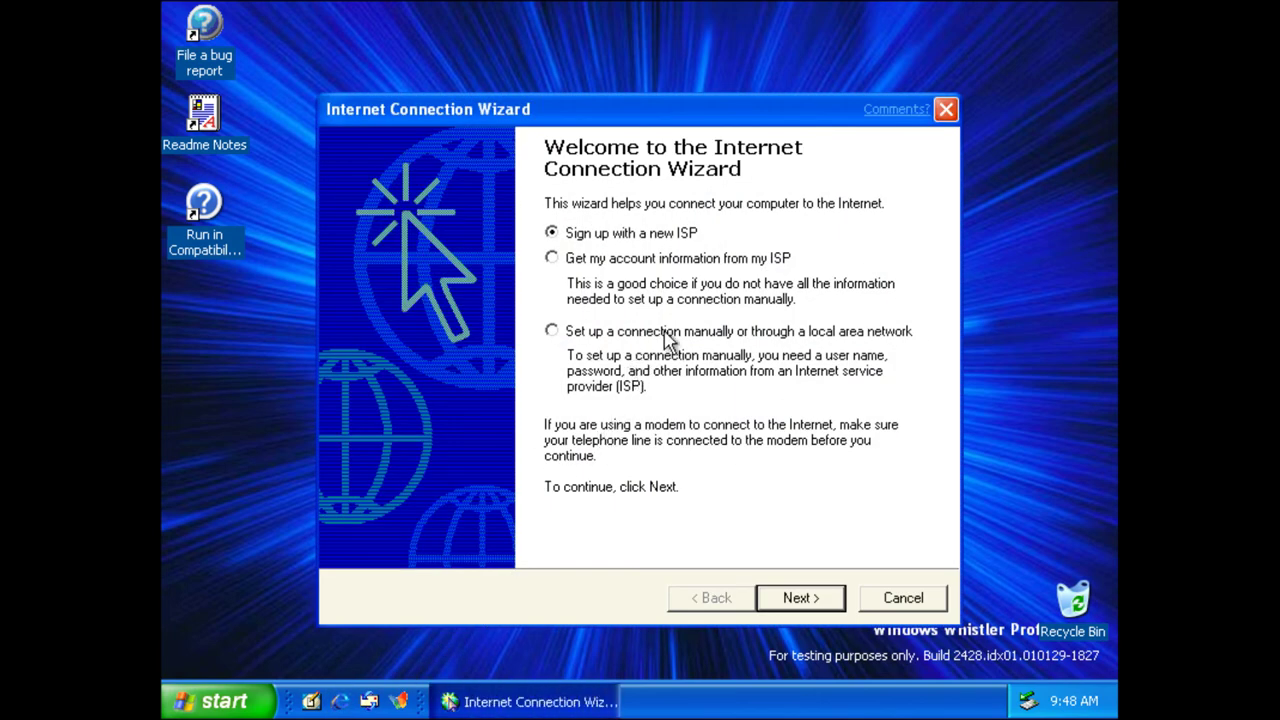
click(784, 598)
click(626, 403)
click(786, 600)
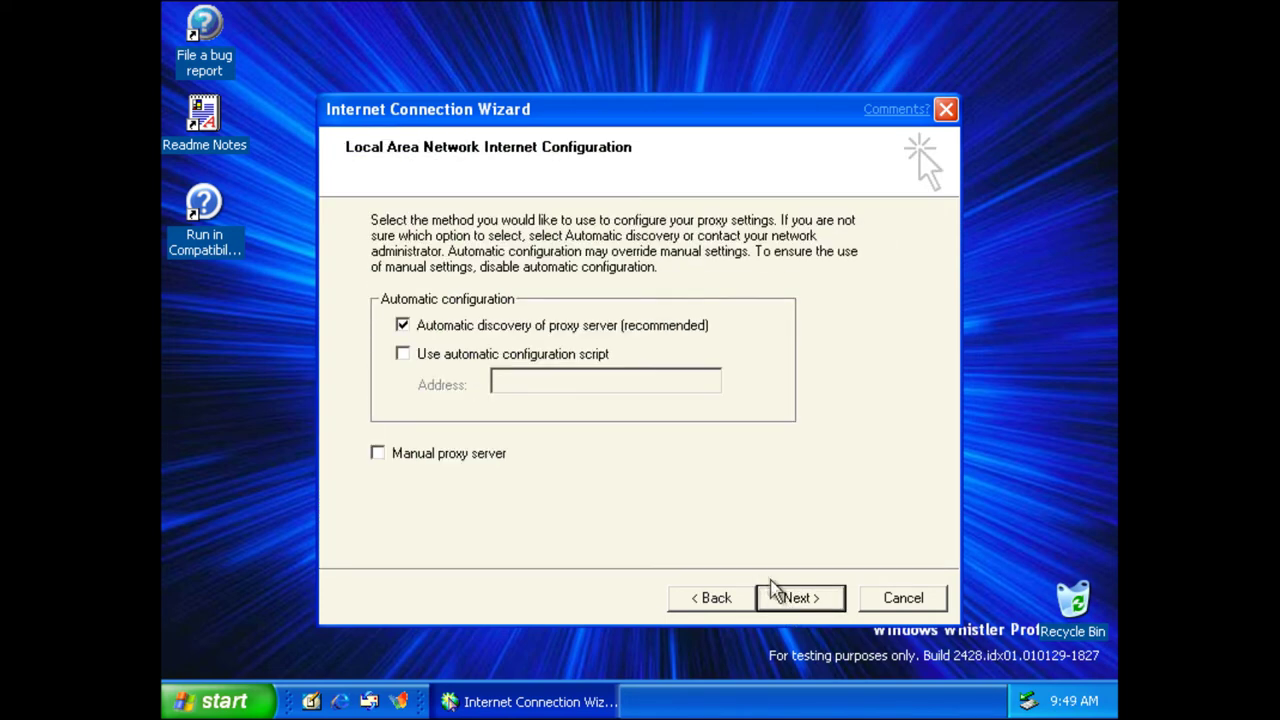
click(786, 605)
click(786, 600)
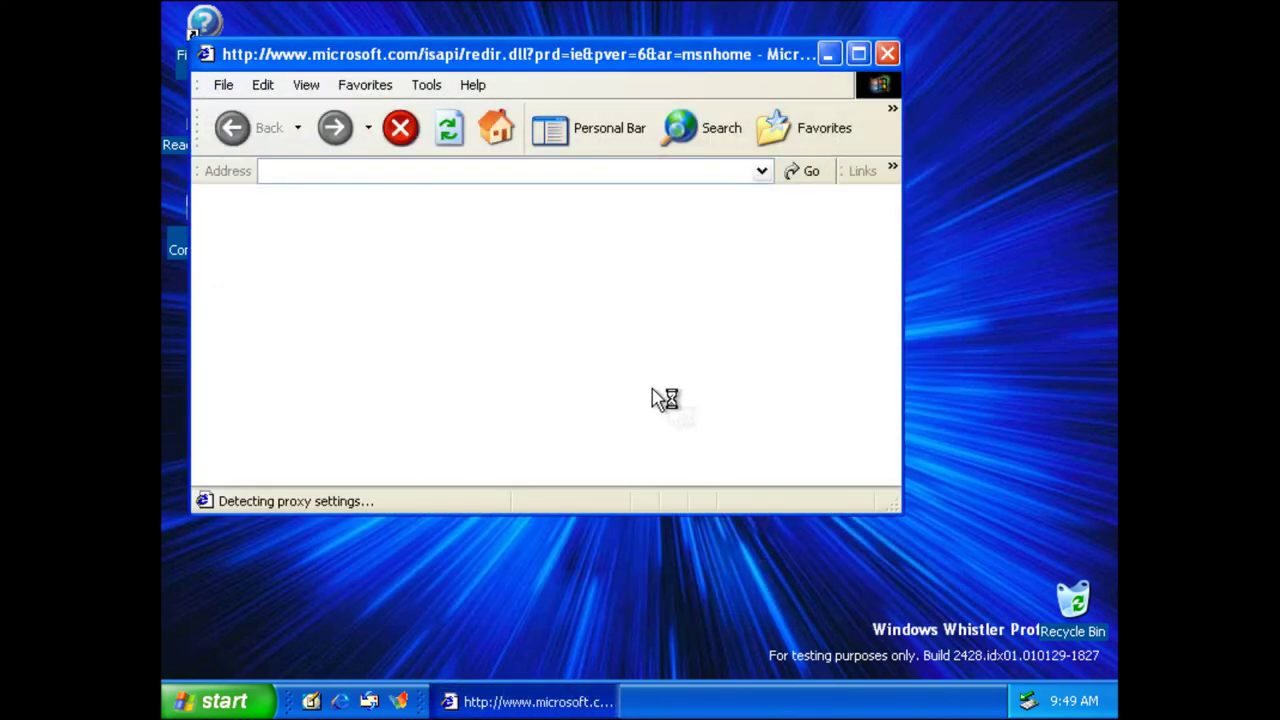
- Show the About Internet Explorer information and read its version details and legal notice to the end
click(472, 85)
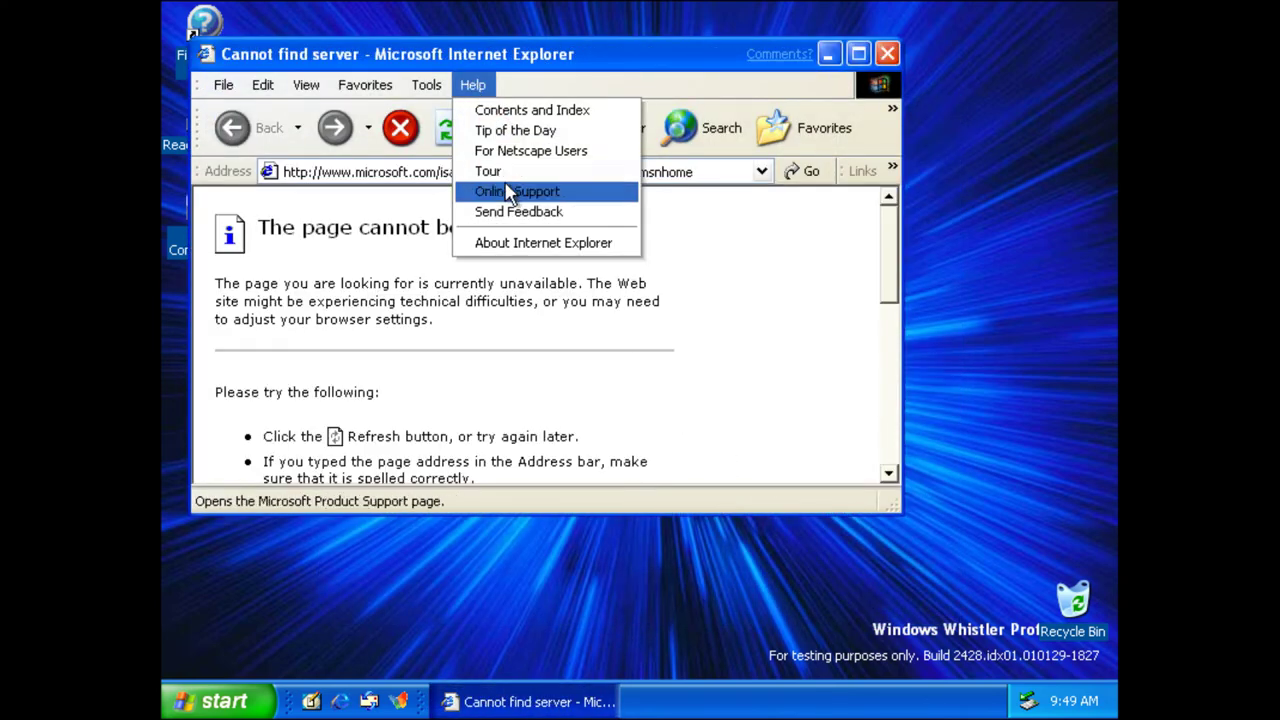
click(528, 244)
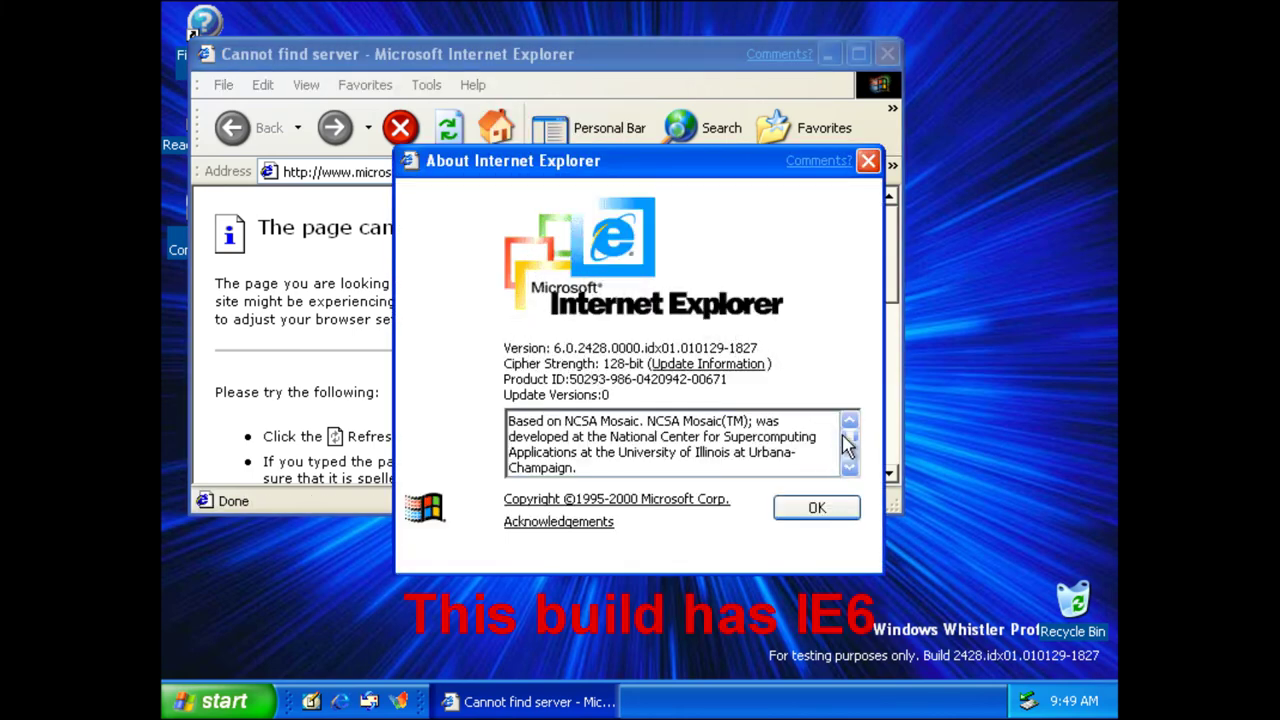
drag(848, 445, 850, 466)
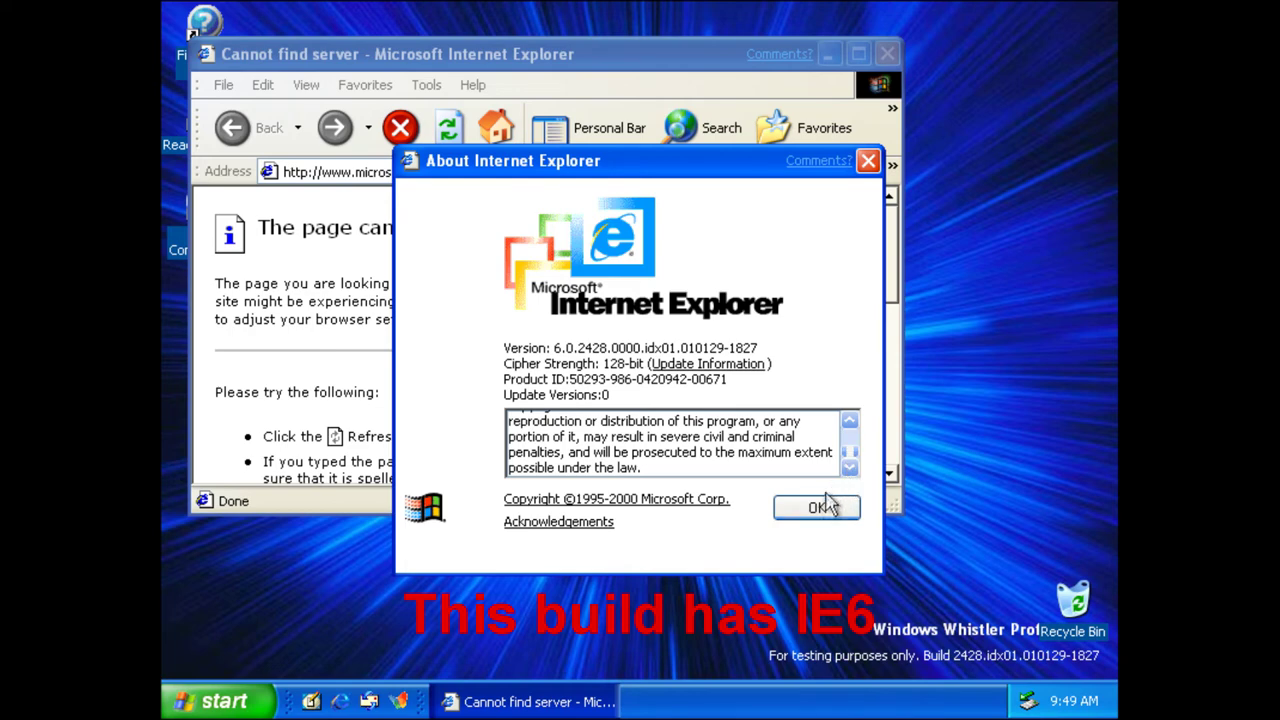
- Close the About Internet Explorer information and the browser, and take a brief look at the Start menu
click(817, 509)
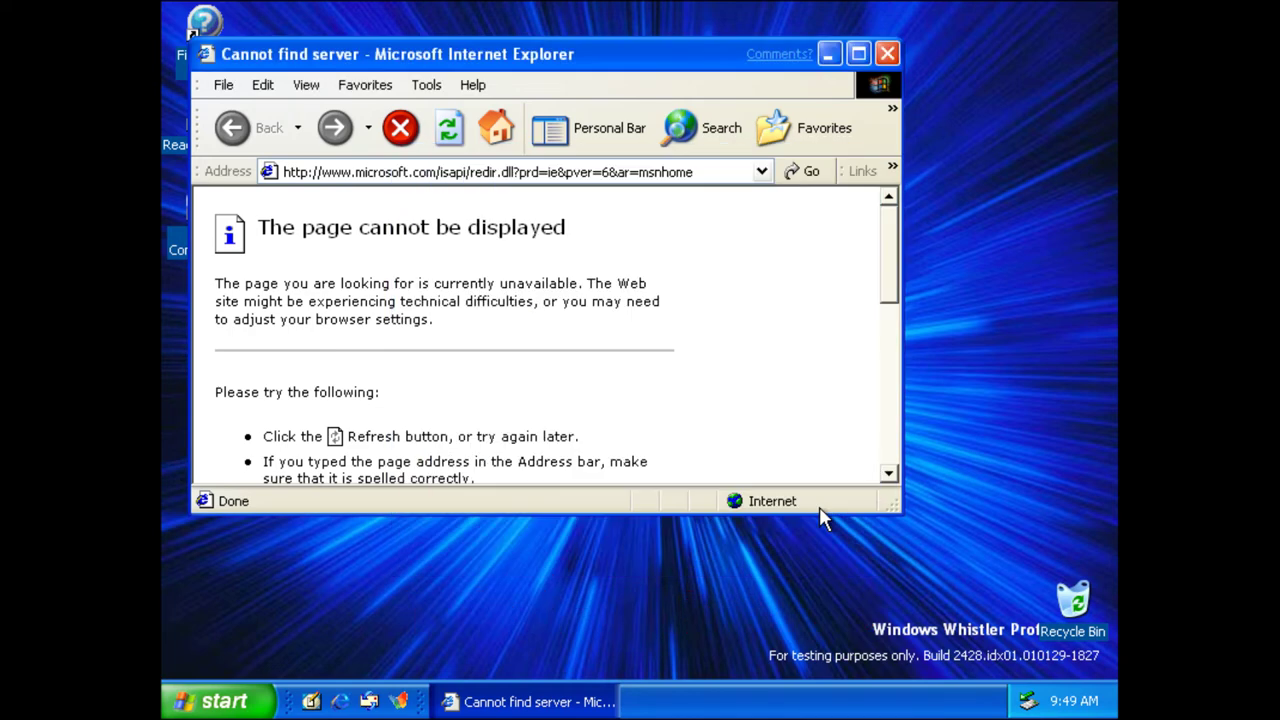
click(886, 55)
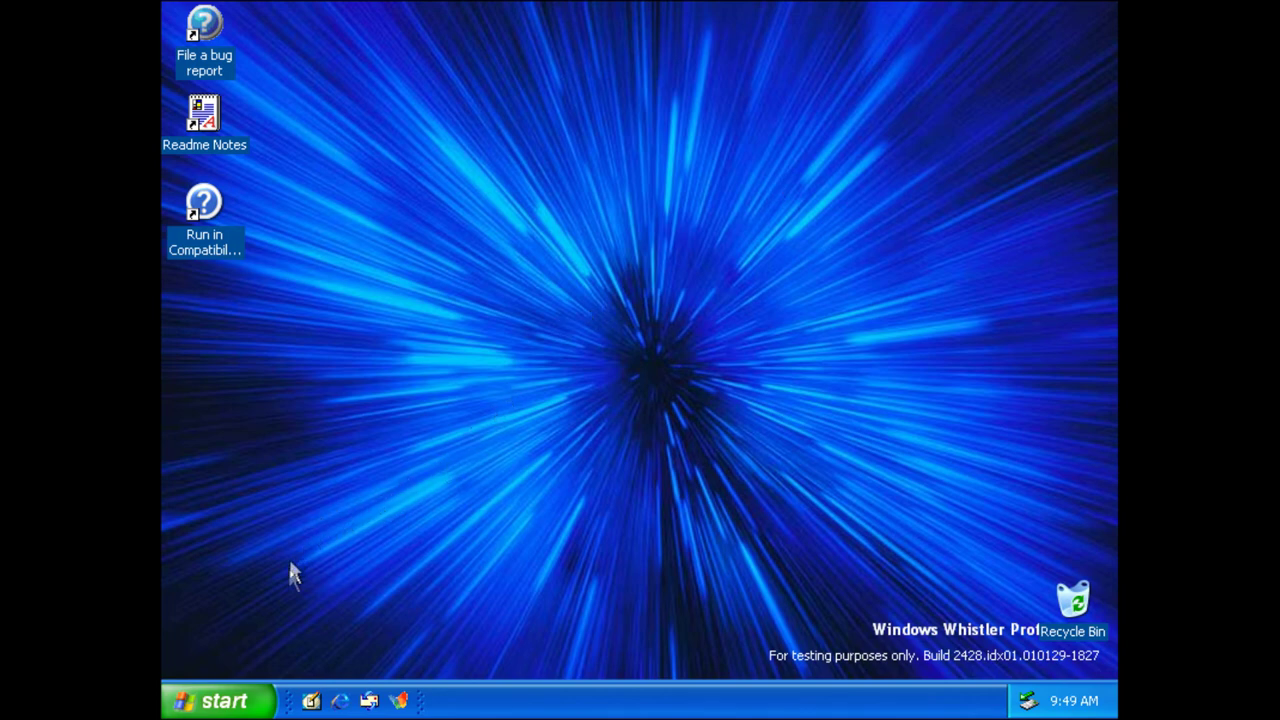
click(260, 698)
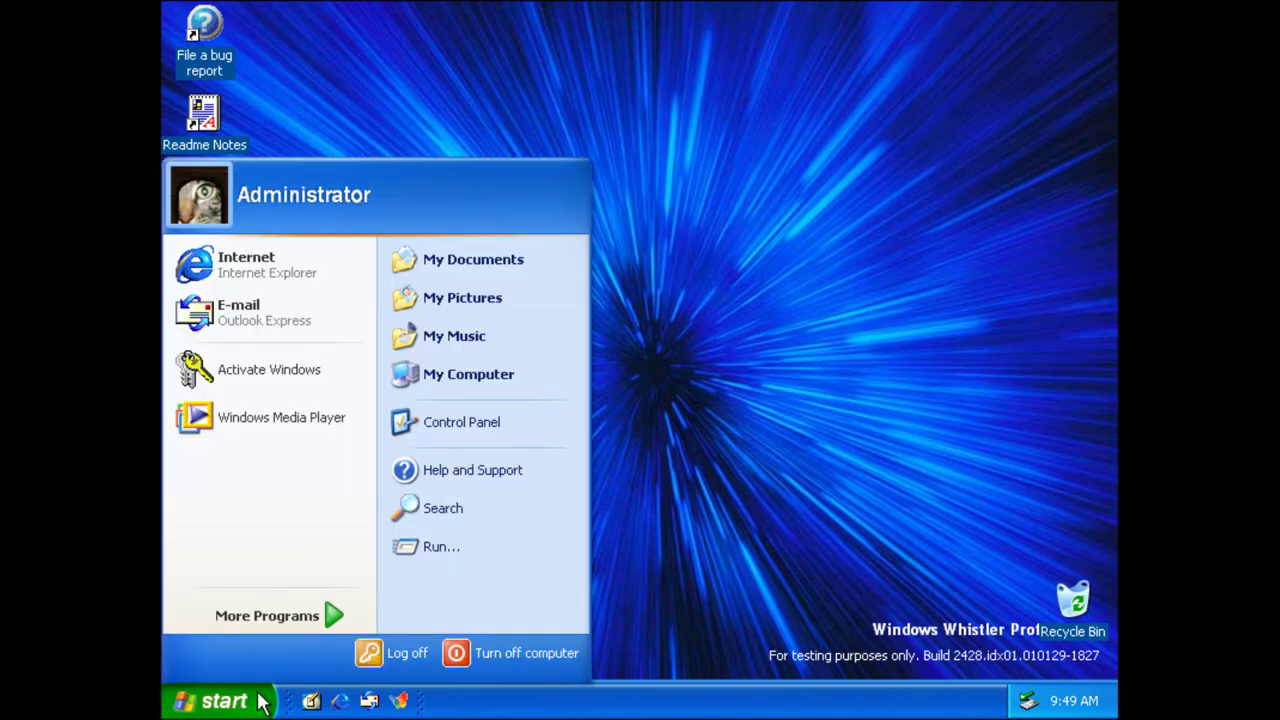
click(793, 588)
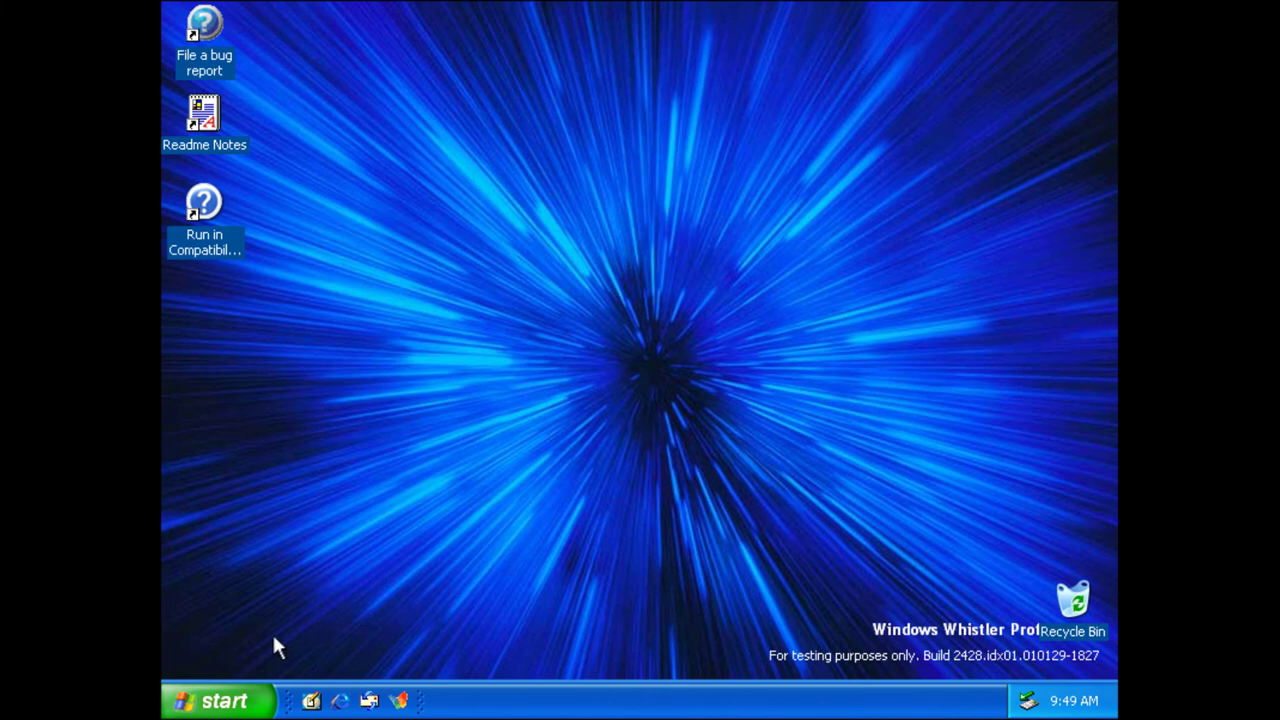
- Look through the Communications, Games and System Tools accessories, then view the Getting Started with Windows 2000 screen and exit it
click(228, 700)
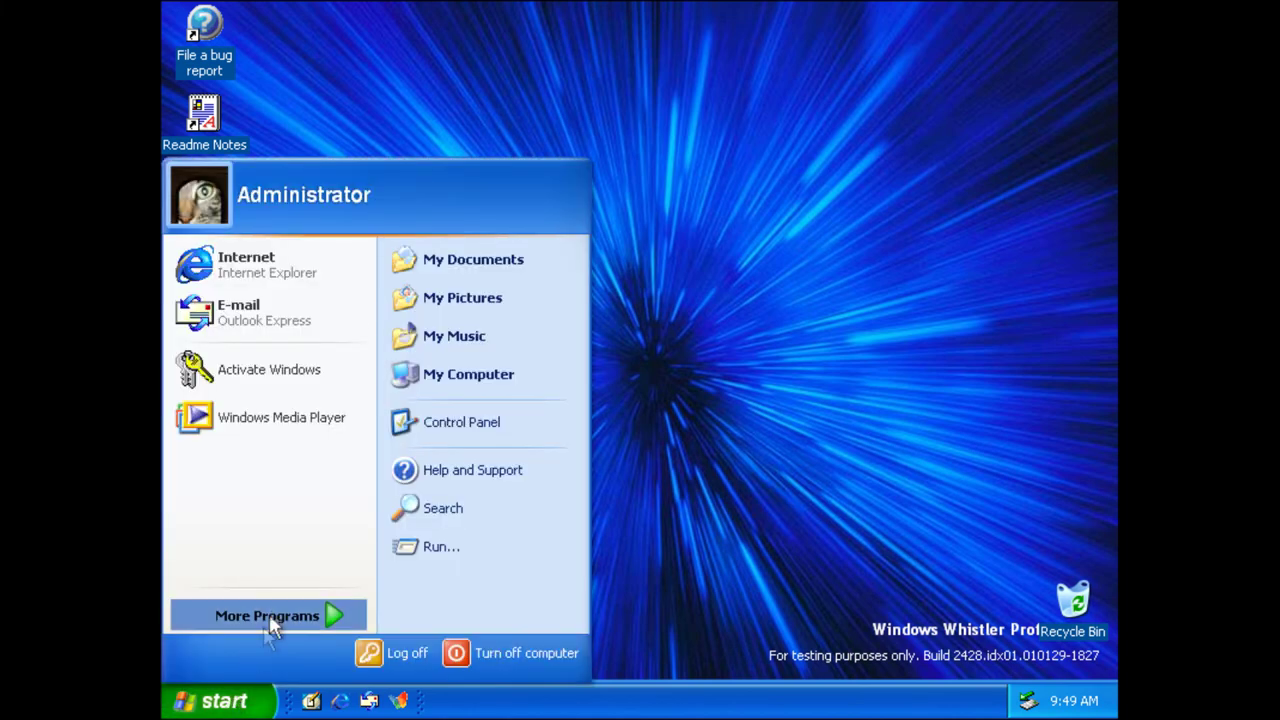
mouse_move(272, 600)
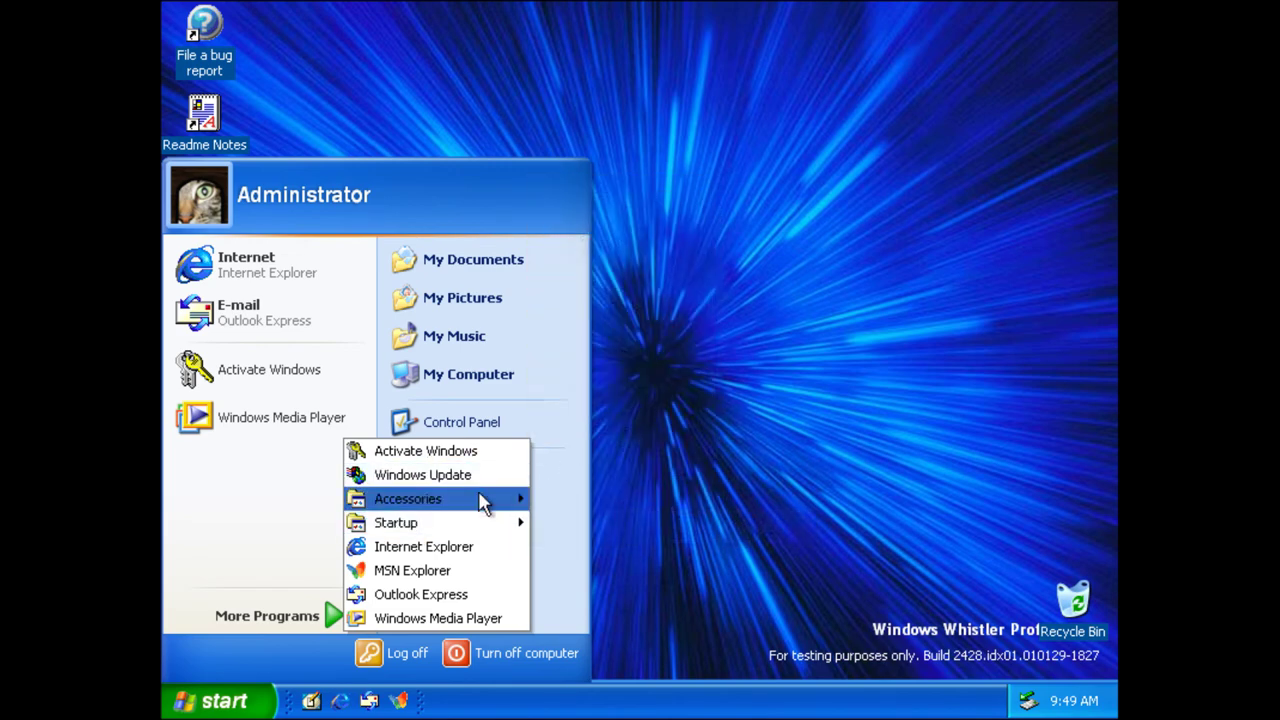
mouse_move(484, 503)
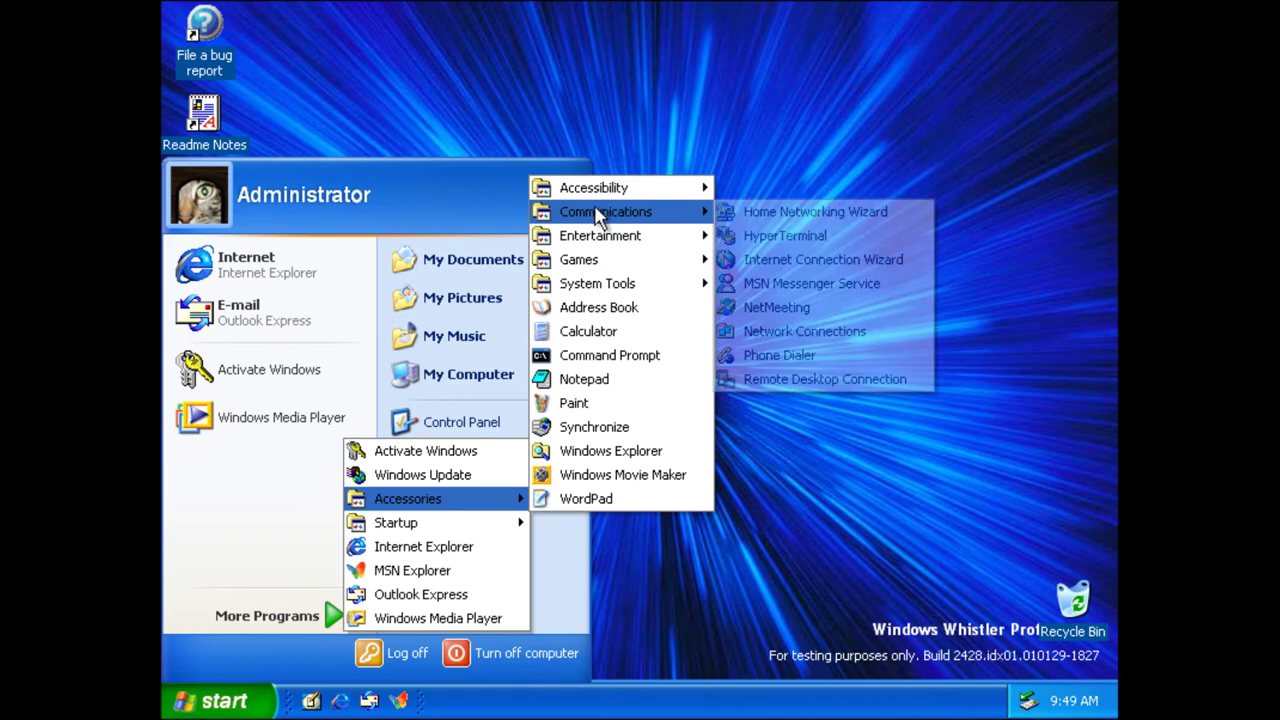
mouse_move(590, 197)
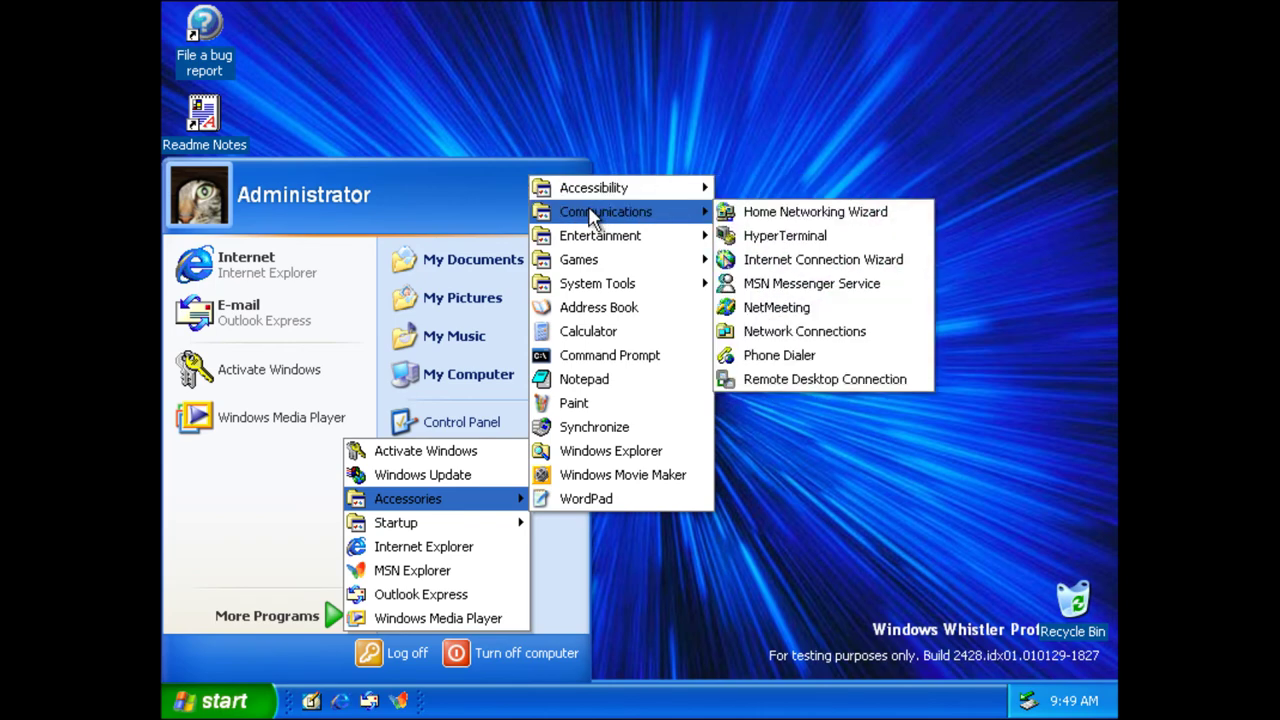
mouse_move(598, 240)
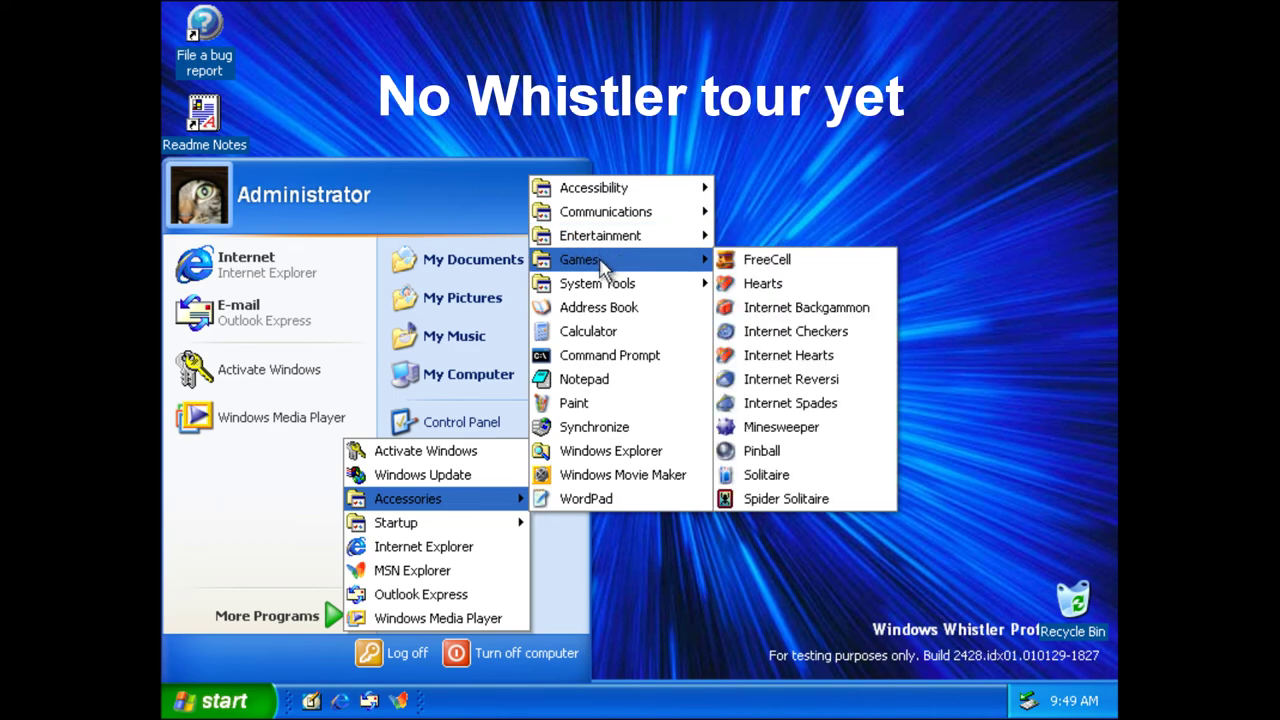
mouse_move(609, 281)
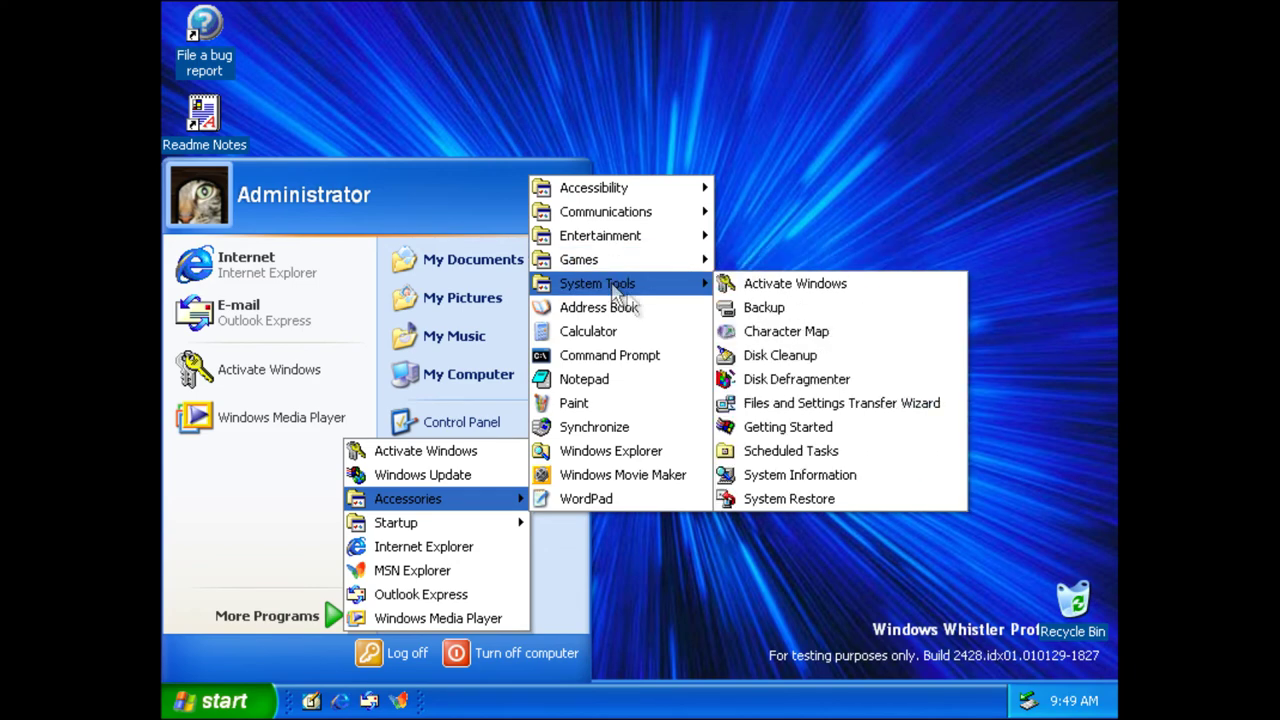
click(800, 428)
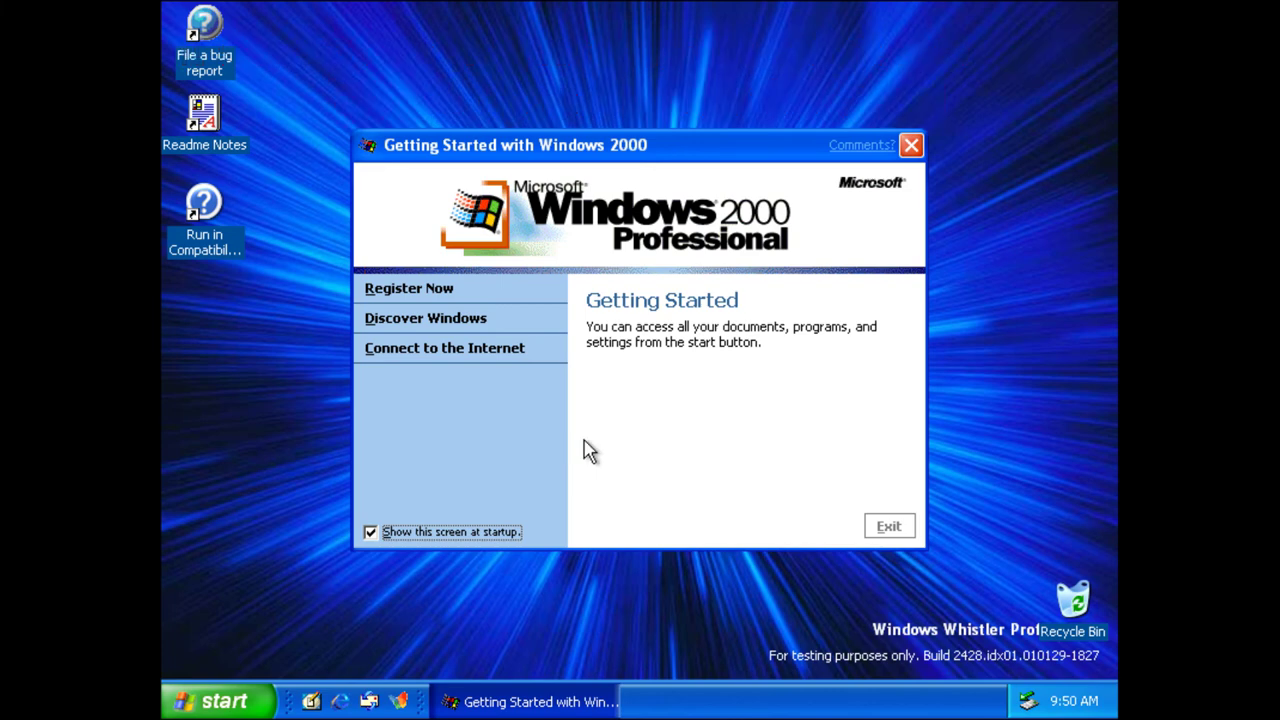
click(880, 526)
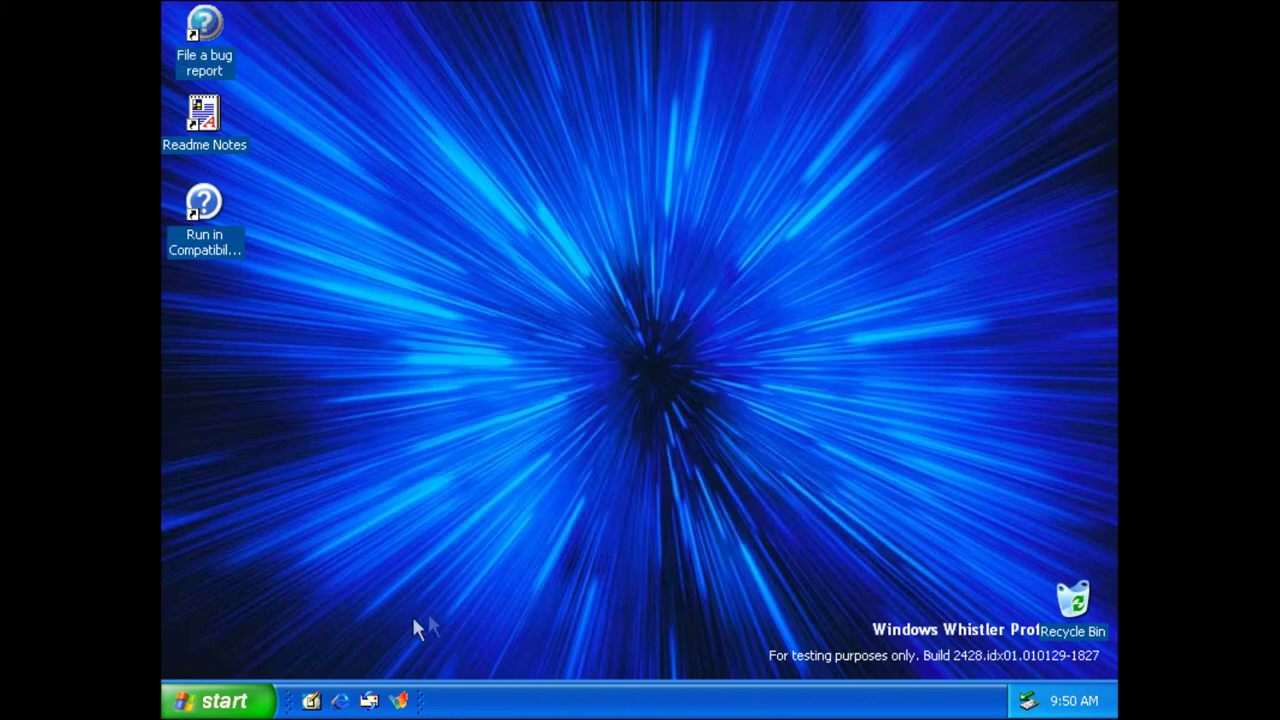
- Launch Windows Media Player, read its version information and close the About dialog
click(245, 700)
mouse_move(292, 622)
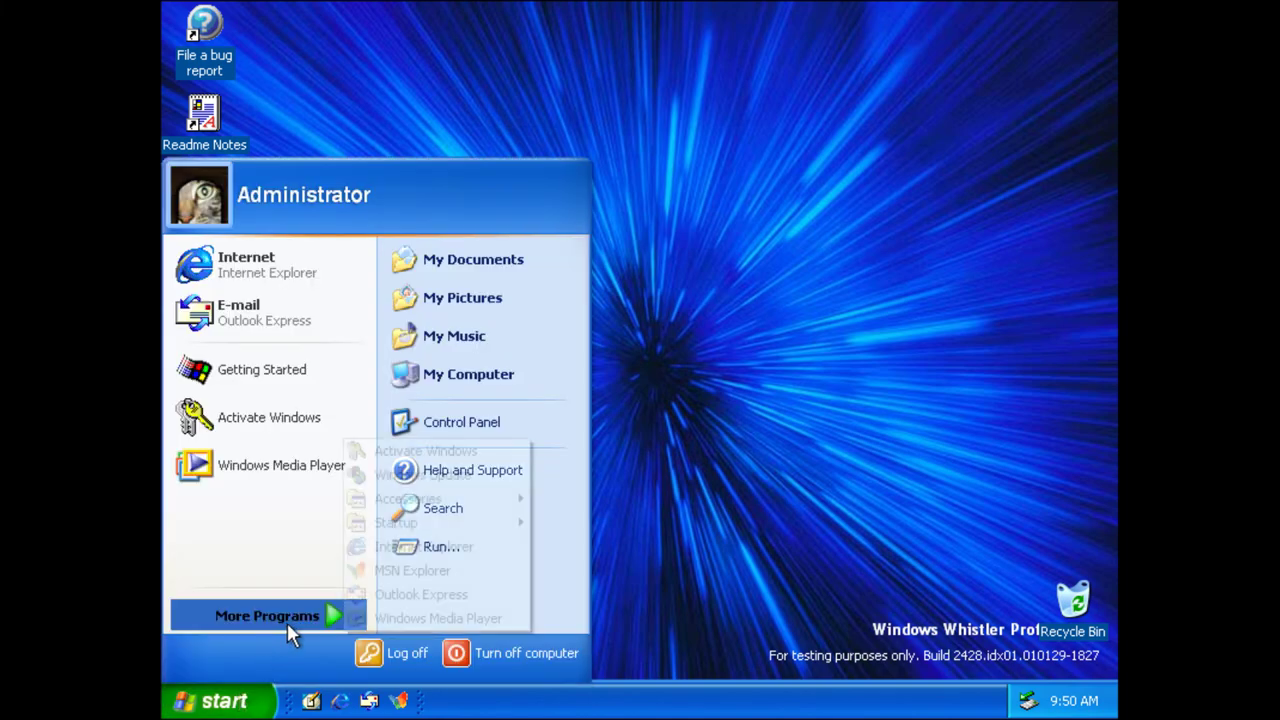
click(283, 480)
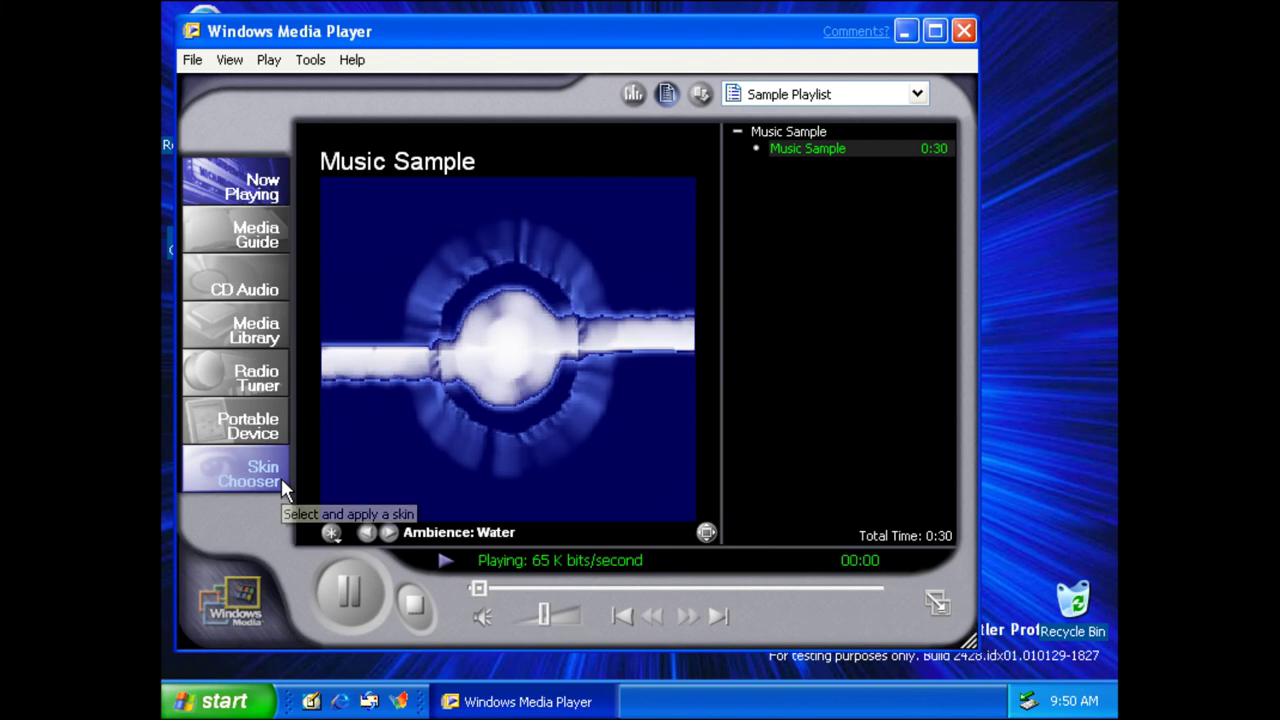
click(352, 60)
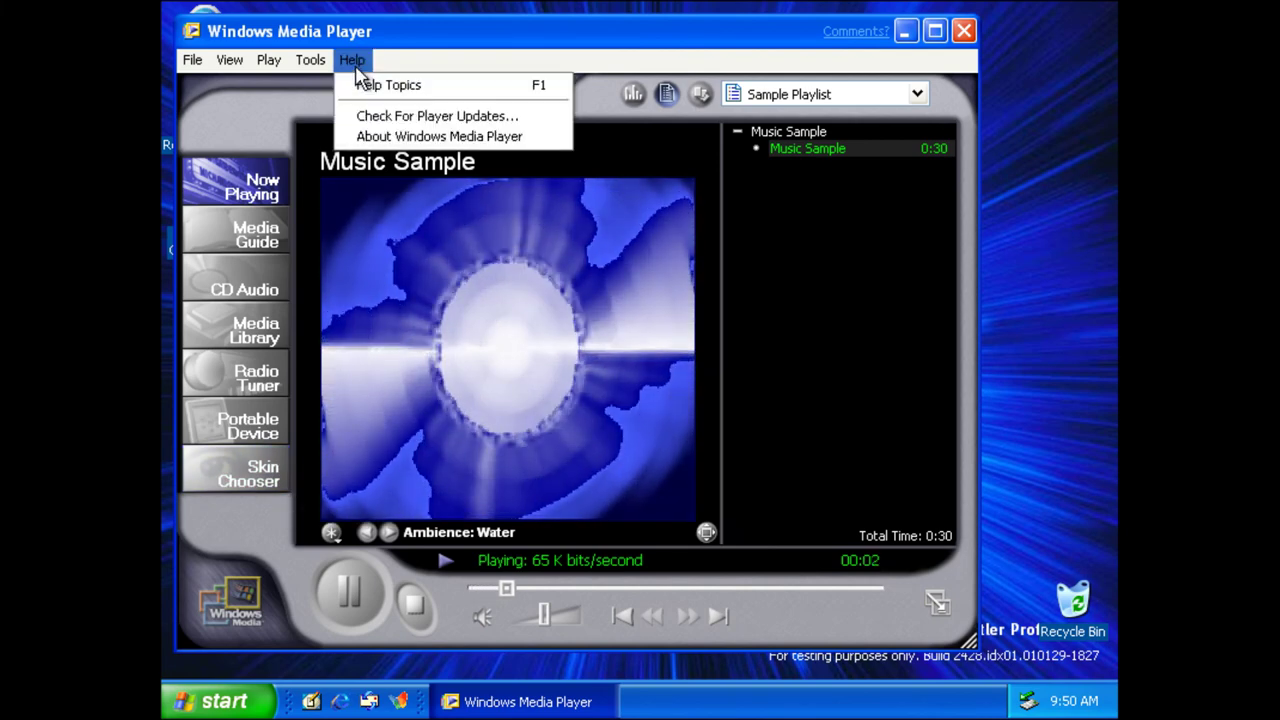
click(393, 136)
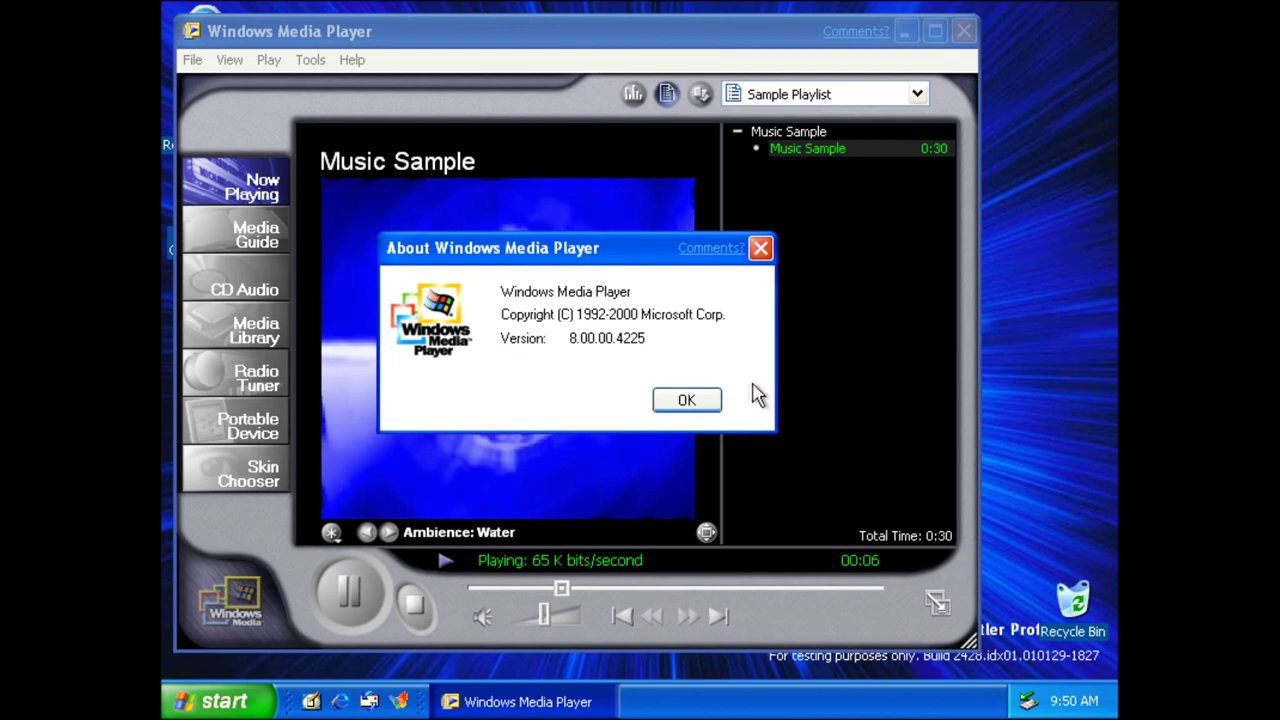
click(698, 400)
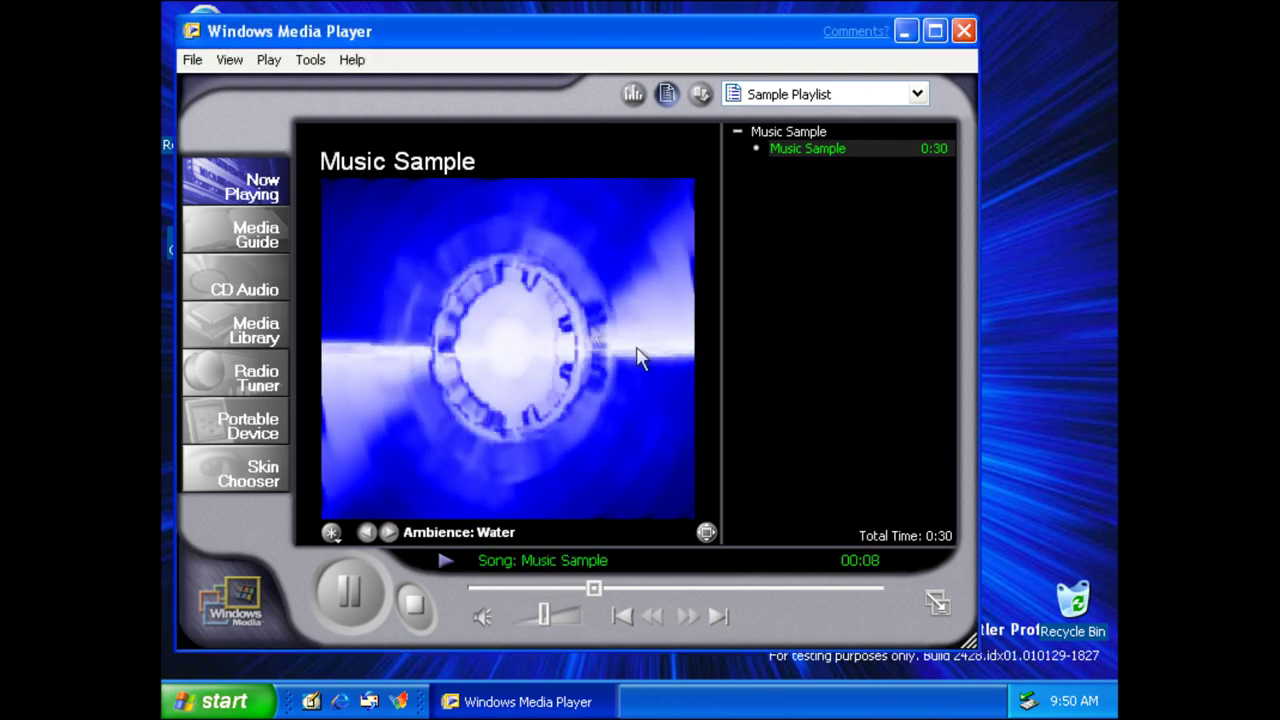
- Look over the help commands of Windows Media Player once more and close the player
click(351, 60)
click(512, 64)
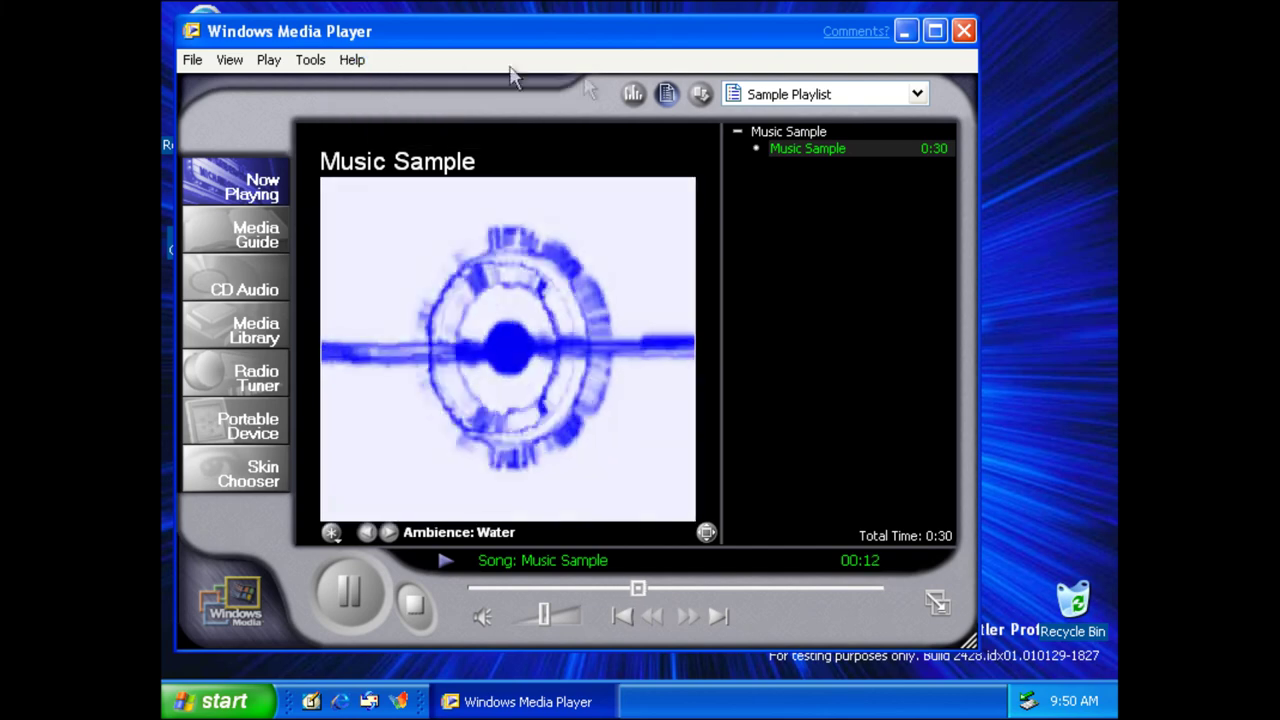
click(355, 60)
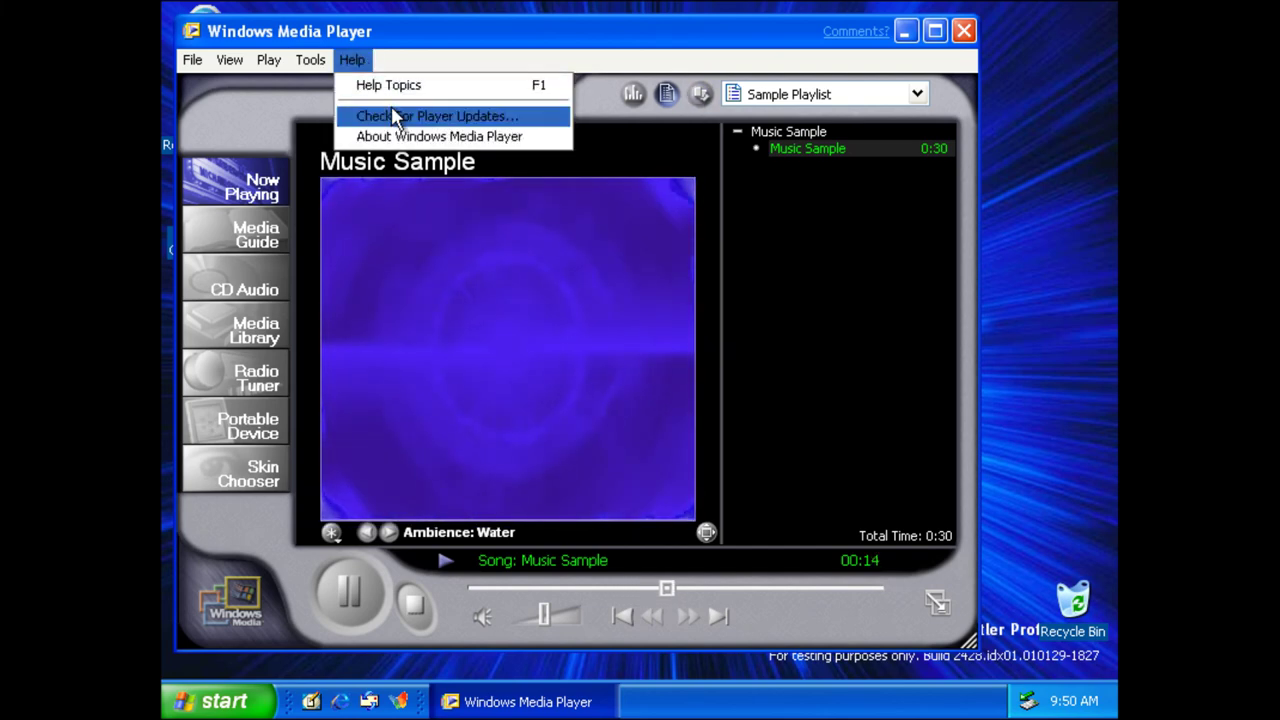
click(391, 112)
click(627, 424)
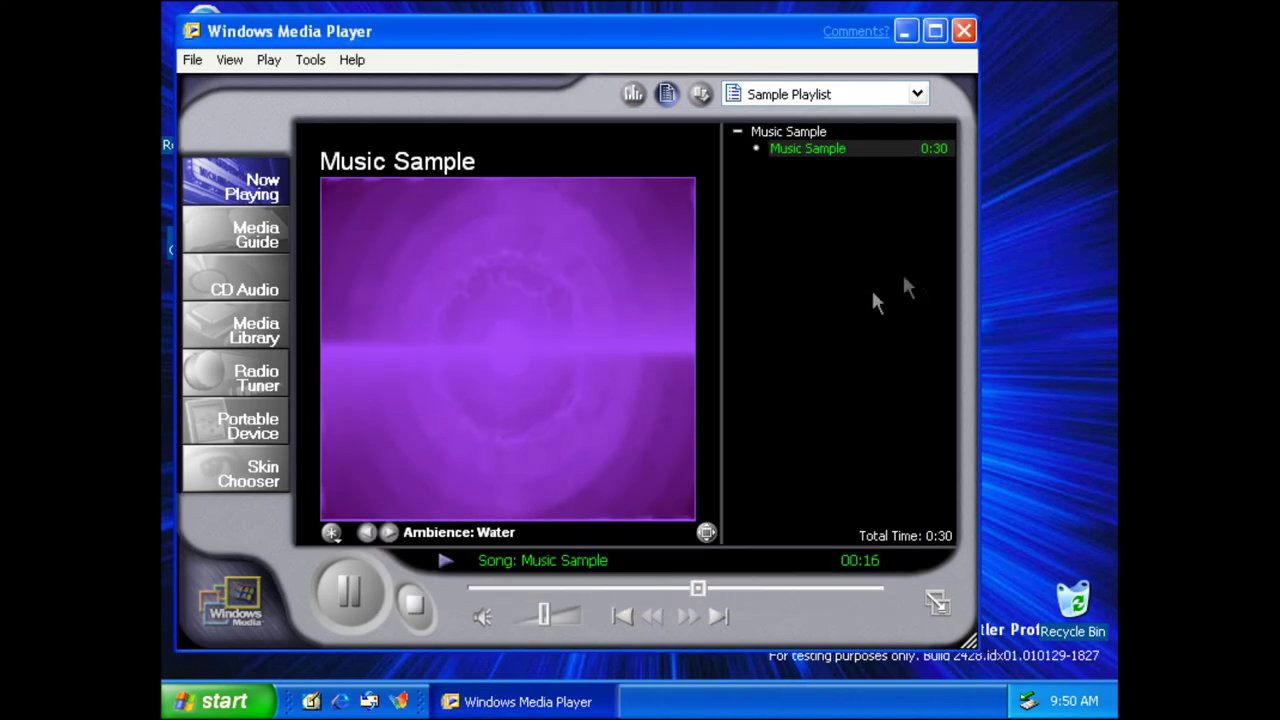
click(963, 31)
- Launch Windows Movie Maker, view the tour's Record, Organize, Edit, Share and Resources pages, and close the tour
click(250, 698)
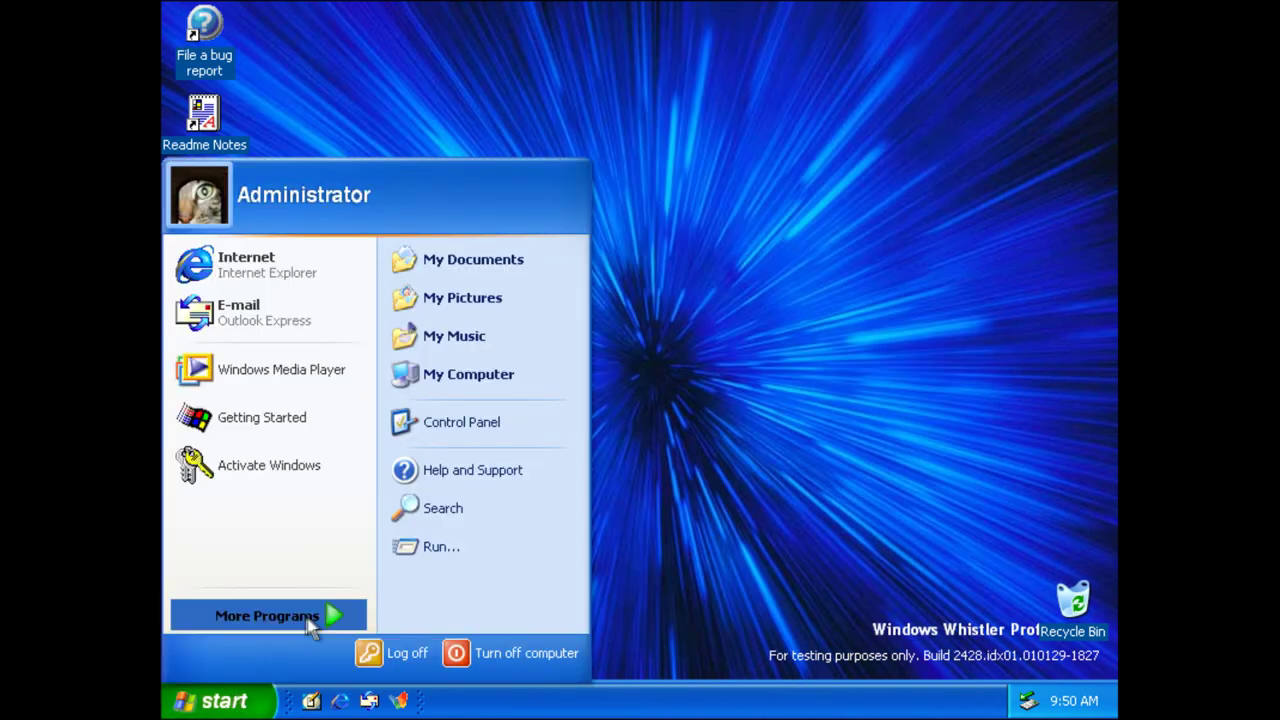
mouse_move(308, 623)
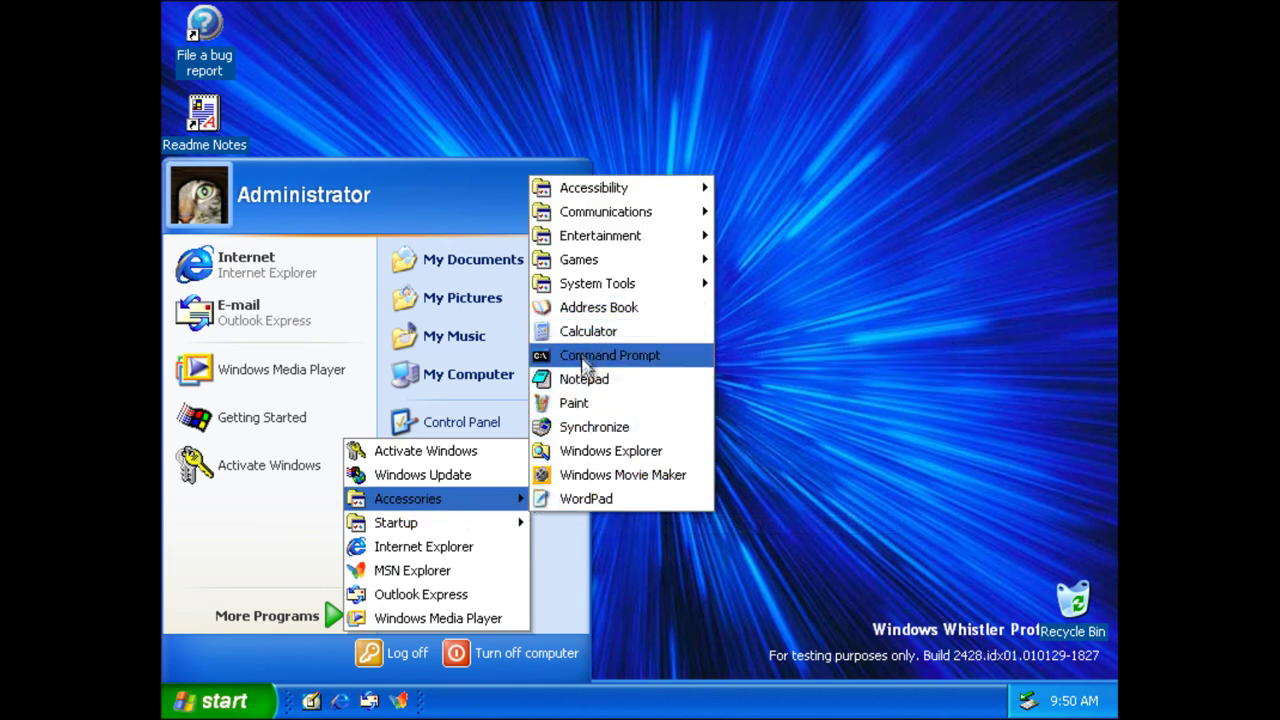
click(601, 475)
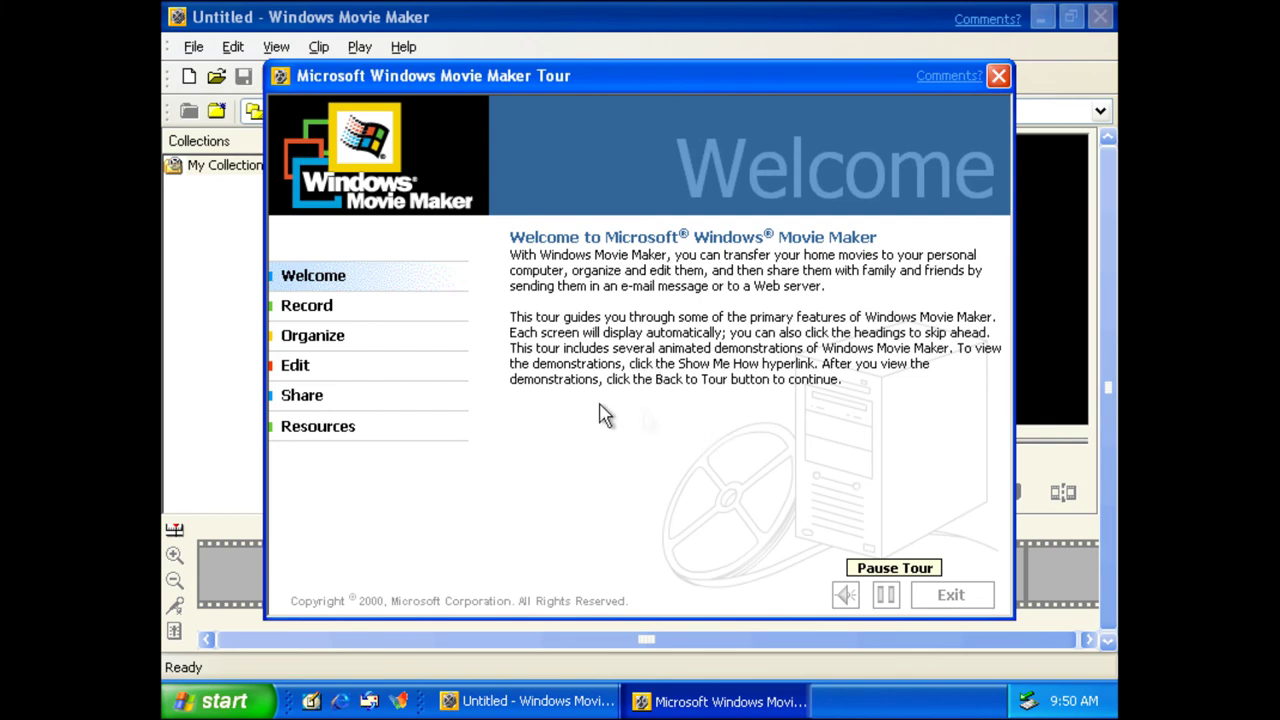
click(335, 312)
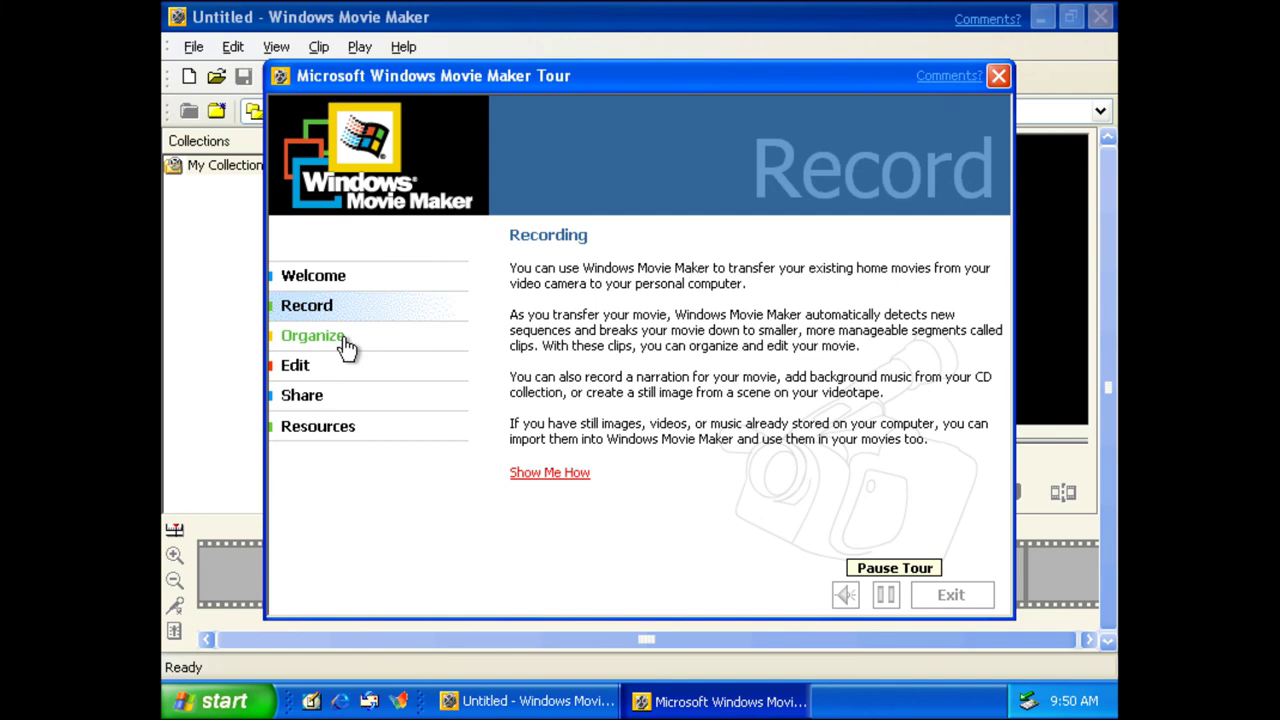
click(344, 343)
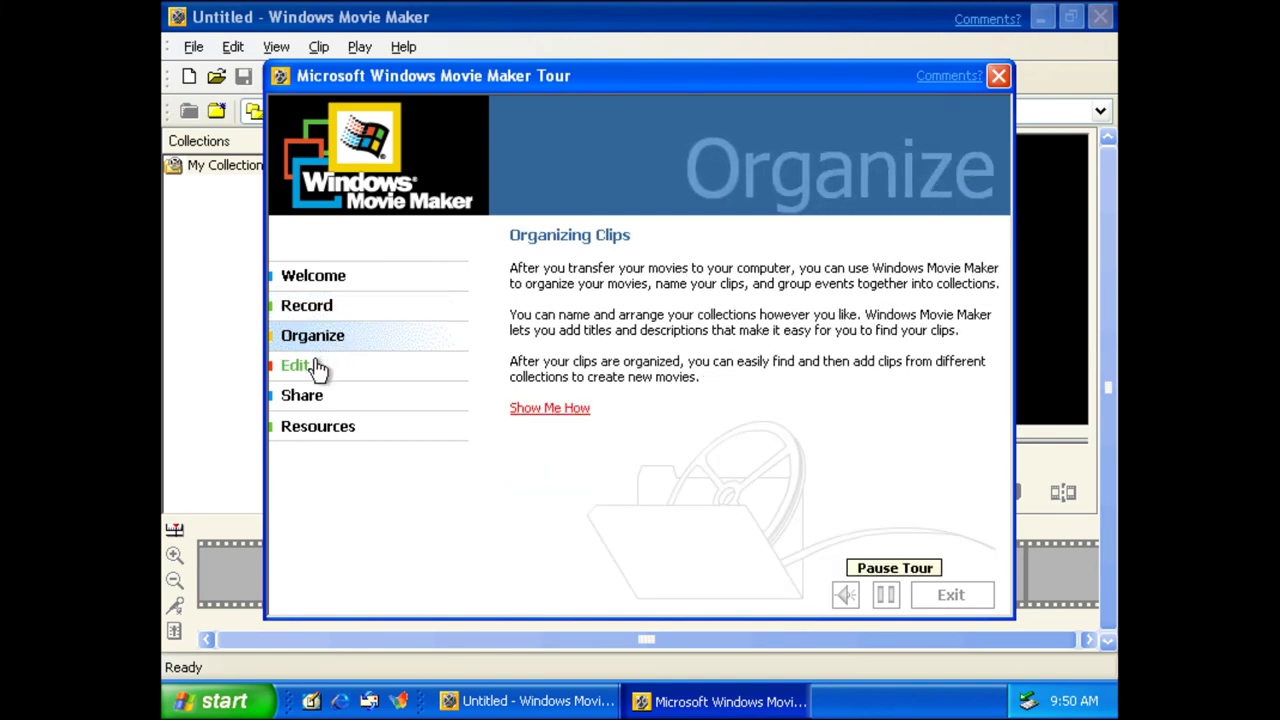
click(315, 368)
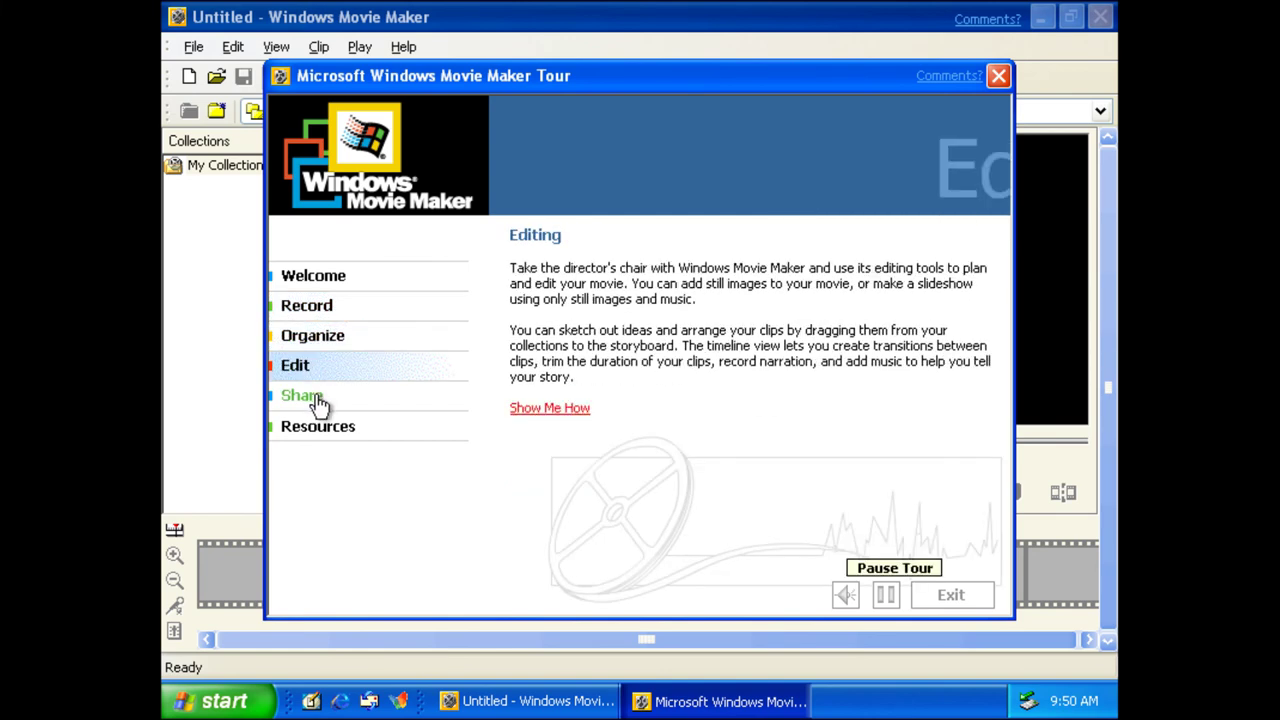
click(316, 399)
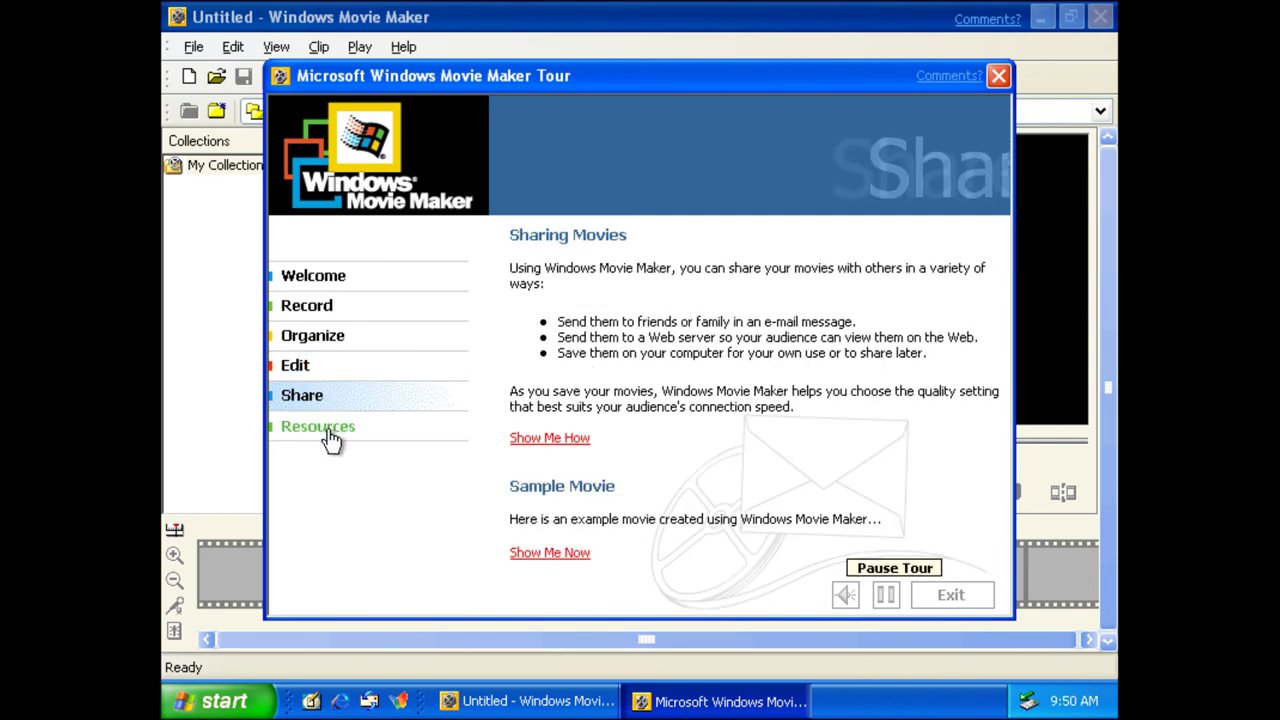
click(328, 430)
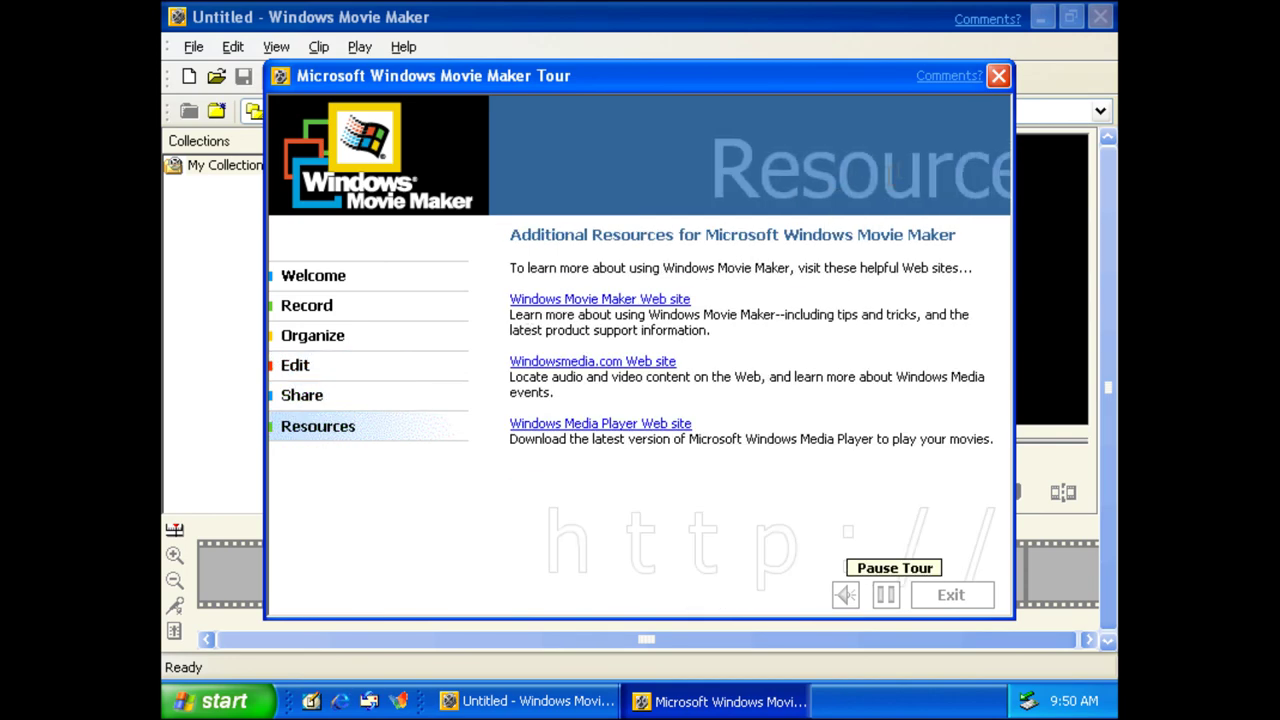
click(1000, 77)
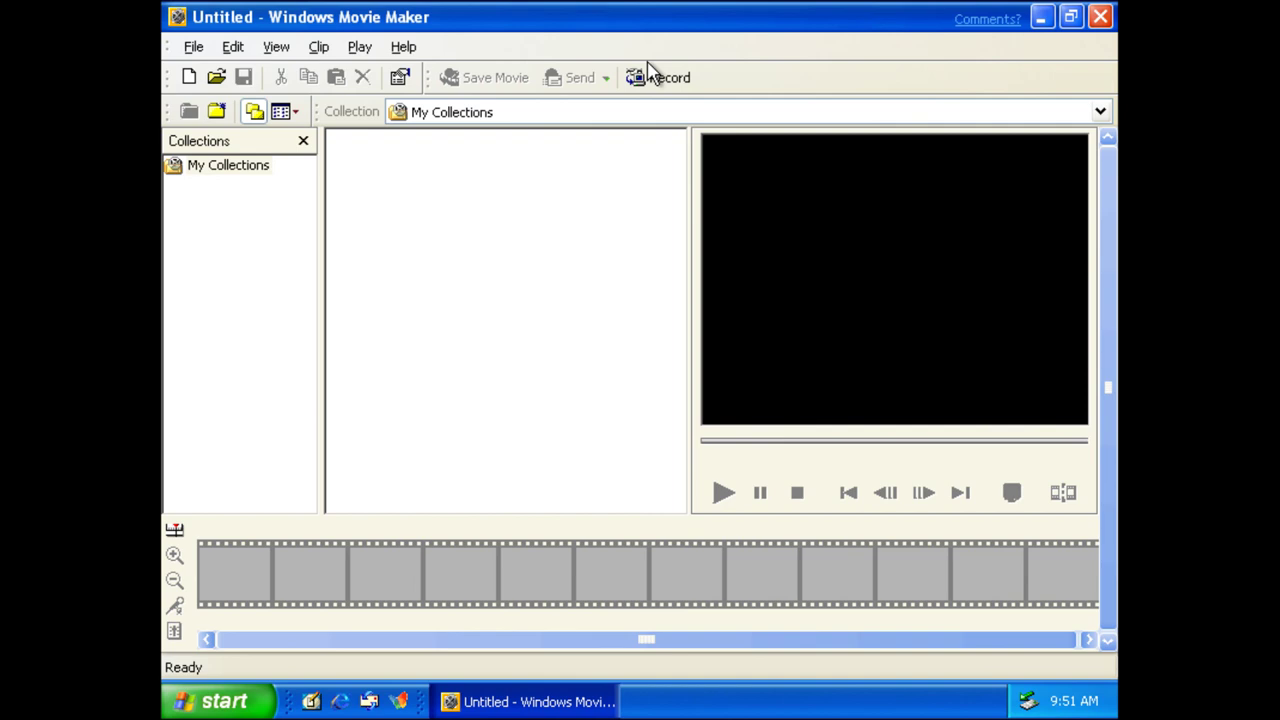
- Read the version information of Windows Movie Maker and close the program
click(400, 54)
click(473, 158)
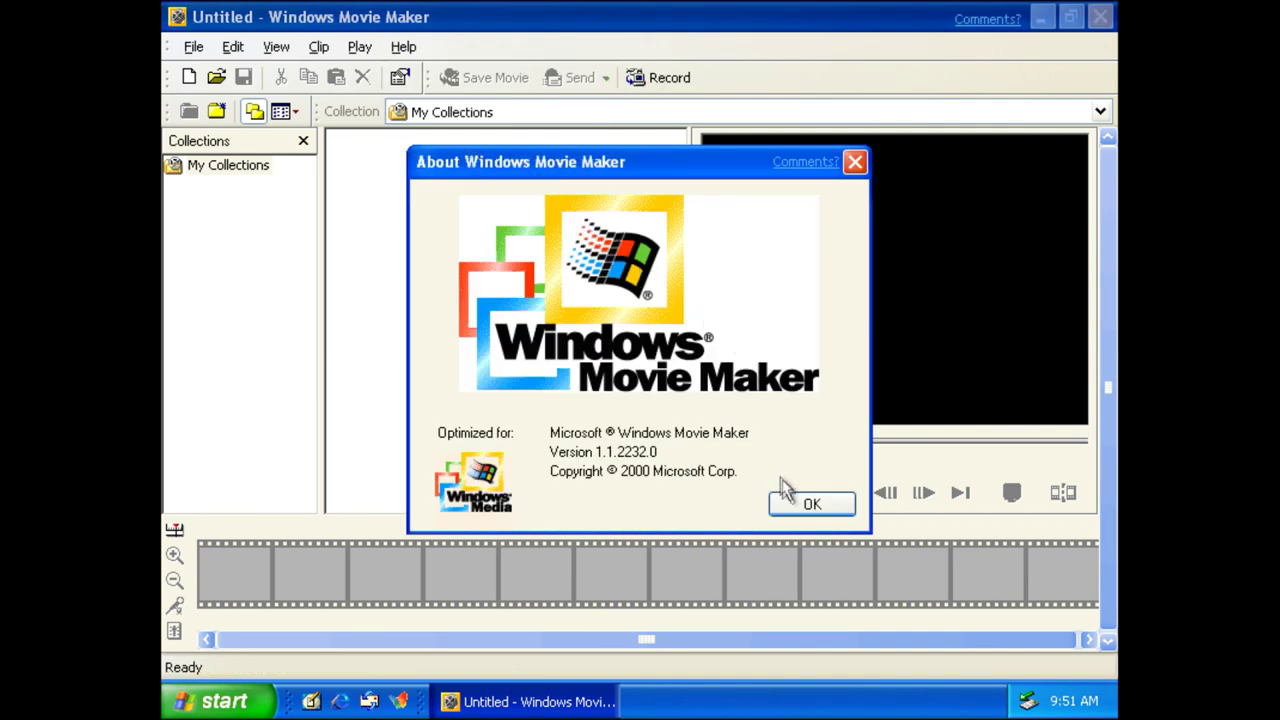
click(803, 508)
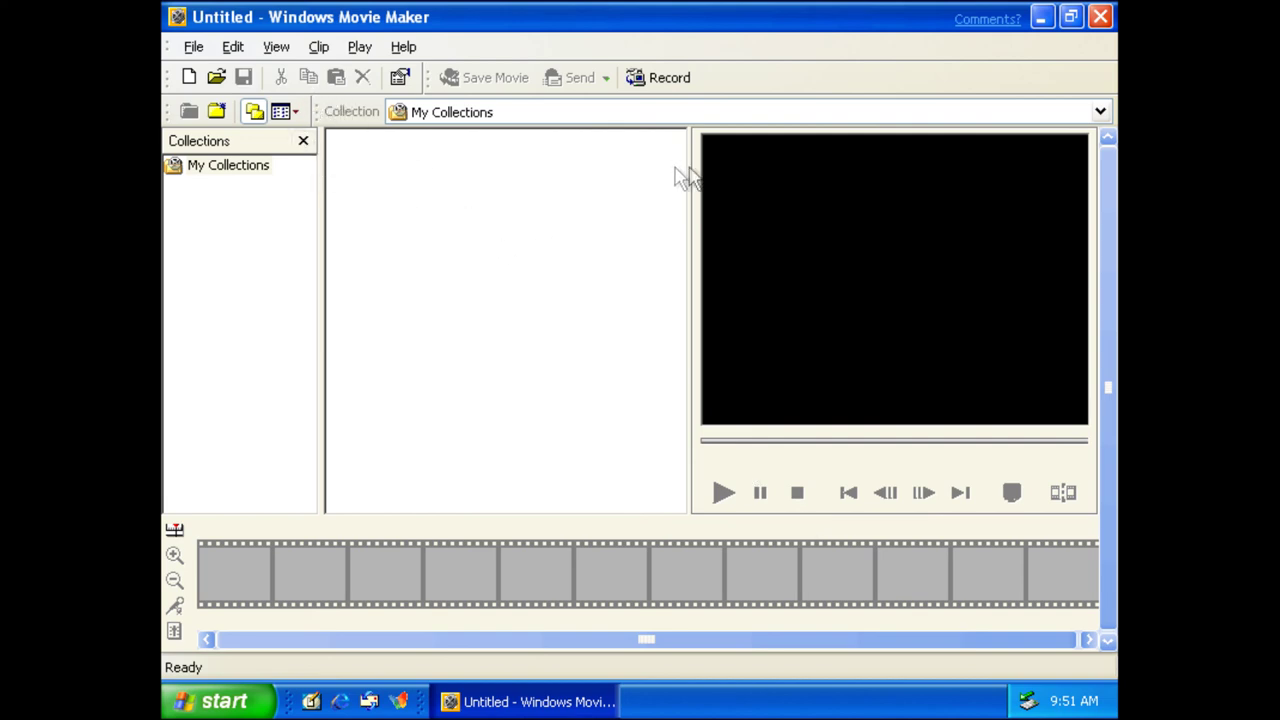
click(1100, 17)
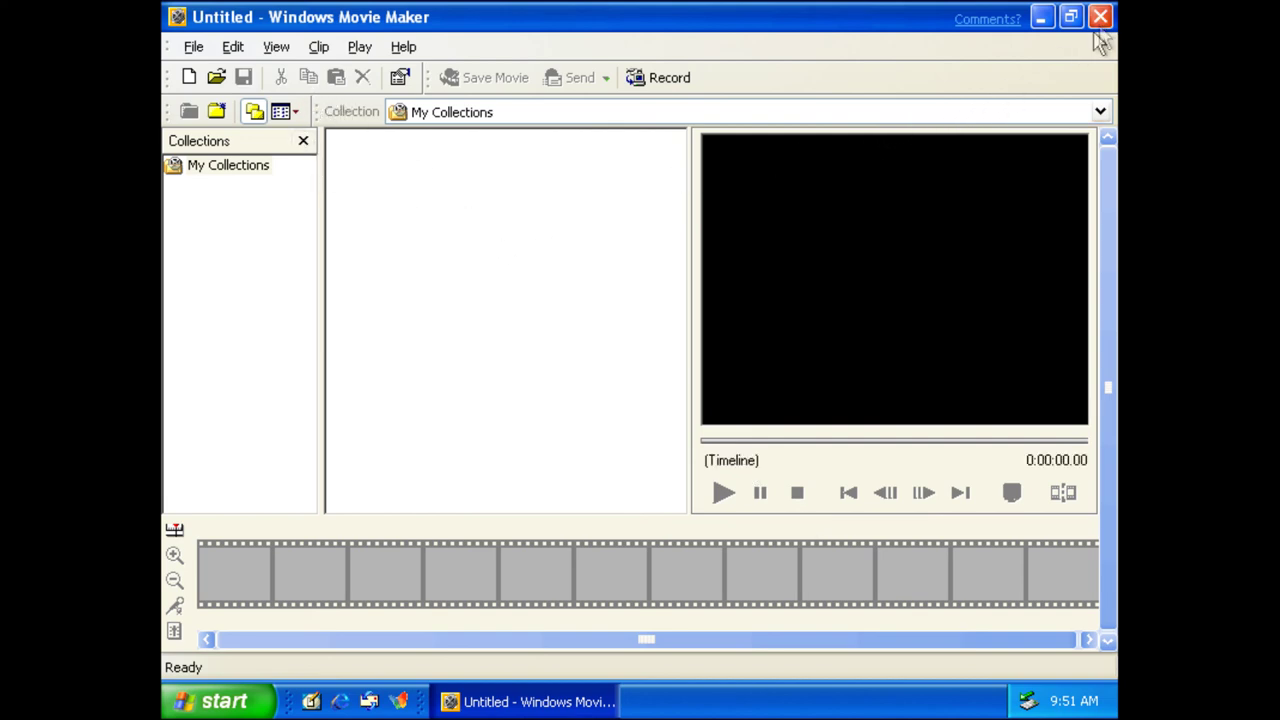
- Examine the programs in the System Tools, Games, Entertainment and Communications groups of Accessories without launching any
click(204, 702)
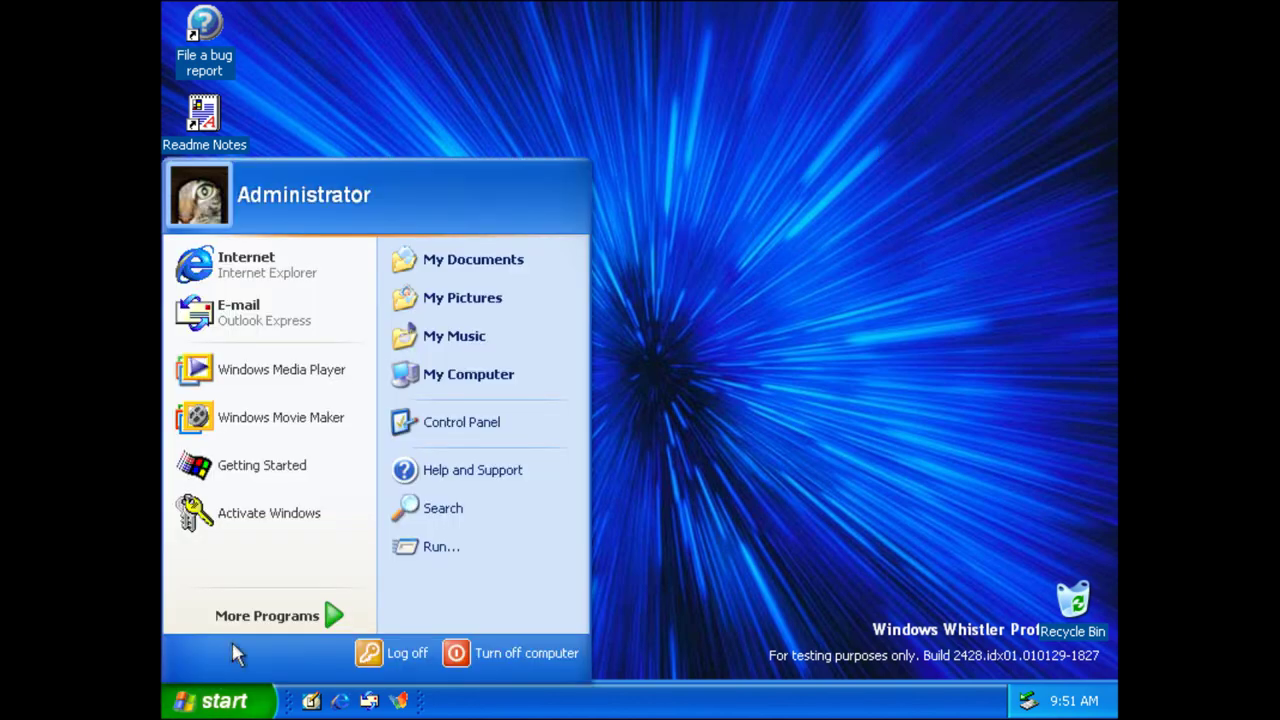
mouse_move(256, 612)
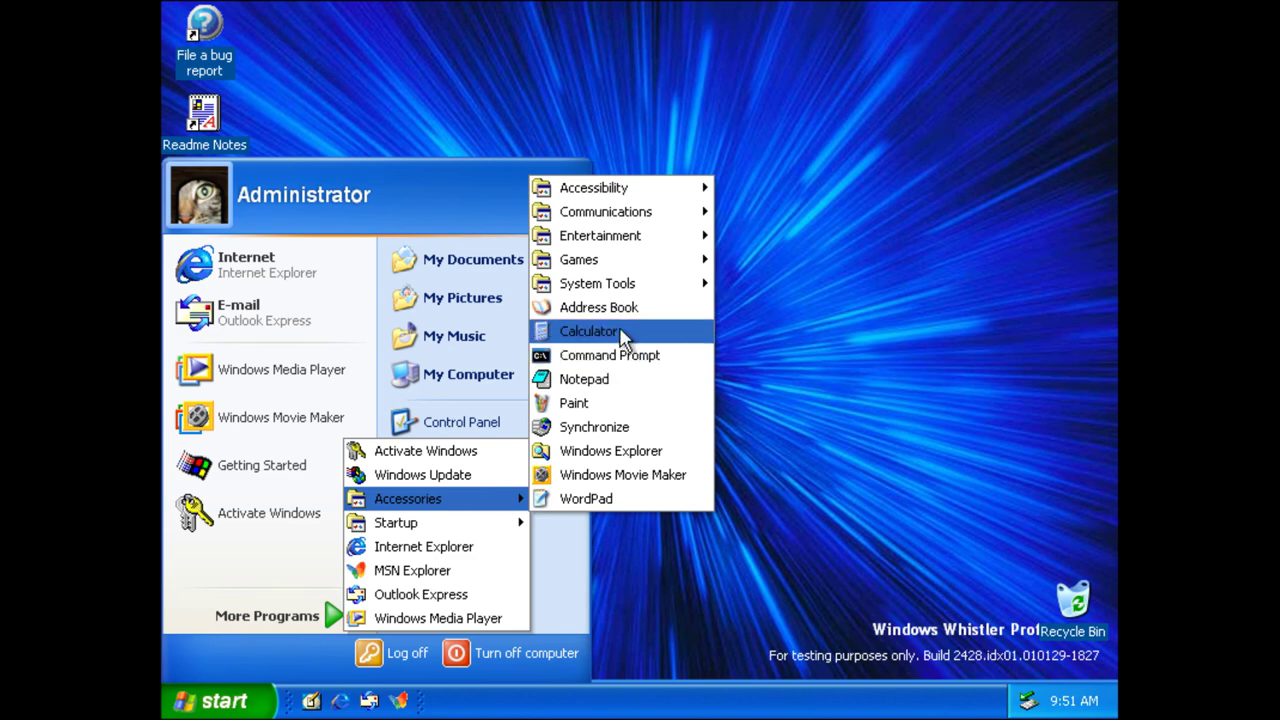
mouse_move(636, 286)
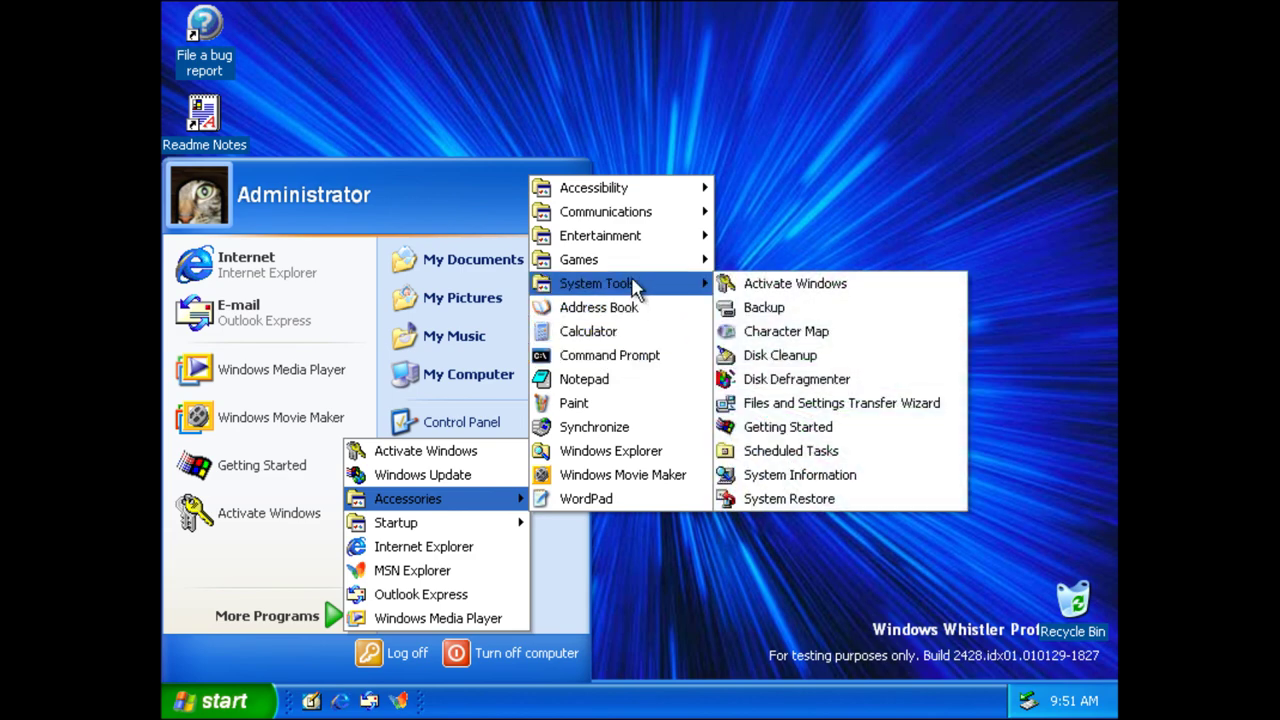
mouse_move(606, 264)
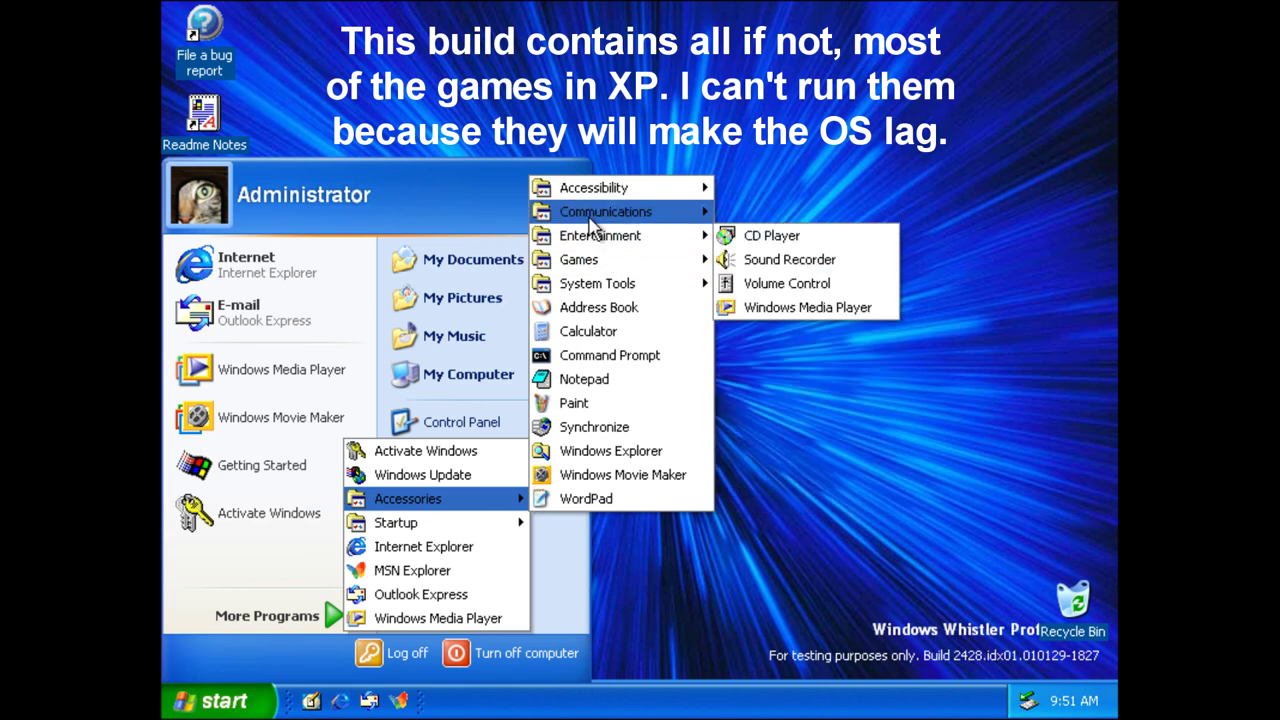
mouse_move(590, 222)
mouse_move(576, 199)
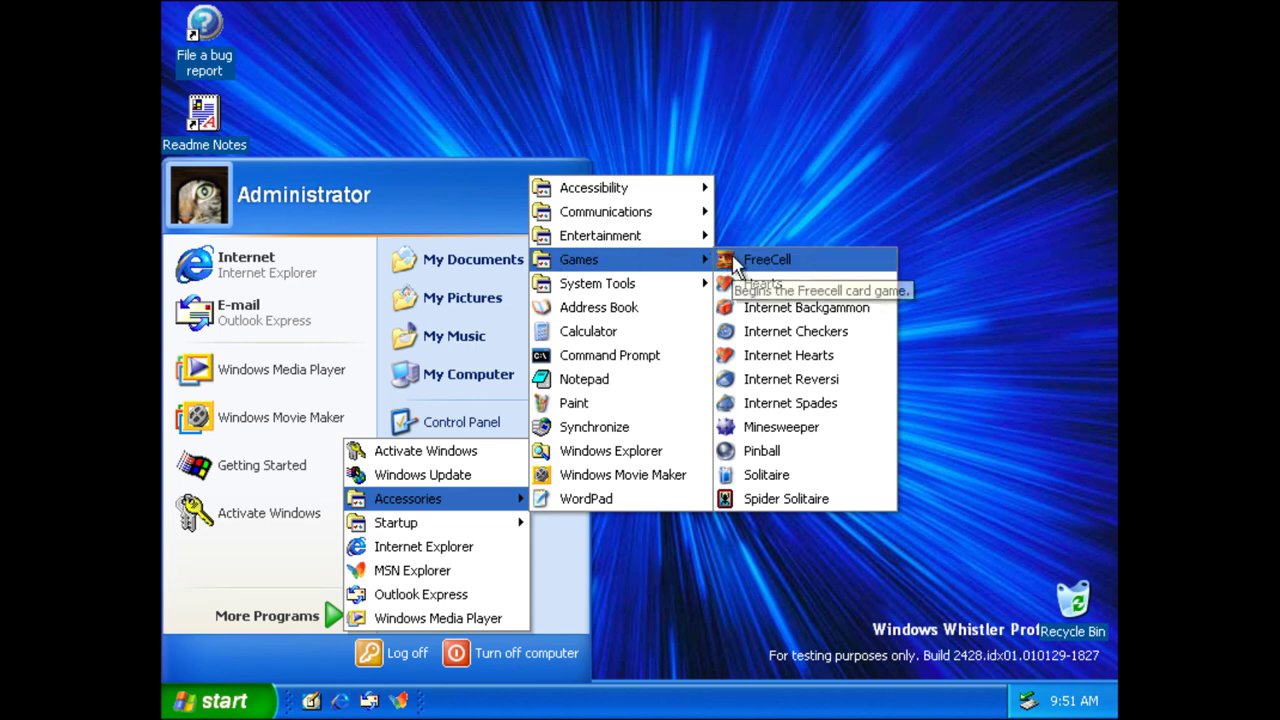
click(962, 450)
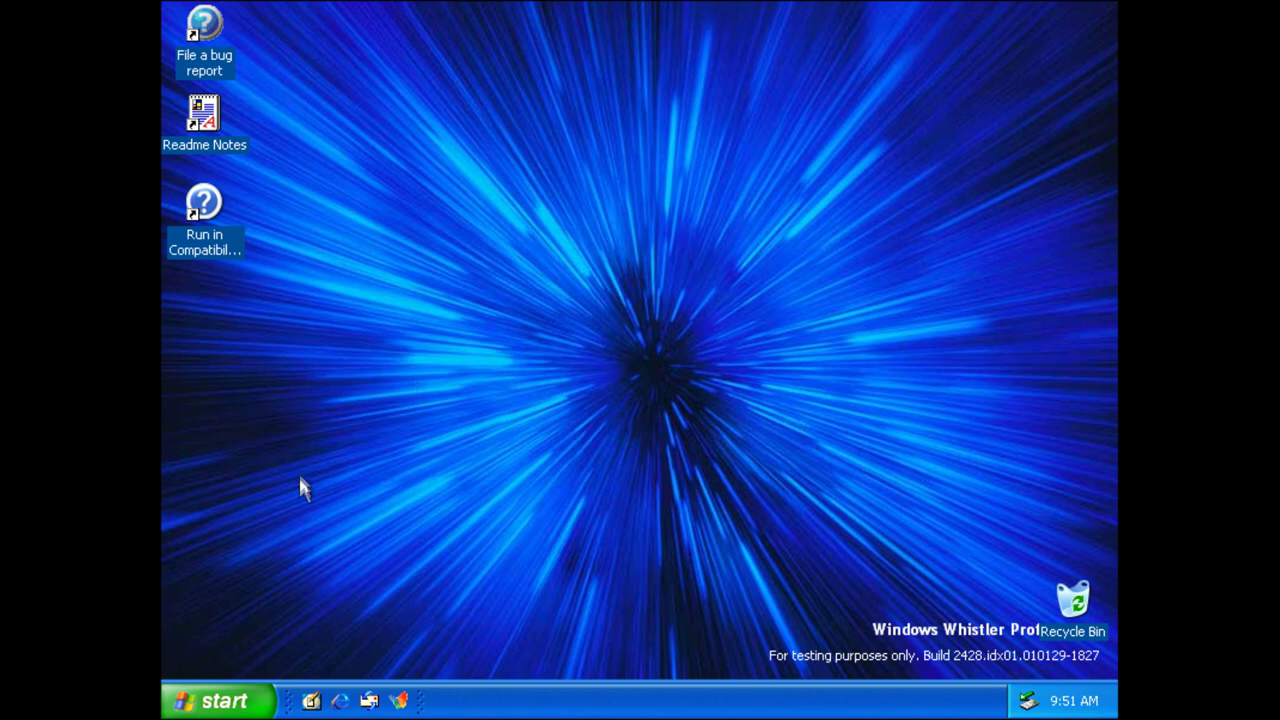
- Turn off the computer from the Start menu
click(210, 700)
click(493, 651)
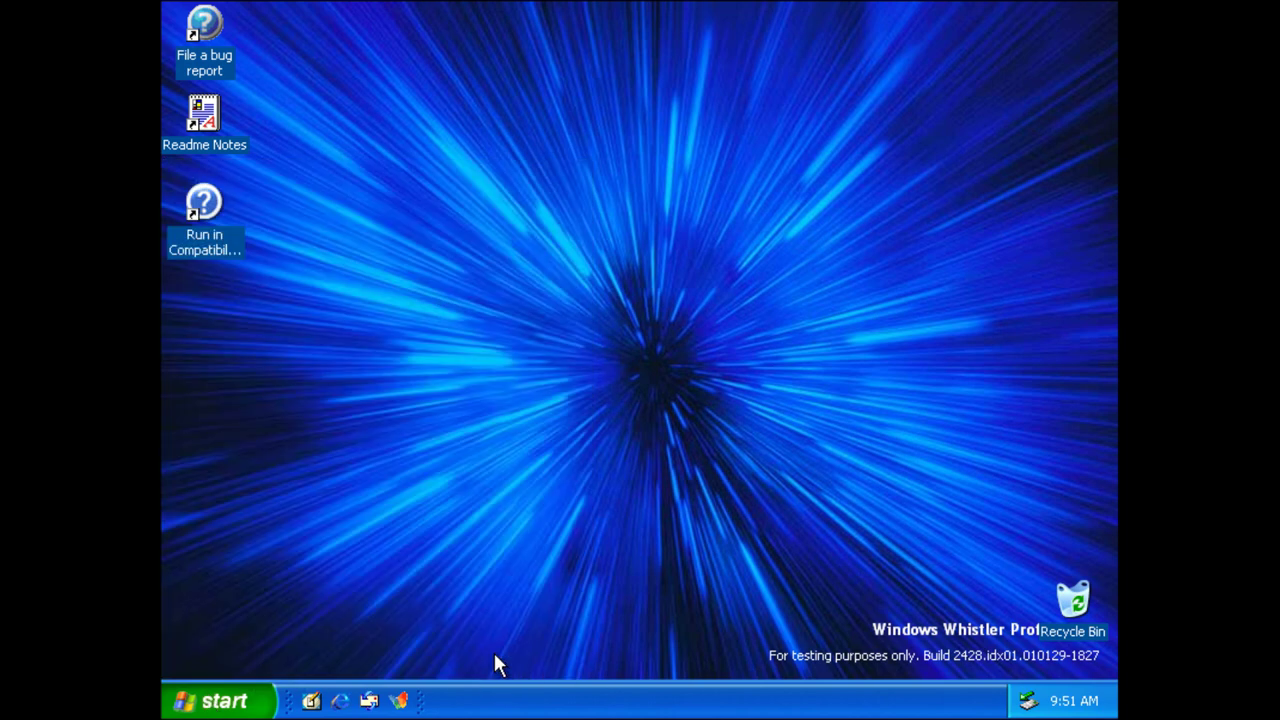
click(641, 290)
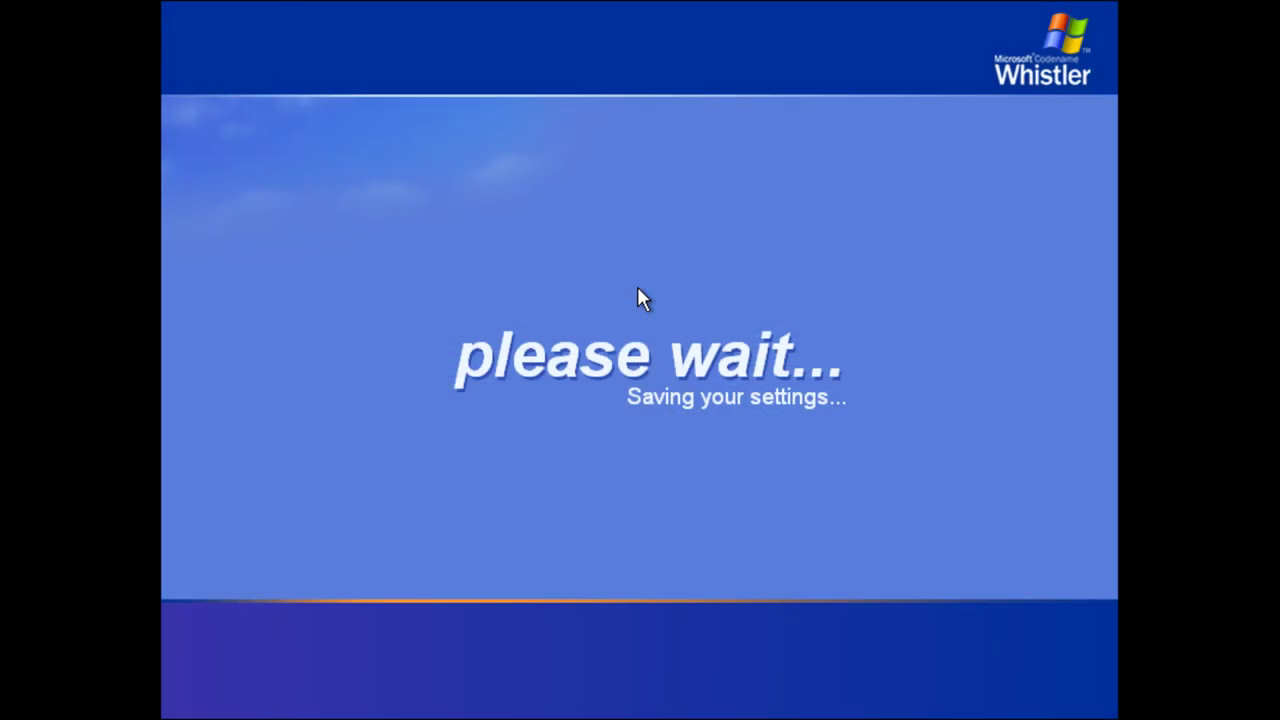